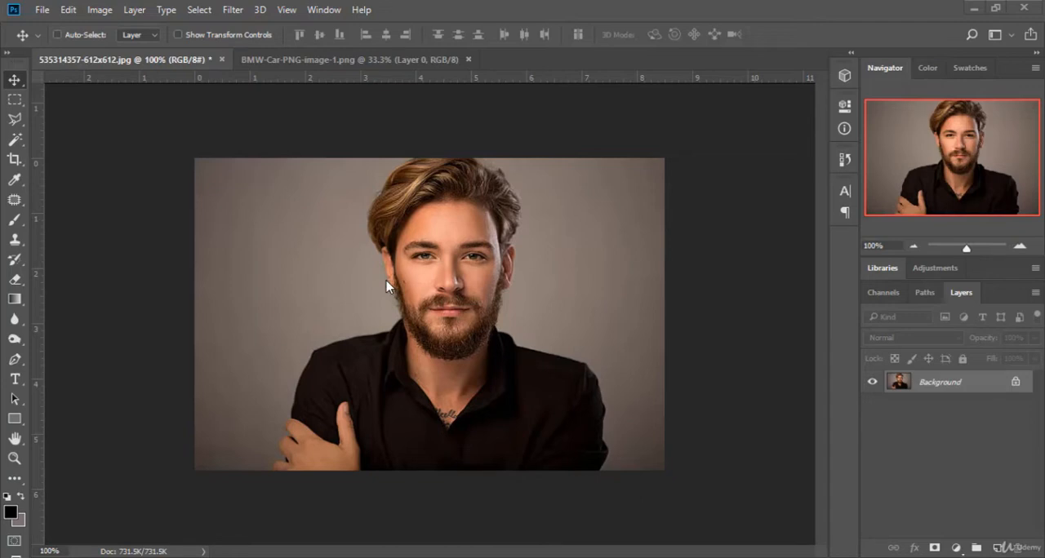
left_click(99, 10)
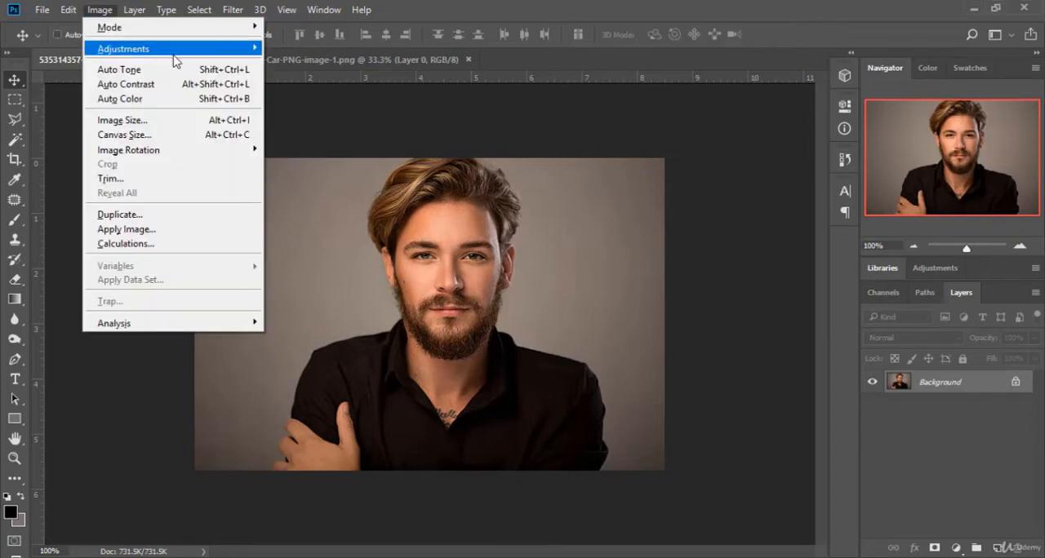
mouse_move(188, 57)
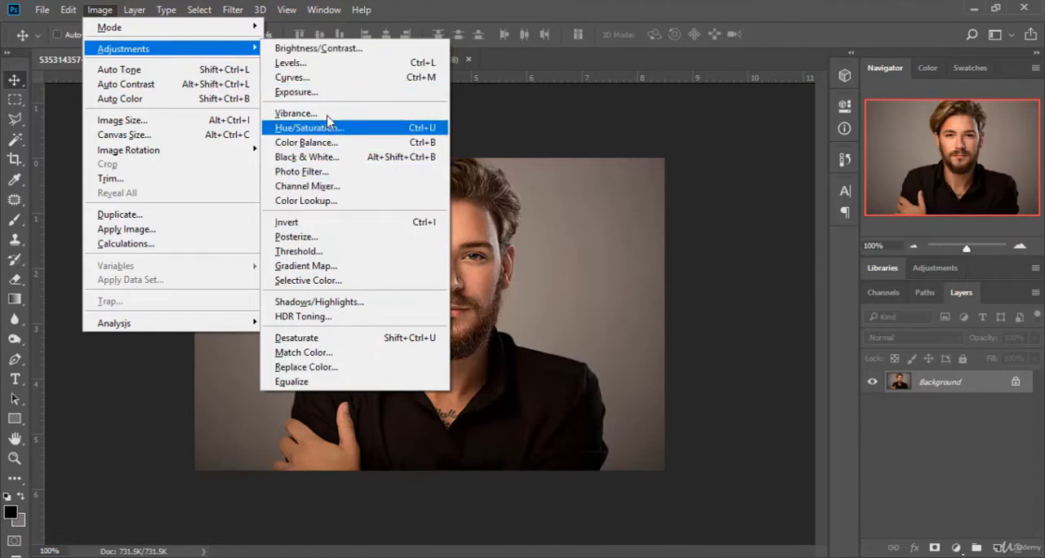
left_click(416, 9)
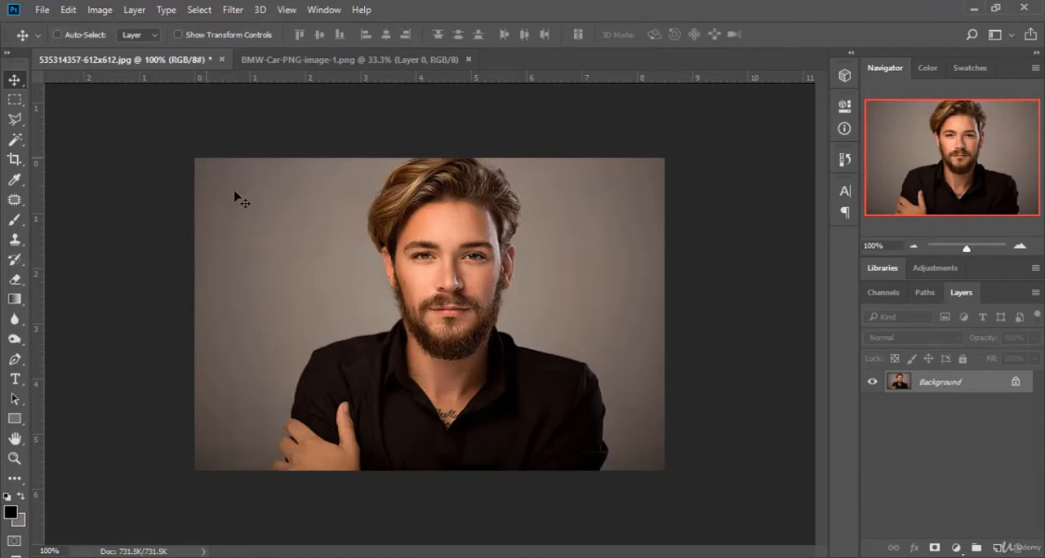
left_click(100, 9)
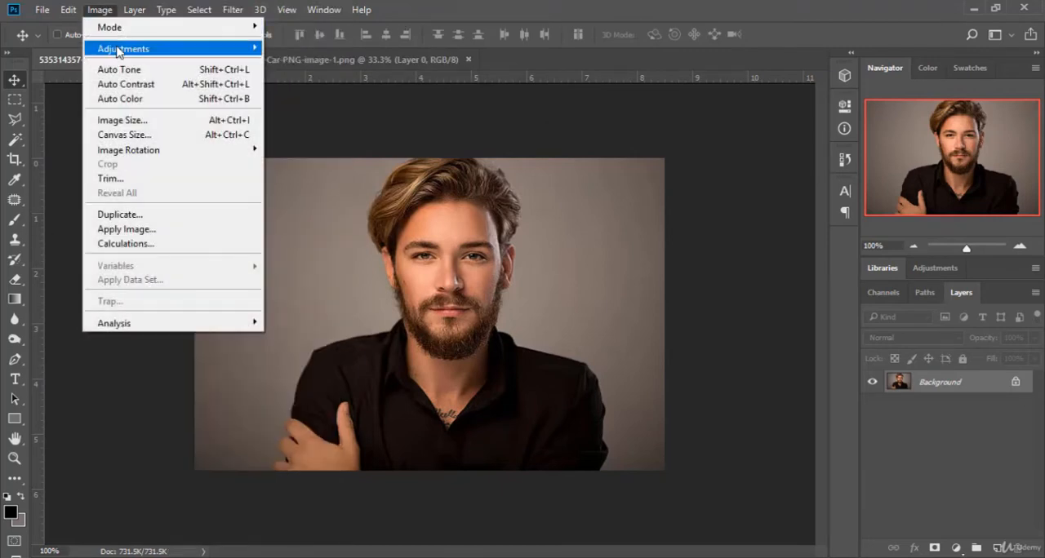
mouse_move(119, 50)
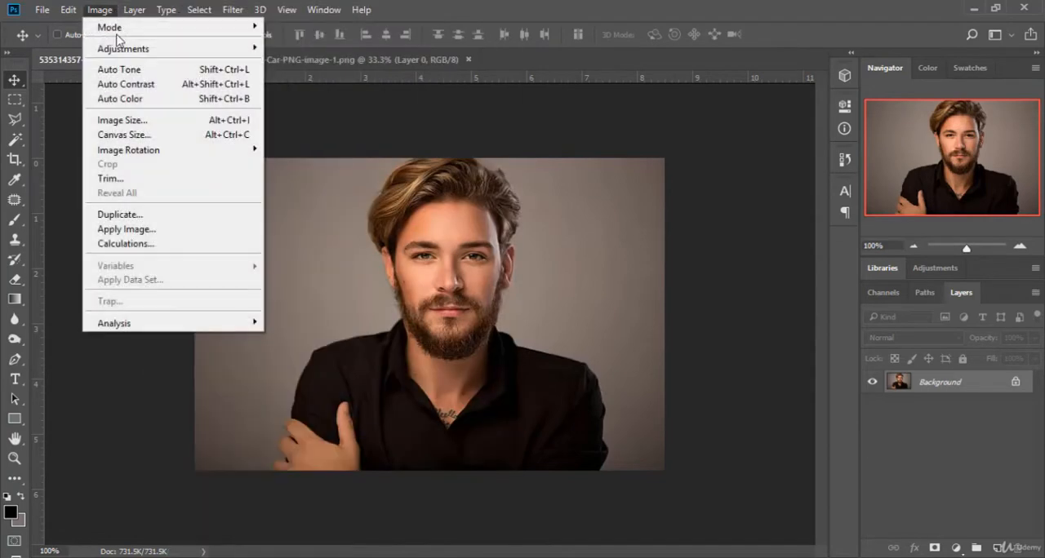
mouse_move(131, 50)
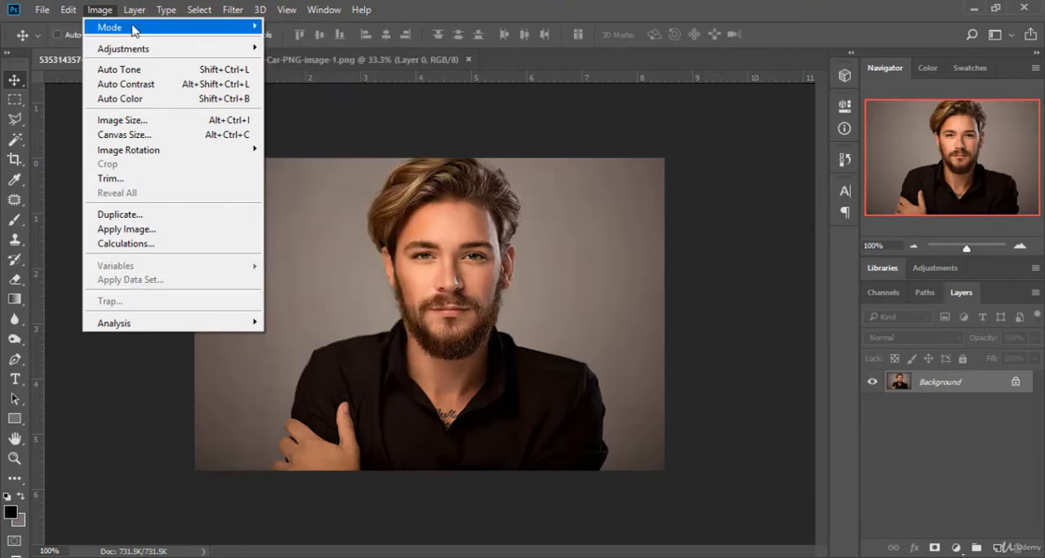
left_click(620, 16)
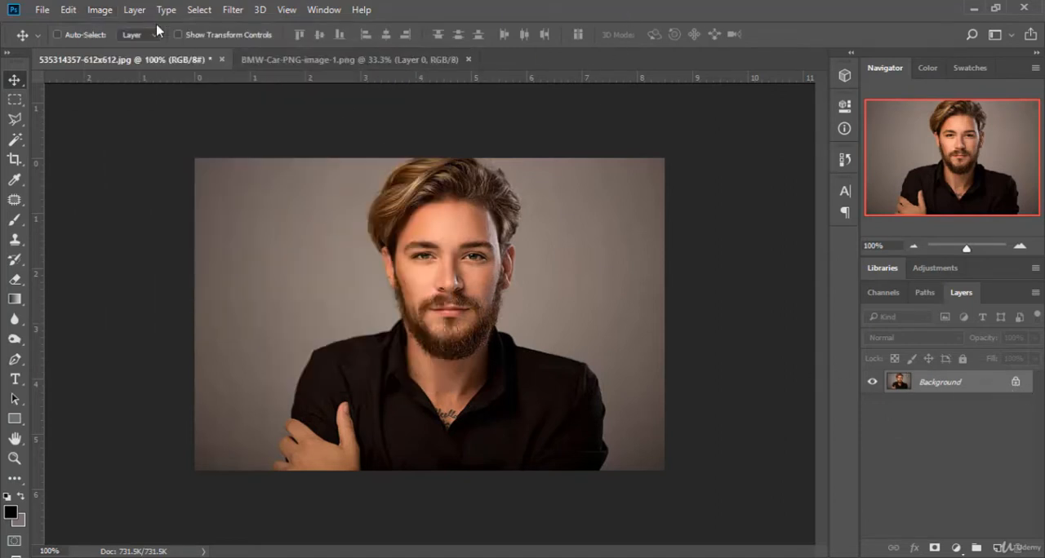
Step: Start a Brightness/Contrast adjustment on the portrait with Brightness at 55 and compare it with the original
left_click(101, 10)
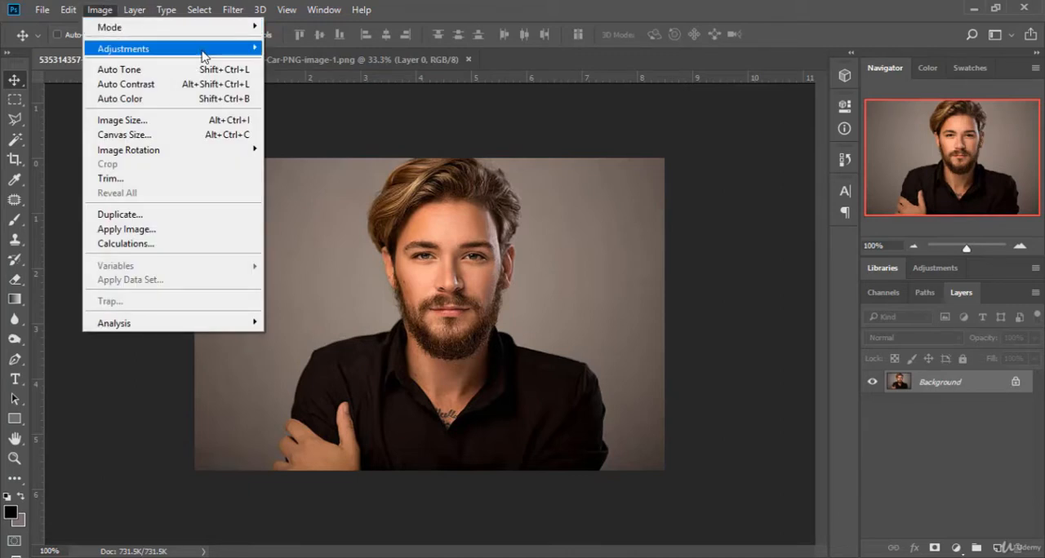
mouse_move(202, 52)
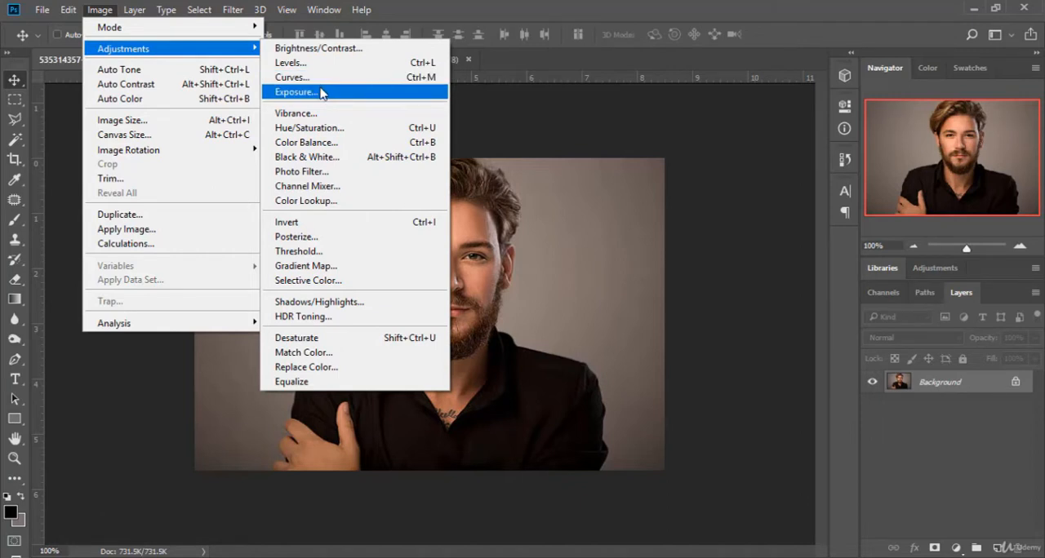
left_click(351, 54)
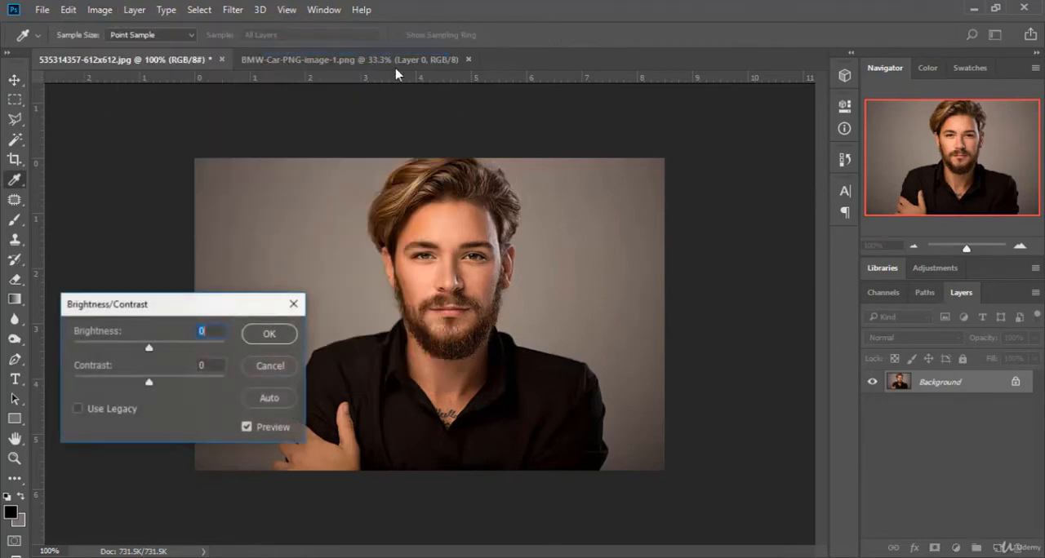
left_click_drag(193, 303, 767, 190)
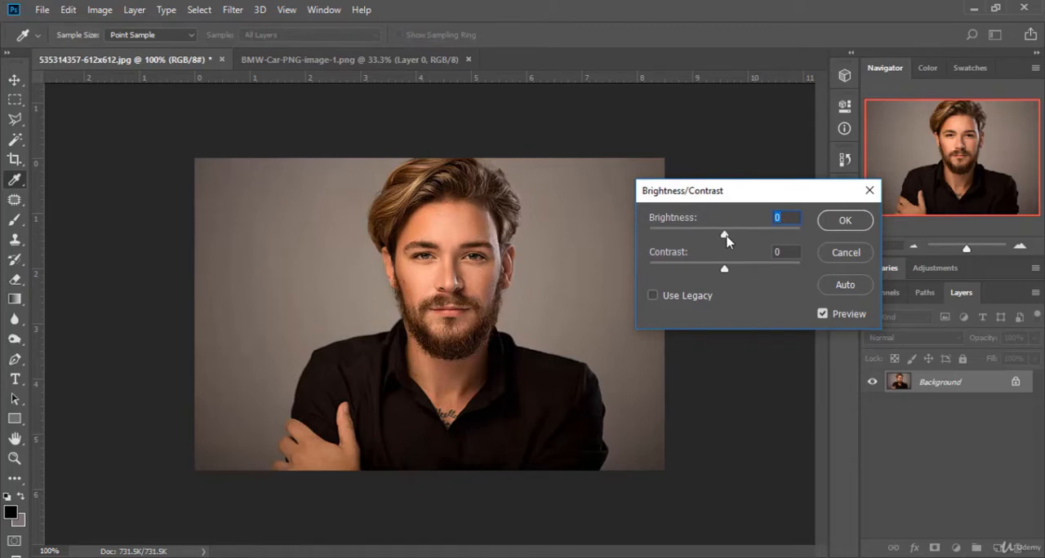
left_click_drag(725, 235, 753, 240)
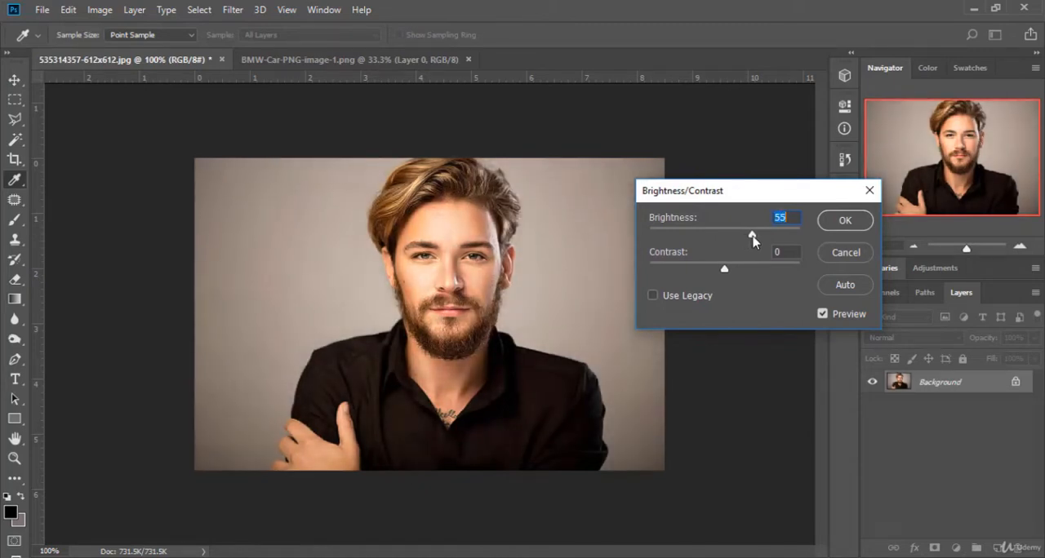
left_click(823, 315)
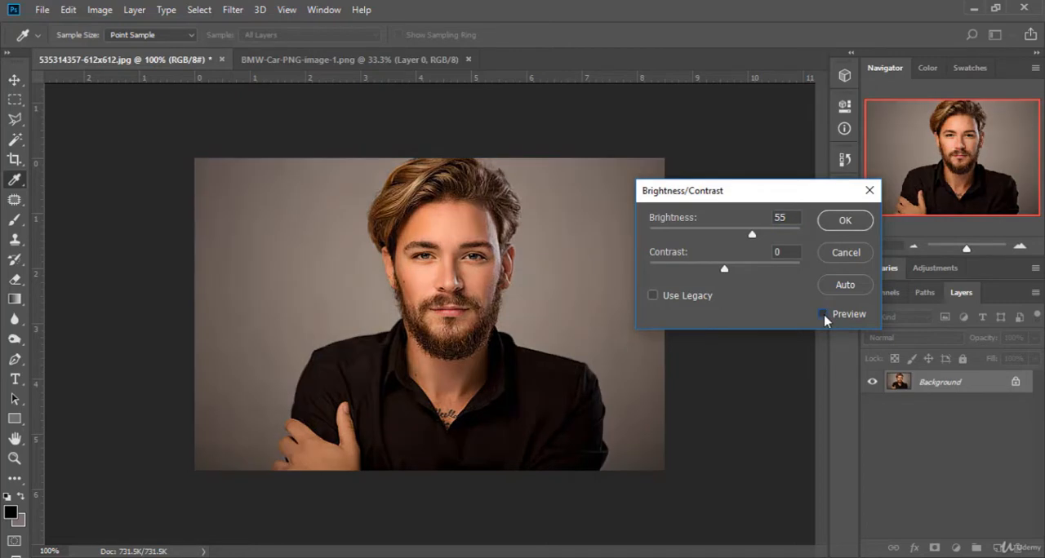
left_click(824, 315)
Step: Compare the portrait at a Brightness of -49 with the original and reset Brightness to 0
left_click_drag(751, 235, 700, 236)
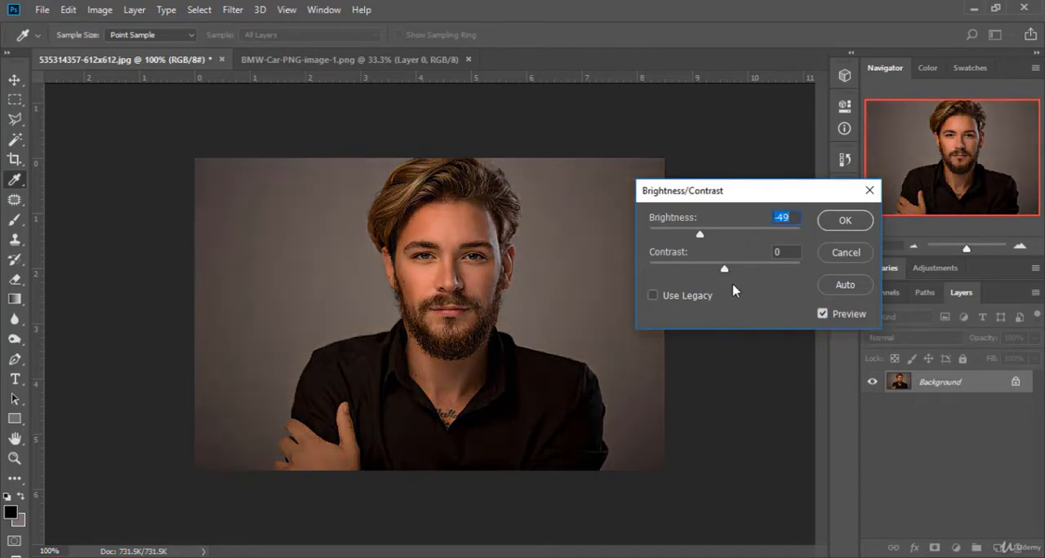
left_click(822, 313)
left_click(822, 314)
left_click_drag(704, 235, 726, 235)
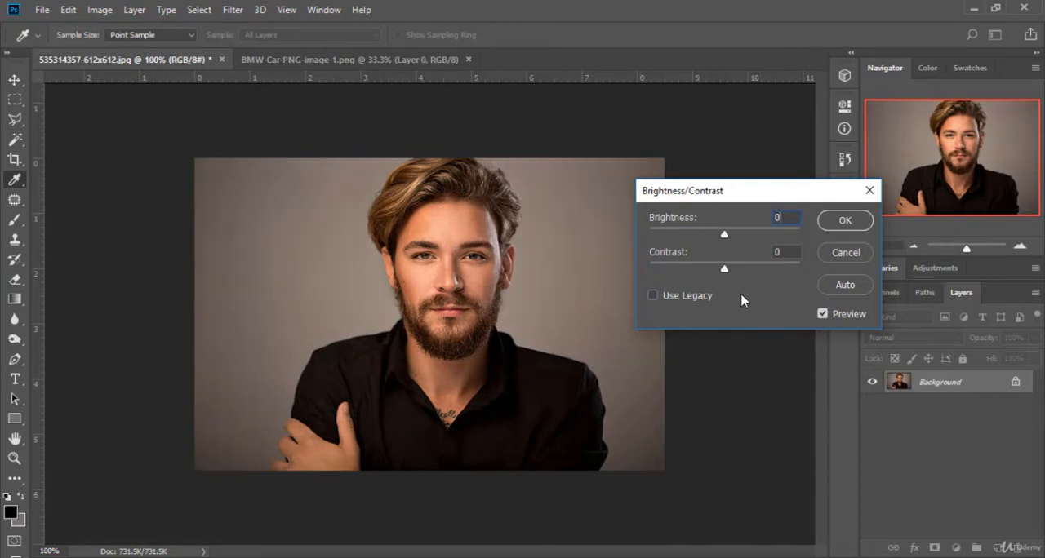
Step: Try Contrast at 94 and 70, comparing the portrait with the original, and reset Contrast to 0
left_click_drag(726, 270, 797, 271)
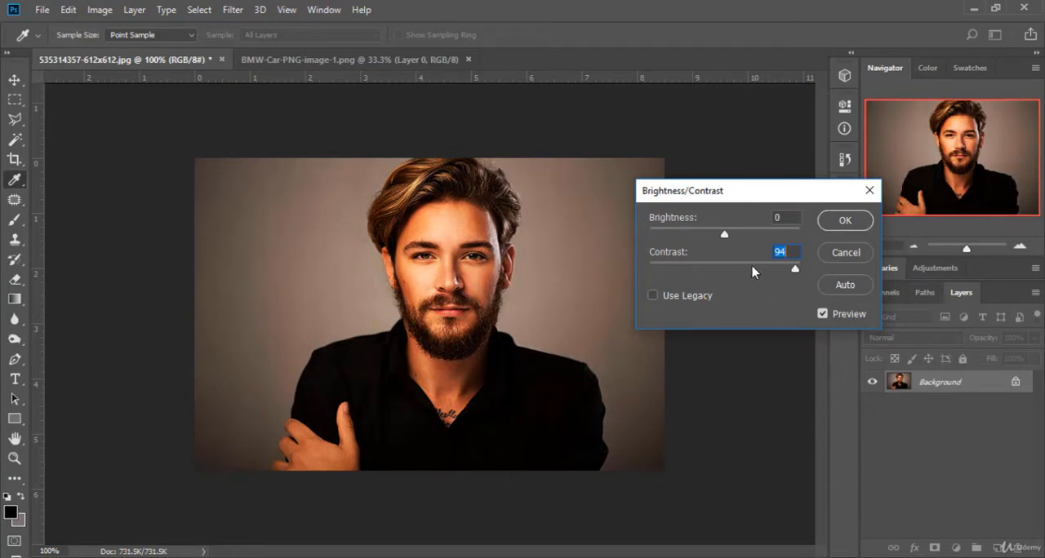
mouse_move(795, 275)
left_mouse_down()
mouse_move(738, 272)
mouse_move(778, 272)
left_mouse_up()
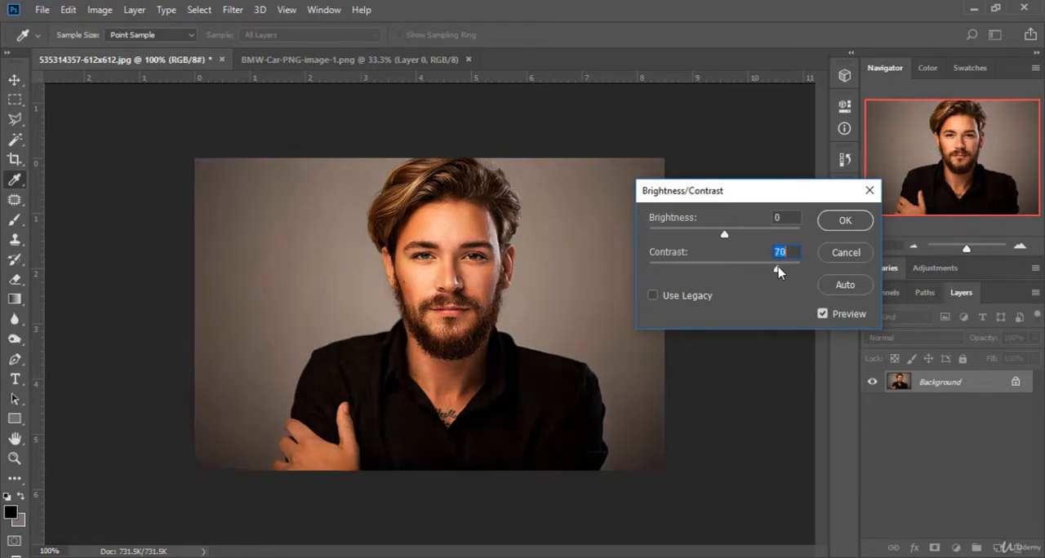
left_click(822, 314)
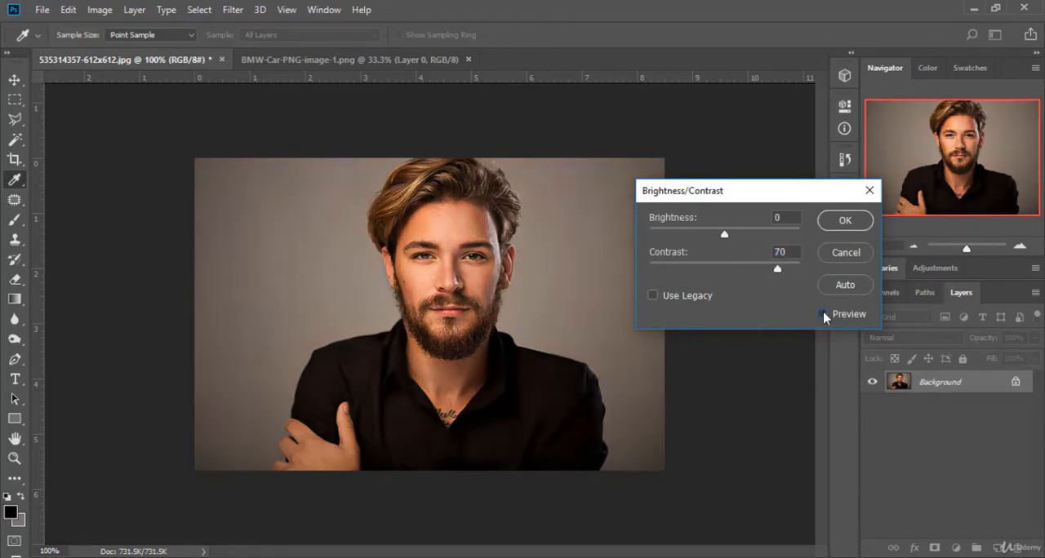
left_click(823, 315)
left_click_drag(776, 269, 723, 270)
Step: Raise Brightness to 150, reduce it to 35 and compare the portrait with the original
left_click_drag(724, 235, 799, 237)
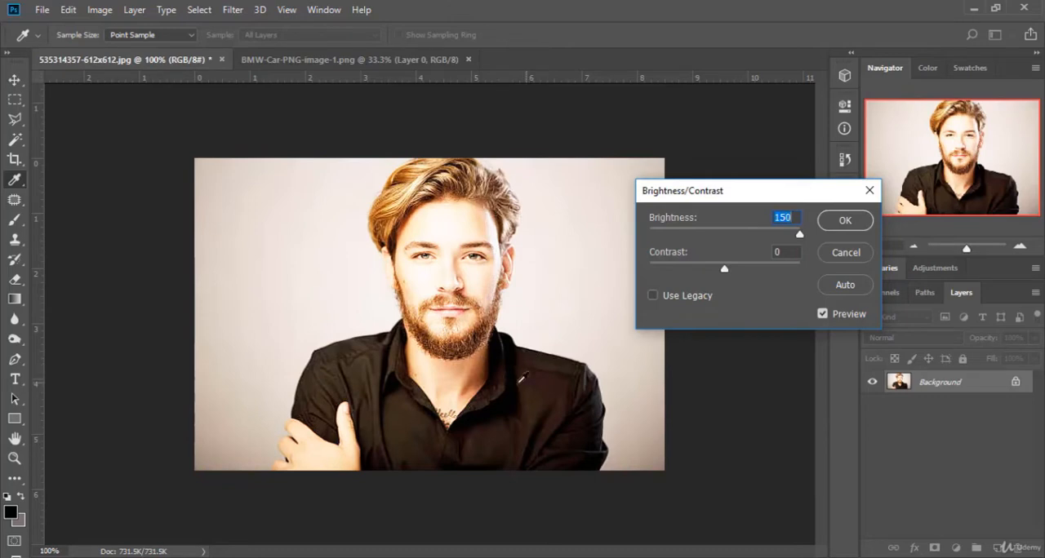
left_click_drag(799, 237, 744, 239)
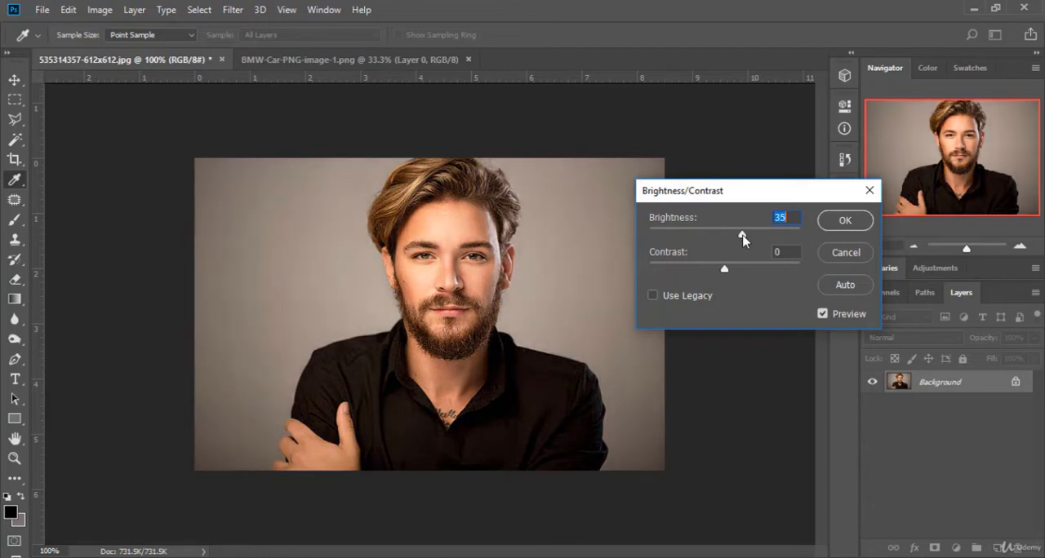
left_click(822, 315)
left_click(822, 315)
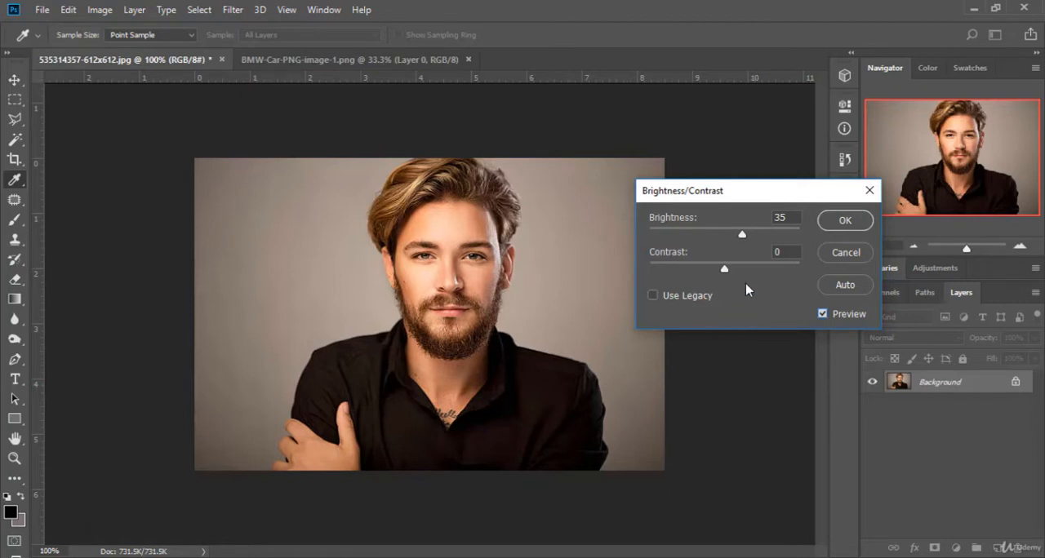
Step: Lower Brightness to 23 and compare the adjusted portrait with the original several times
mouse_move(742, 235)
left_mouse_down()
mouse_move(779, 238)
mouse_move(735, 236)
left_mouse_up()
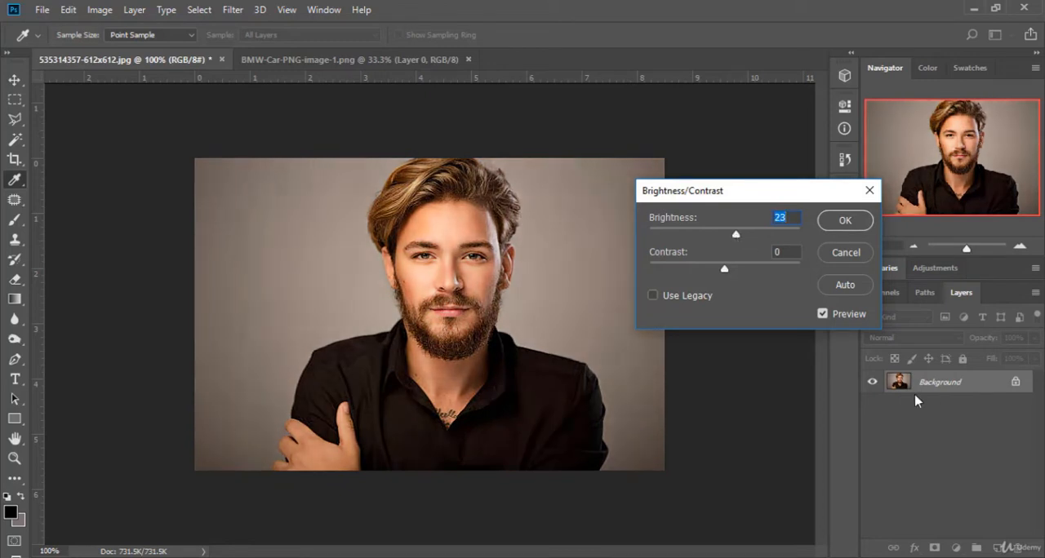
left_click(823, 315)
left_click(823, 316)
left_click(824, 318)
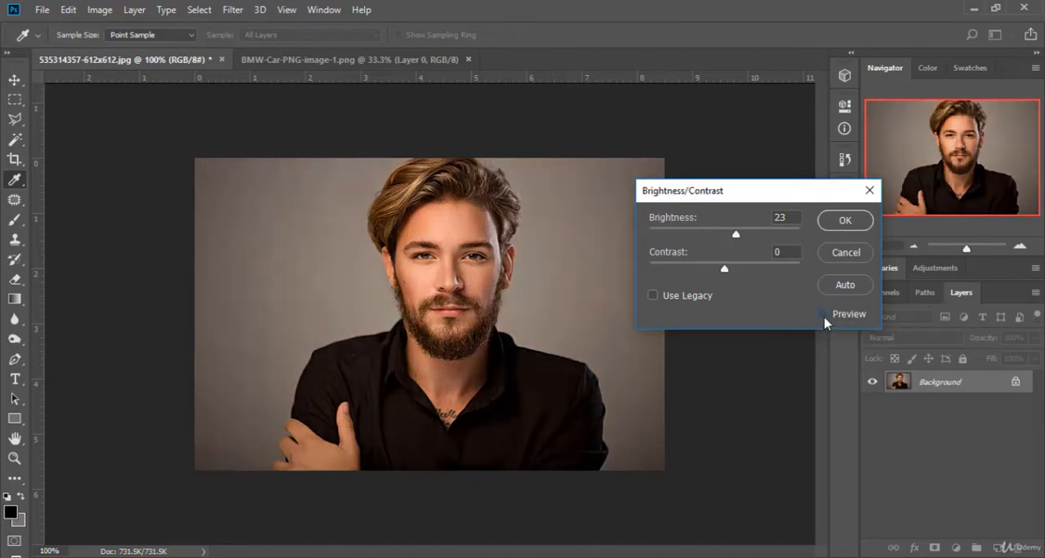
left_click(822, 316)
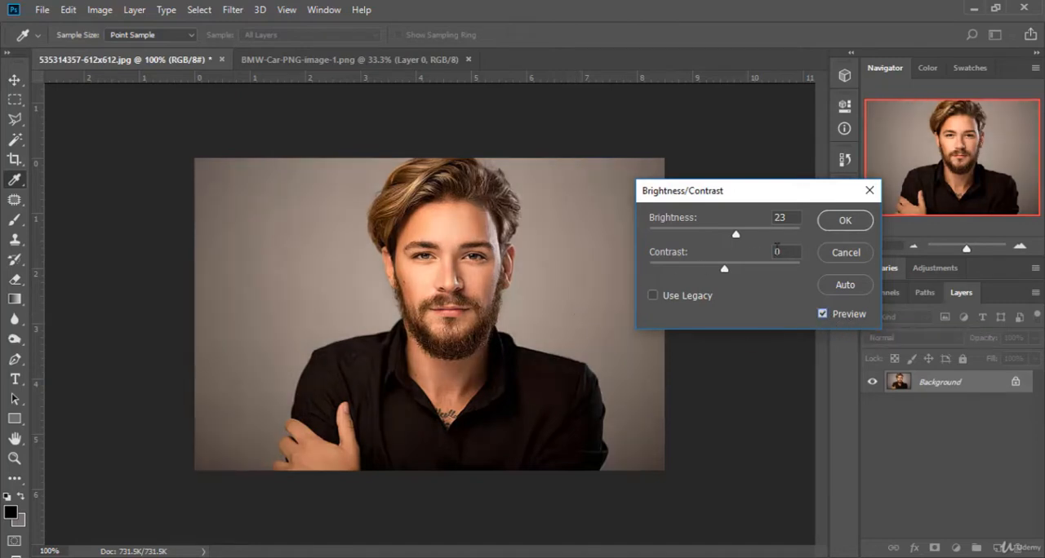
Step: Try Brightness at 43, reduce it to 29 and apply the Brightness/Contrast adjustment to the portrait
left_click_drag(741, 235, 747, 238)
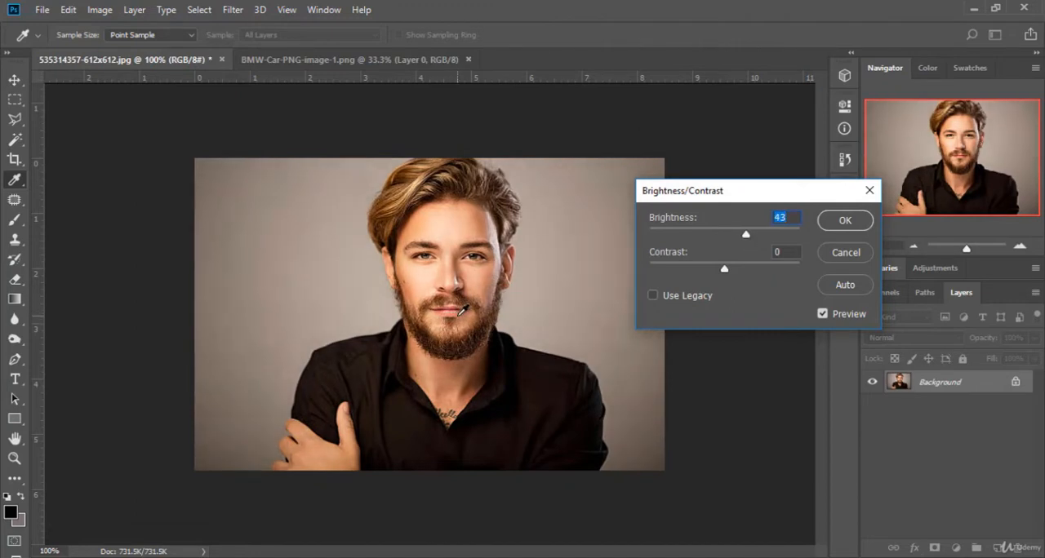
left_click(822, 313)
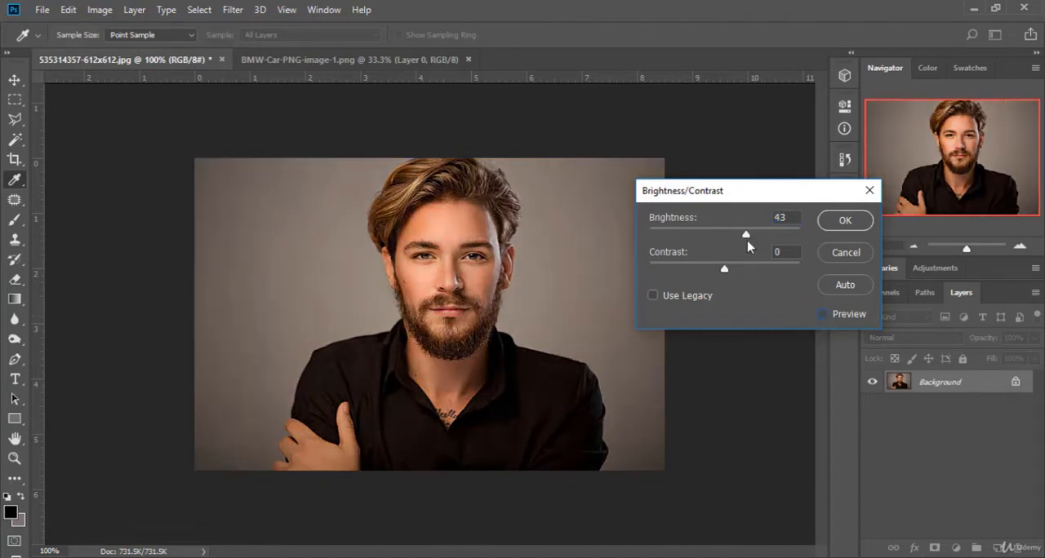
mouse_move(746, 236)
left_mouse_down()
mouse_move(716, 240)
mouse_move(739, 245)
left_mouse_up()
left_click(823, 315)
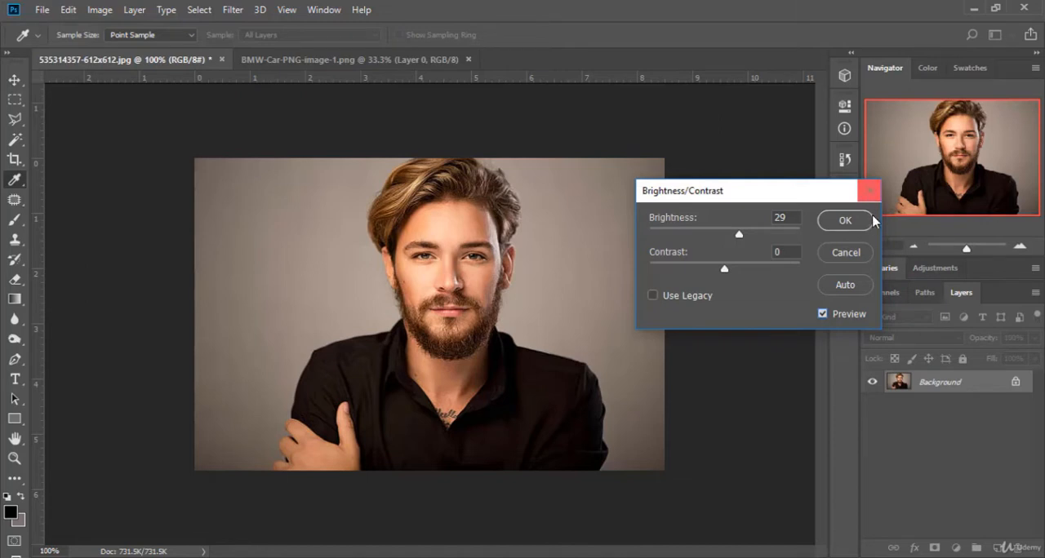
left_click(844, 221)
key("v")
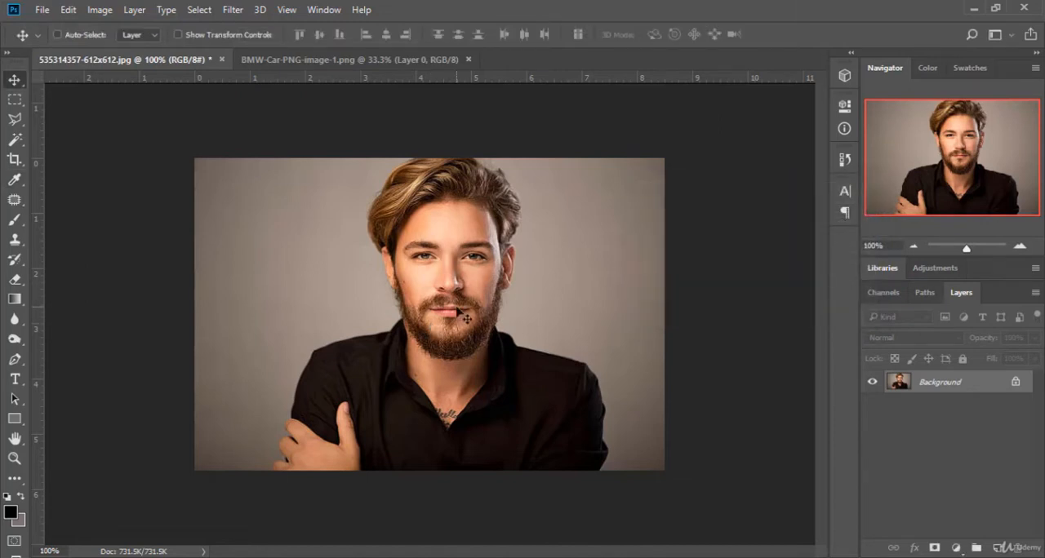
Step: Revert the portrait to its originally opened state in the History, undoing the Brightness/Contrast adjustment
left_click(844, 159)
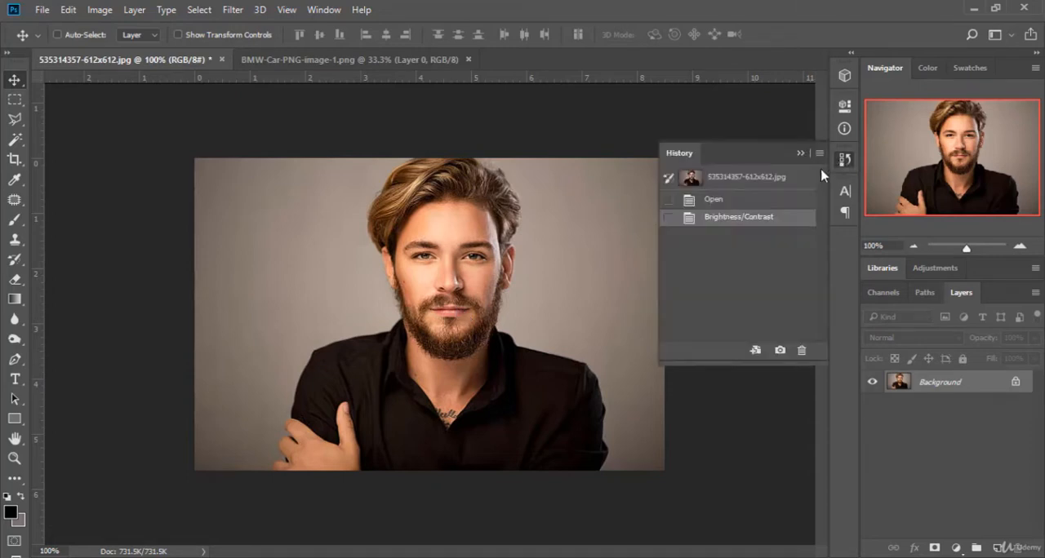
left_click(714, 200)
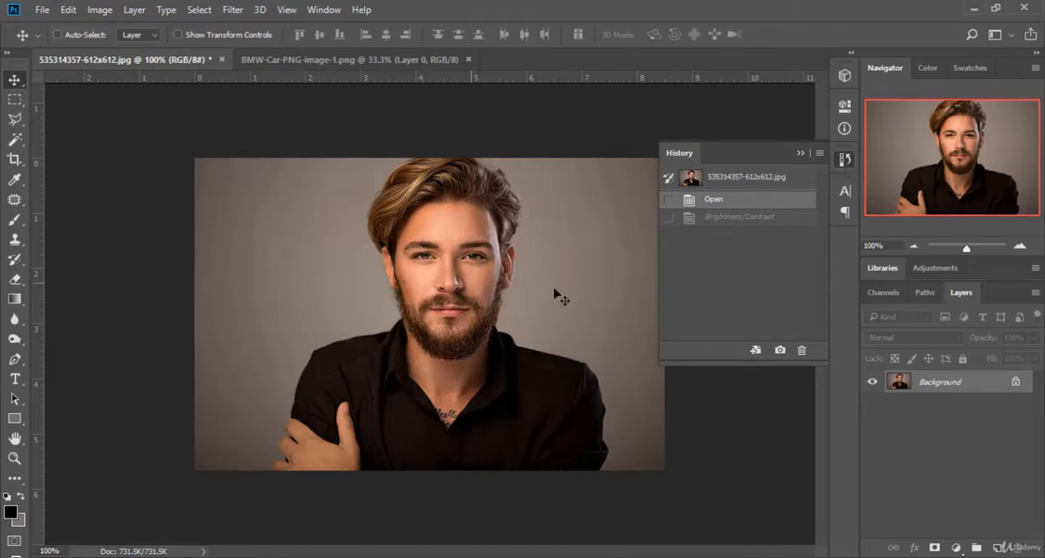
left_click(756, 183)
left_click(800, 154)
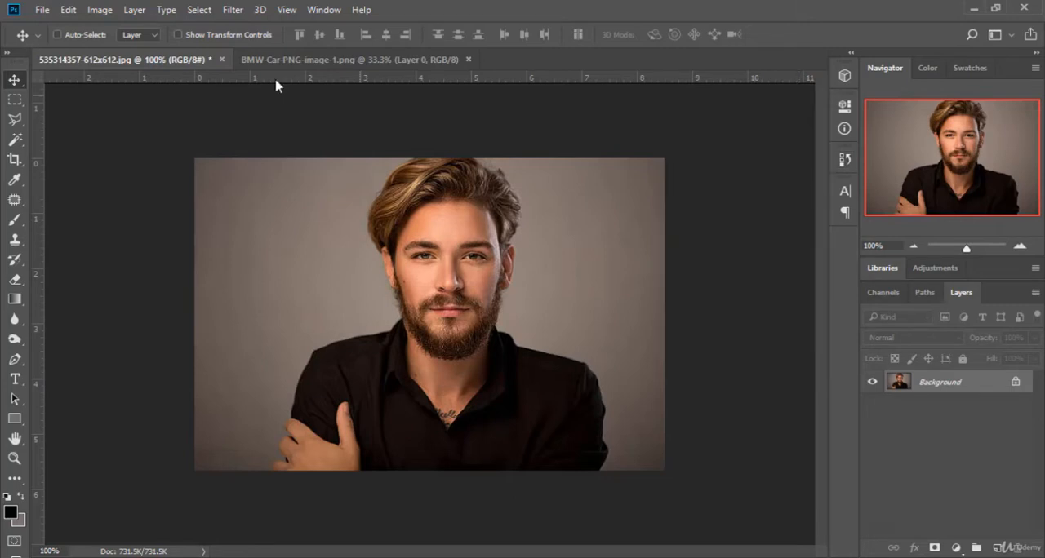
Step: Try Levels on the portrait with a highlight input of 235 and a midtone of 1.08, and cancel the adjustment
left_click(99, 9)
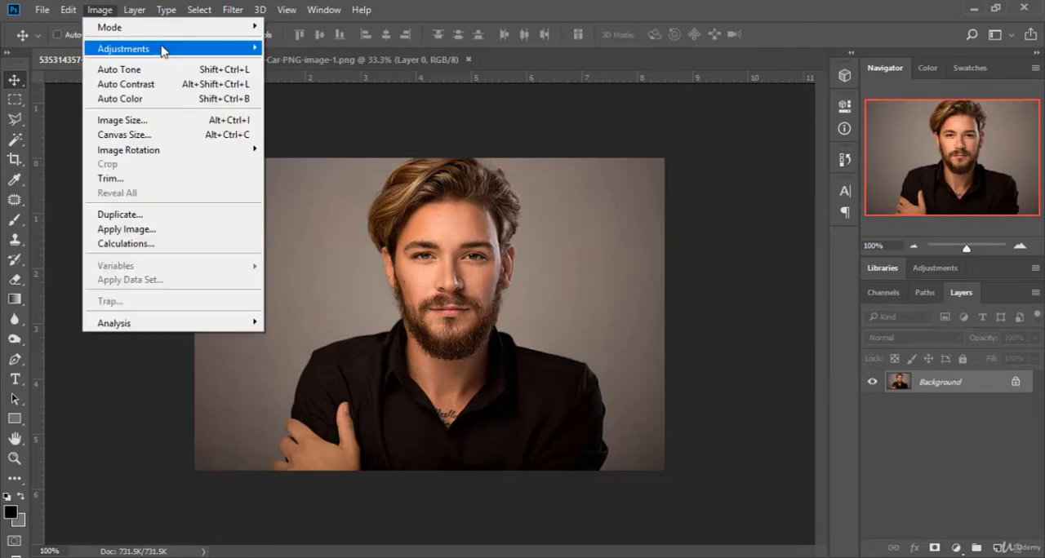
mouse_move(162, 50)
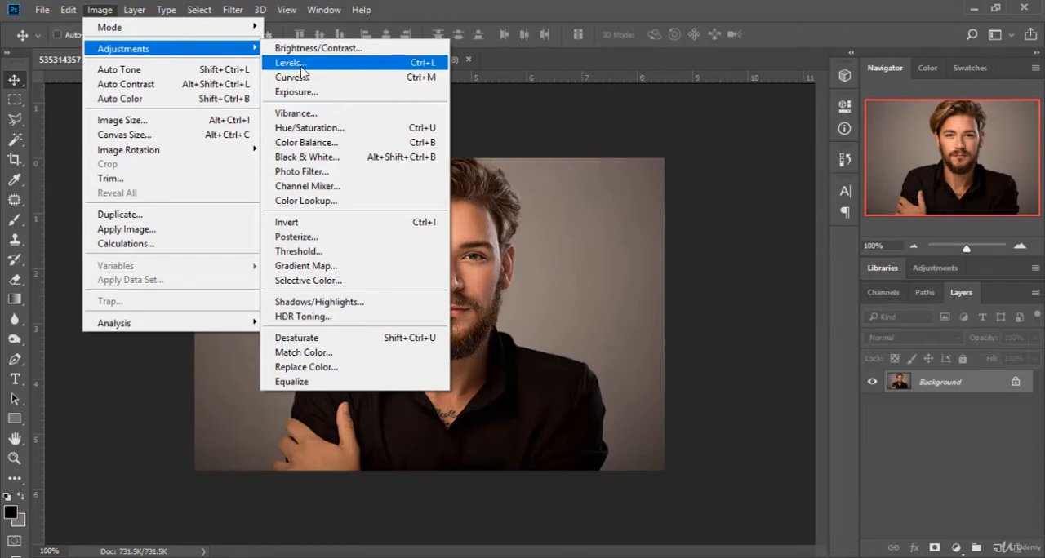
left_click(326, 68)
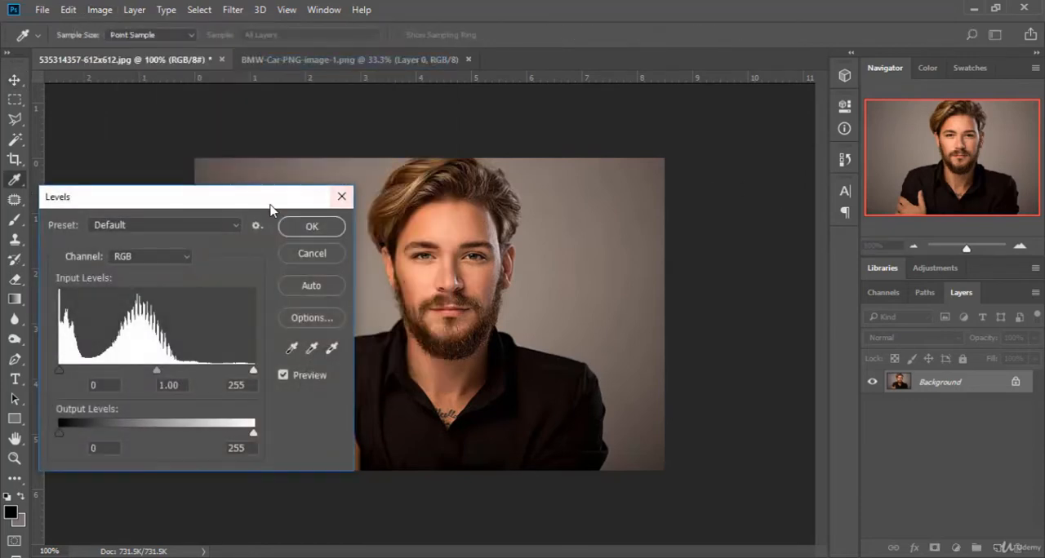
left_click_drag(277, 204, 838, 155)
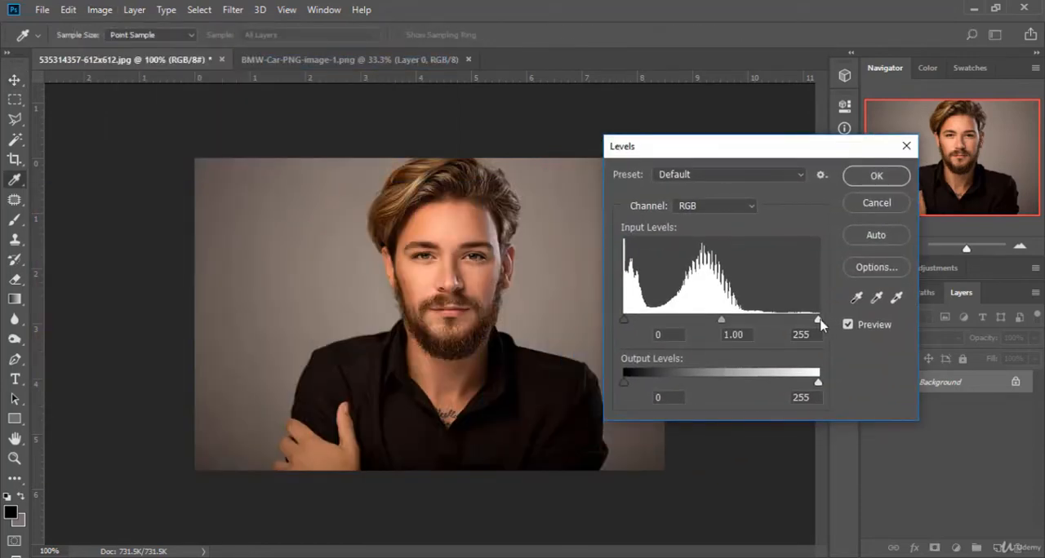
mouse_move(818, 320)
left_mouse_down()
mouse_move(777, 323)
mouse_move(803, 323)
left_mouse_up()
mouse_move(625, 321)
left_mouse_down()
mouse_move(640, 322)
mouse_move(619, 324)
left_mouse_up()
mouse_move(712, 322)
left_mouse_down()
mouse_move(691, 323)
mouse_move(708, 323)
left_mouse_up()
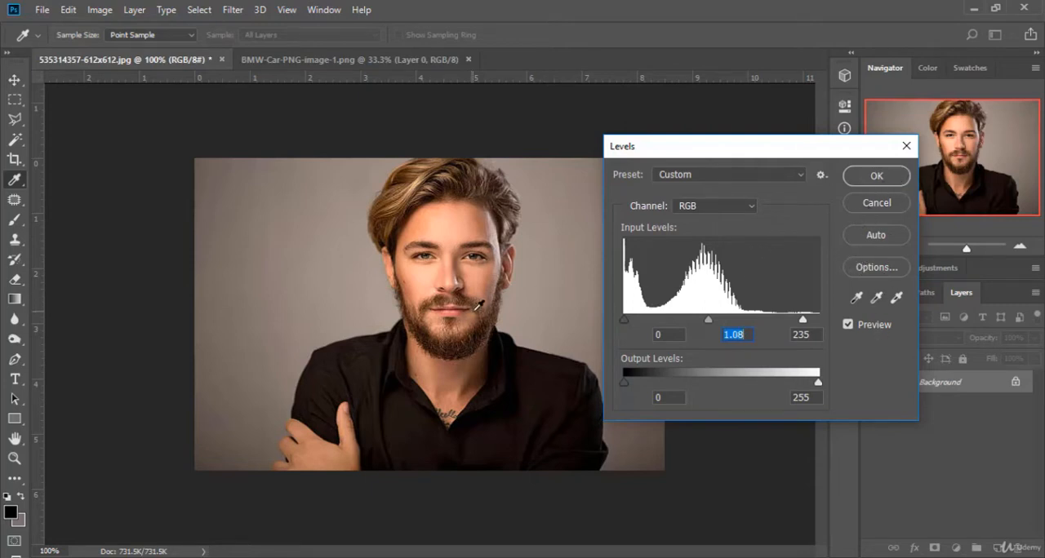
left_click(876, 203)
Step: Try brightening the portrait with a Curves point at input 97, output 152, and cancel the adjustment
left_click(100, 10)
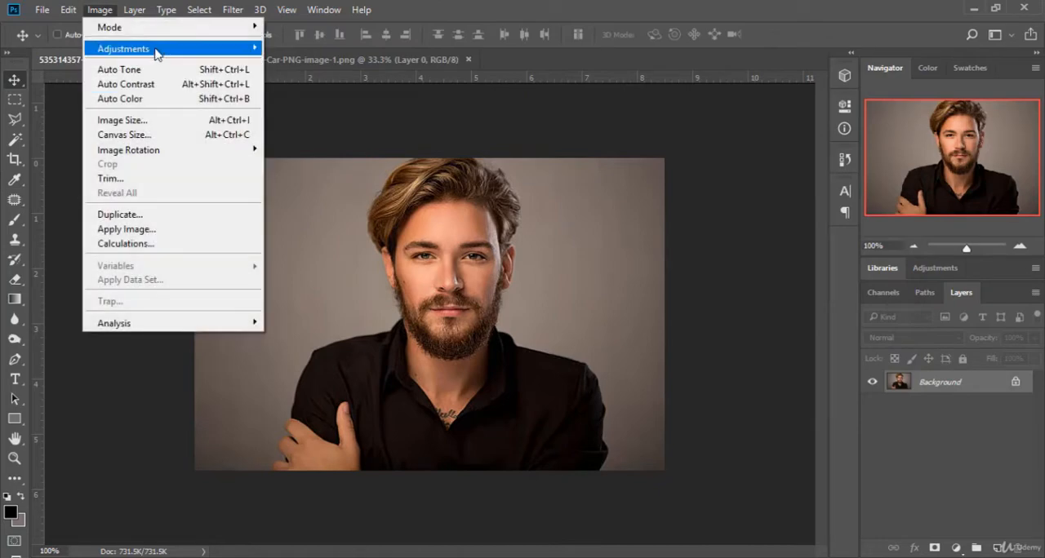
mouse_move(157, 54)
left_click(343, 73)
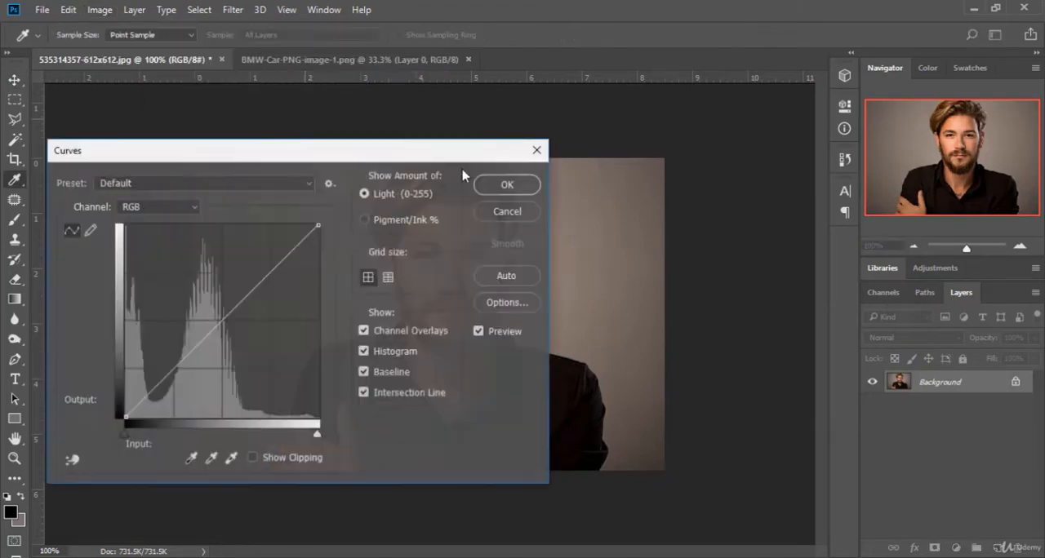
left_click_drag(462, 150, 1017, 100)
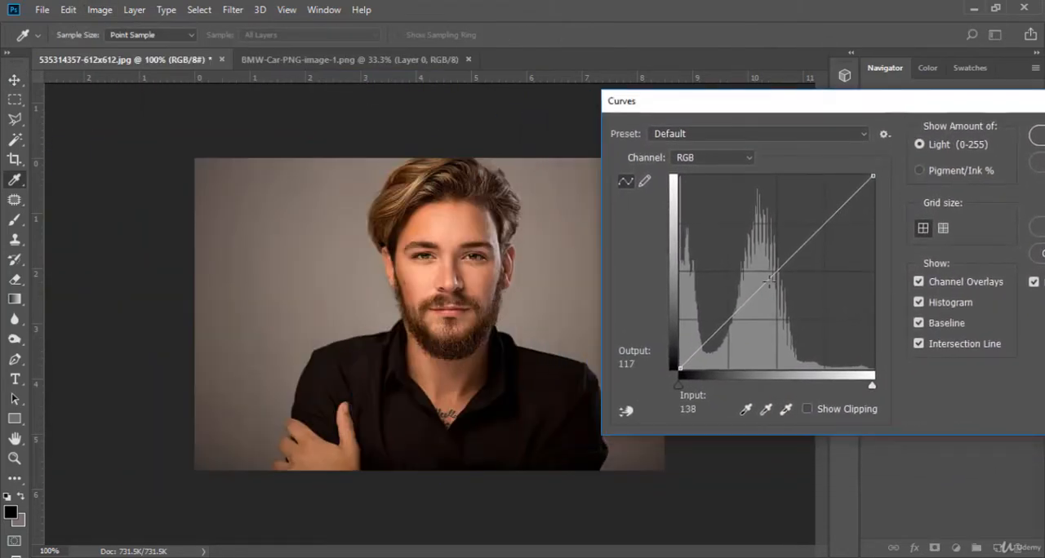
left_click_drag(771, 280, 753, 254)
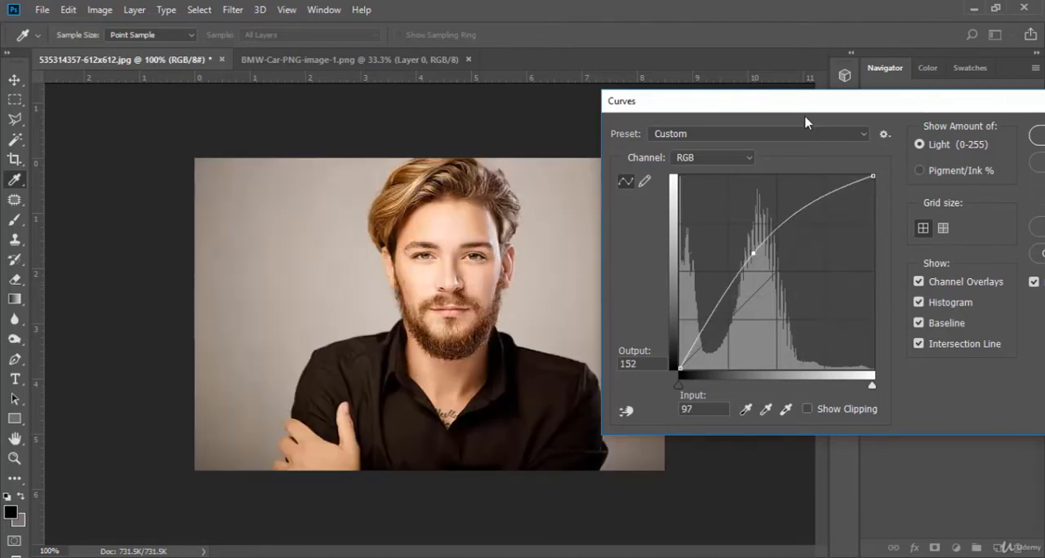
left_click_drag(808, 101, 667, 122)
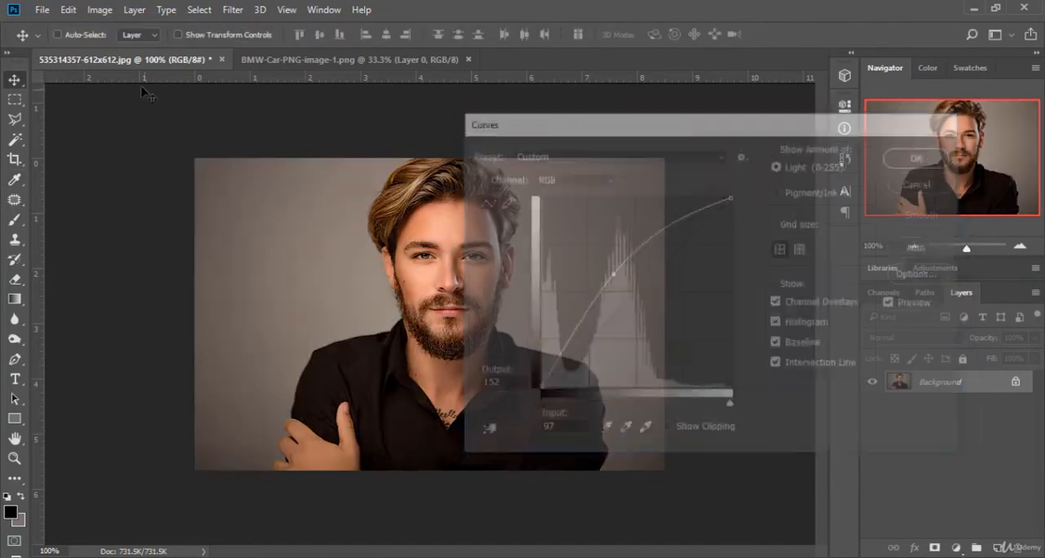
Step: Try an Exposure adjustment on the portrait with Exposure -0.31, Offset -0.0157 and Gamma Correction 1.09
left_click(99, 10)
mouse_move(163, 51)
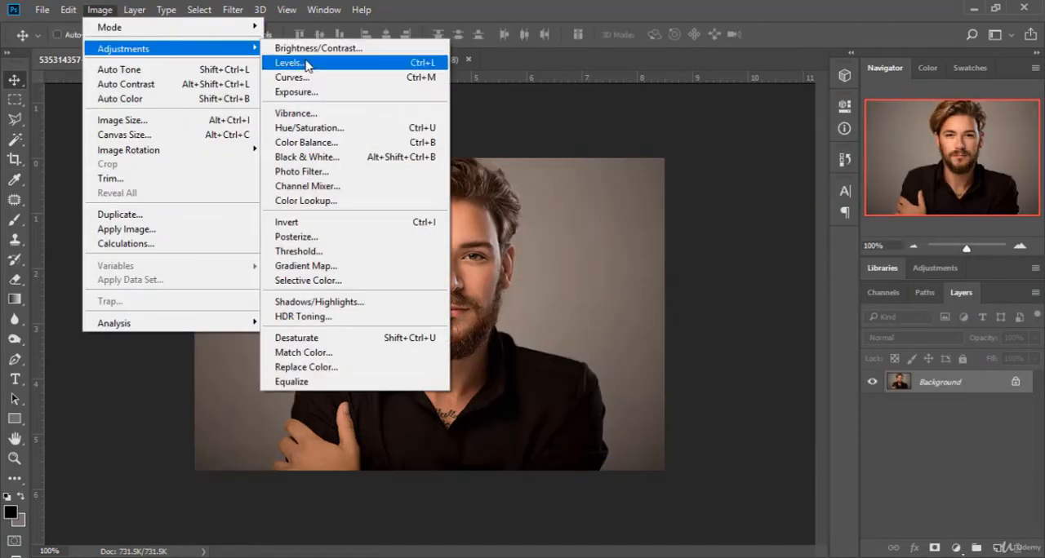
left_click(351, 94)
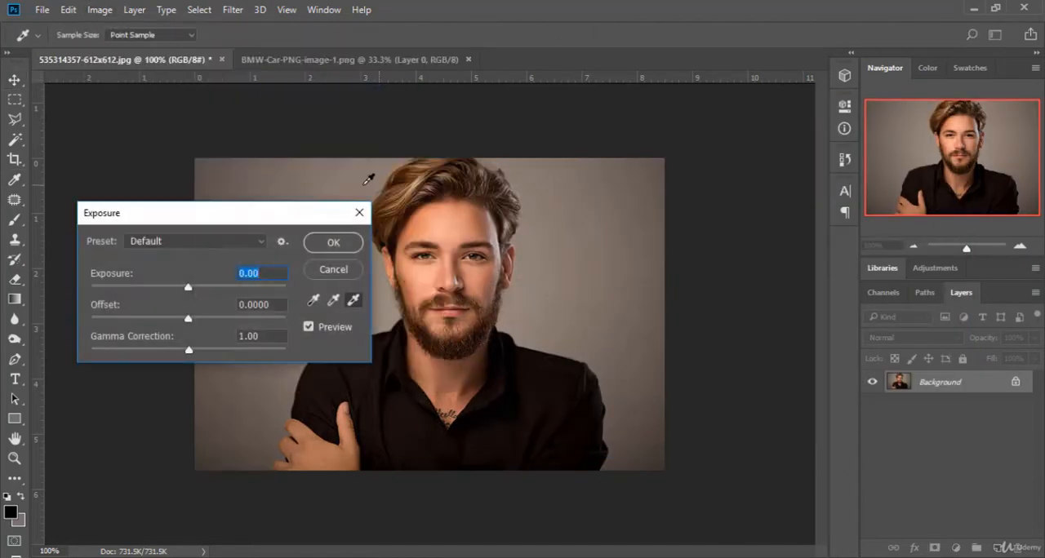
left_click_drag(269, 212, 808, 163)
mouse_move(734, 243)
left_mouse_down()
mouse_move(749, 238)
mouse_move(711, 274)
mouse_move(724, 271)
mouse_move(737, 301)
mouse_move(725, 303)
mouse_move(730, 273)
mouse_move(716, 273)
mouse_move(727, 275)
mouse_move(725, 241)
left_mouse_up()
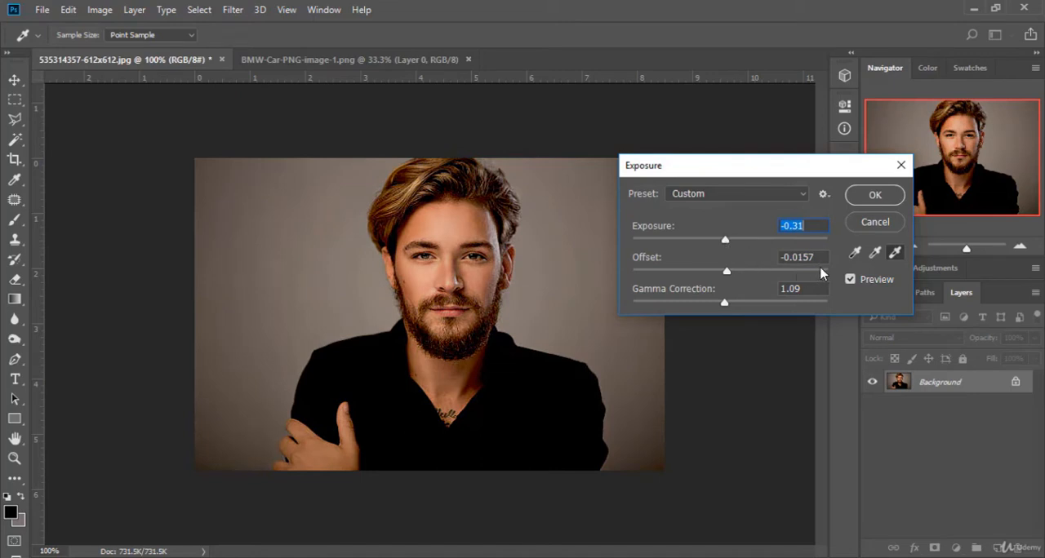
Step: Compare the portrait with the original, try Exposure at +0.58, reduce it and discard the Exposure adjustment
left_click(851, 279)
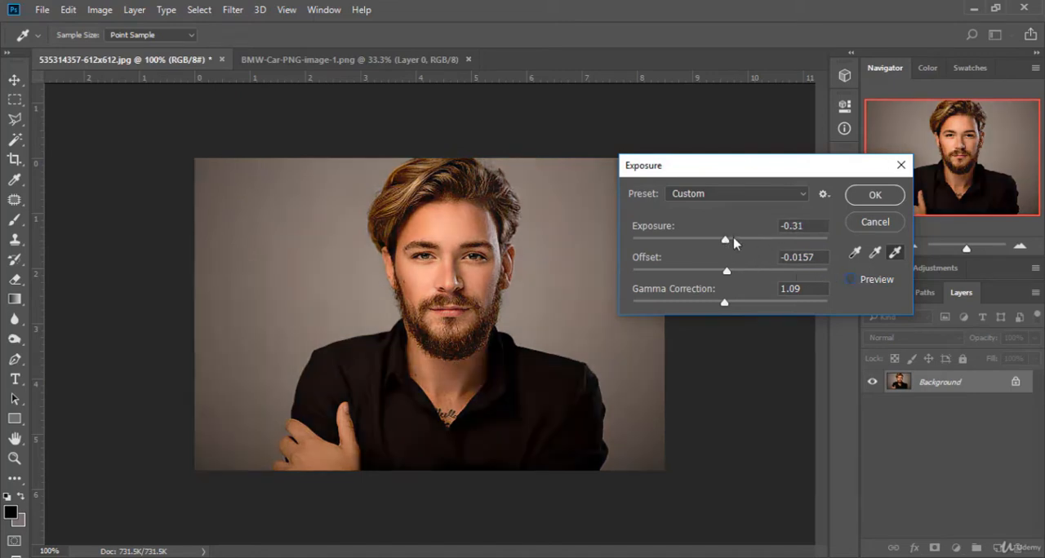
left_click_drag(734, 242, 737, 240)
left_click(850, 280)
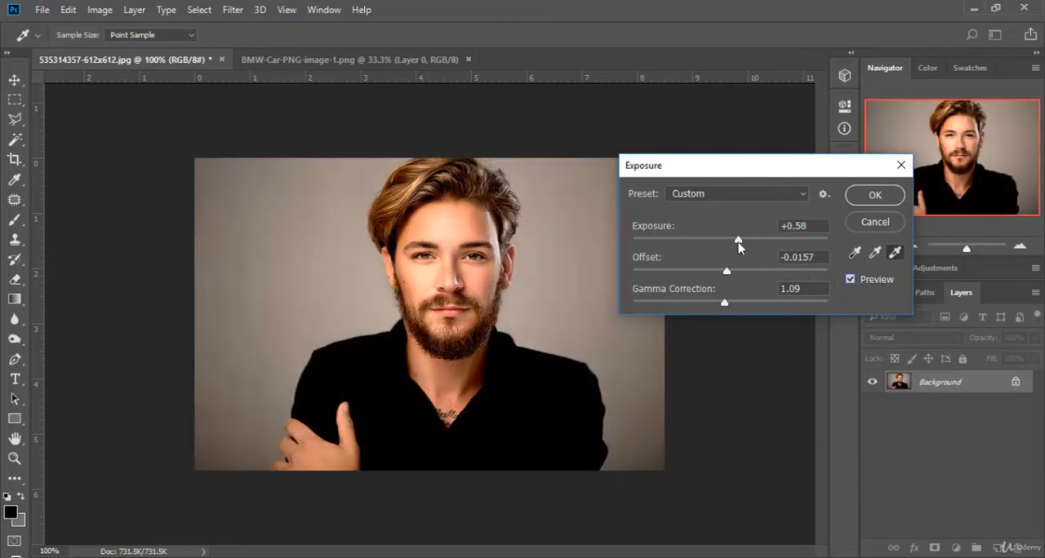
mouse_move(738, 240)
left_mouse_down()
mouse_move(715, 242)
mouse_move(751, 240)
mouse_move(702, 241)
mouse_move(745, 244)
mouse_move(729, 243)
left_mouse_up()
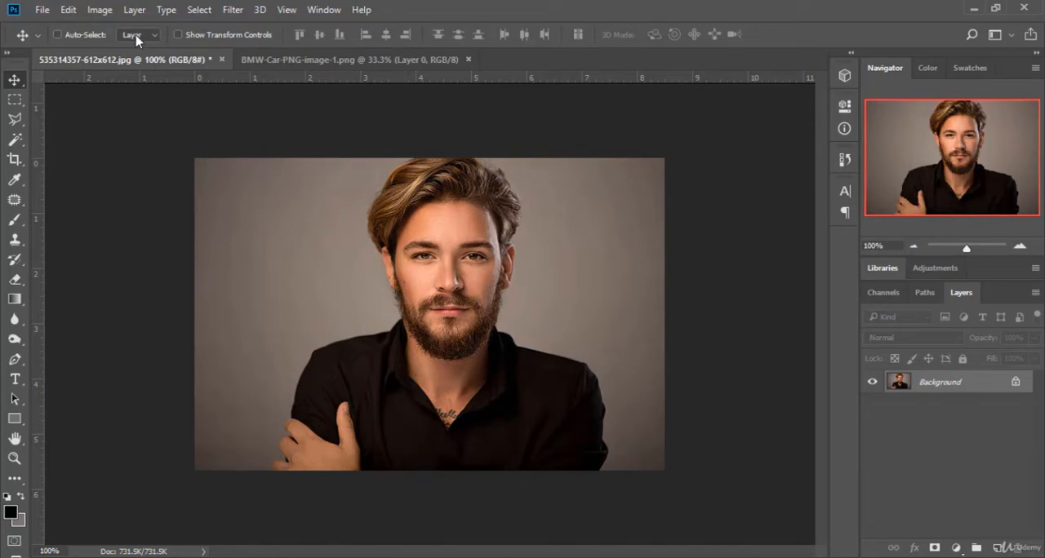
Step: Try a Vibrance adjustment of +100 on the portrait and compare it with the original
left_click(96, 10)
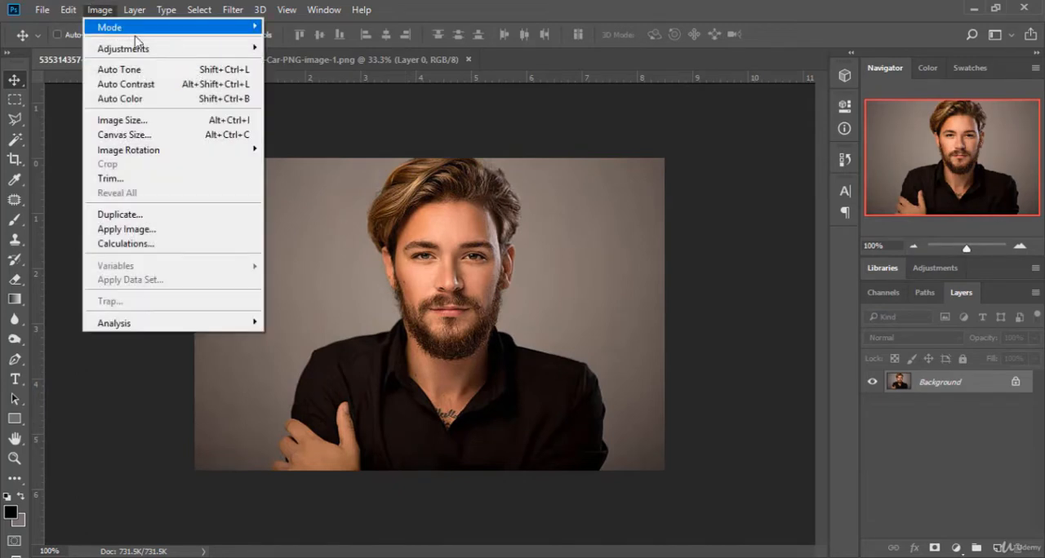
mouse_move(158, 49)
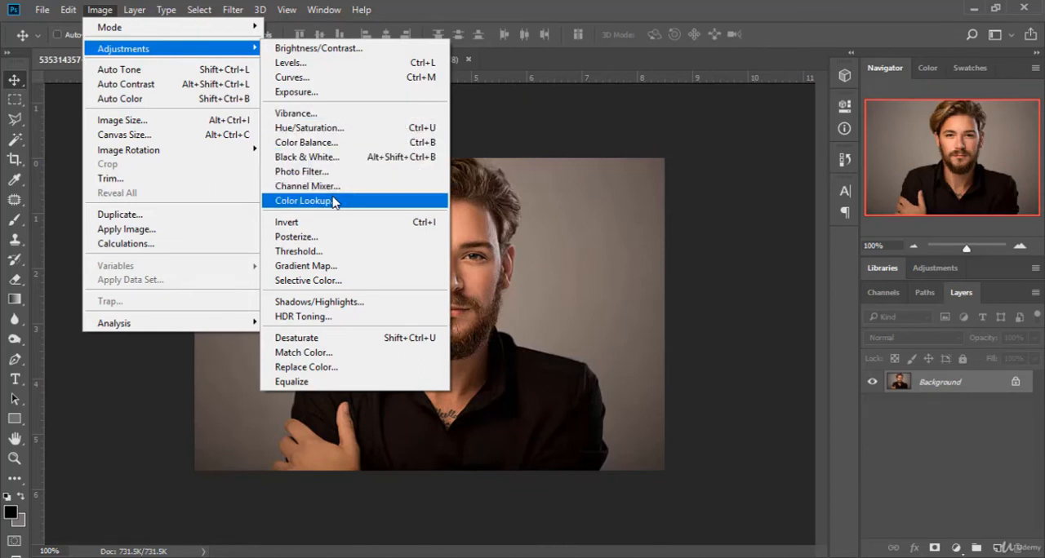
left_click(310, 114)
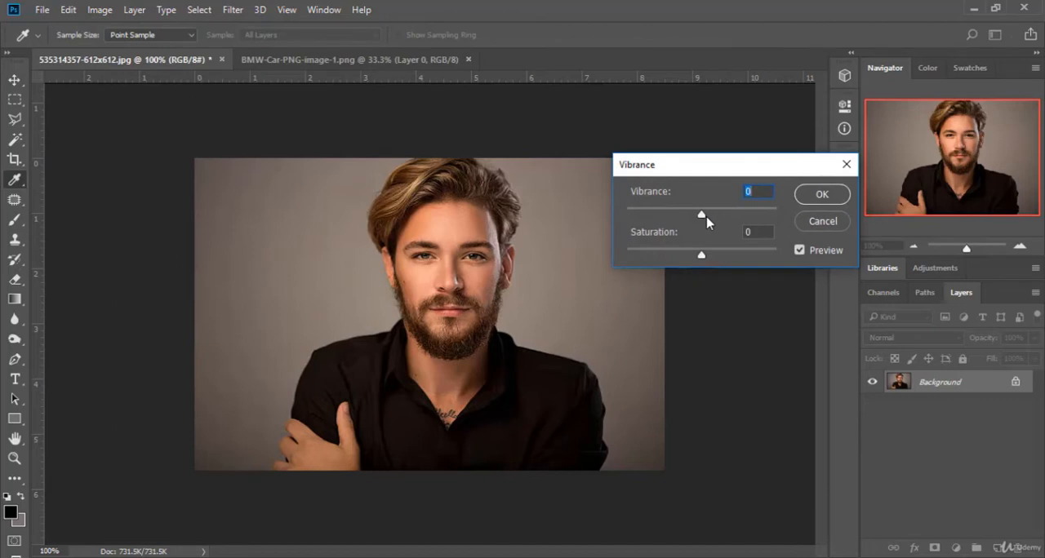
left_click_drag(703, 215, 763, 214)
left_click_drag(764, 213, 777, 214)
left_click(800, 252)
left_click(799, 252)
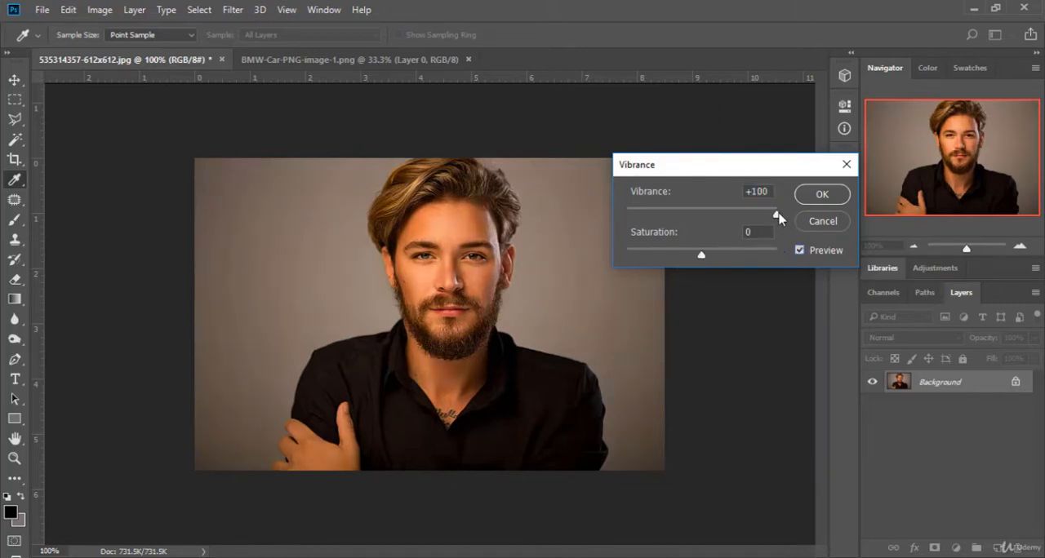
Step: Try lowering Vibrance on the portrait to +14, -97 and finally -5
left_click_drag(777, 214, 716, 219)
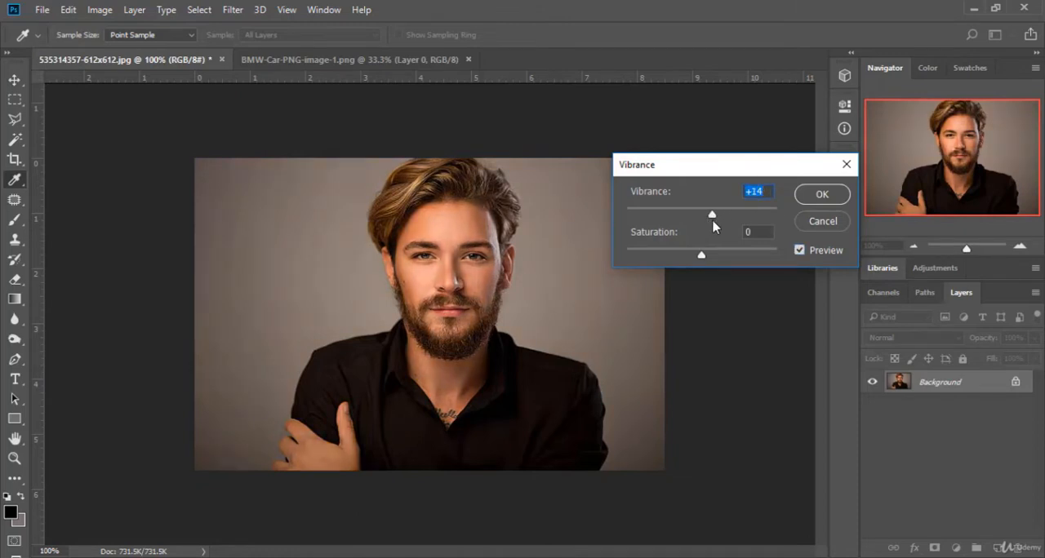
left_click_drag(712, 218, 630, 221)
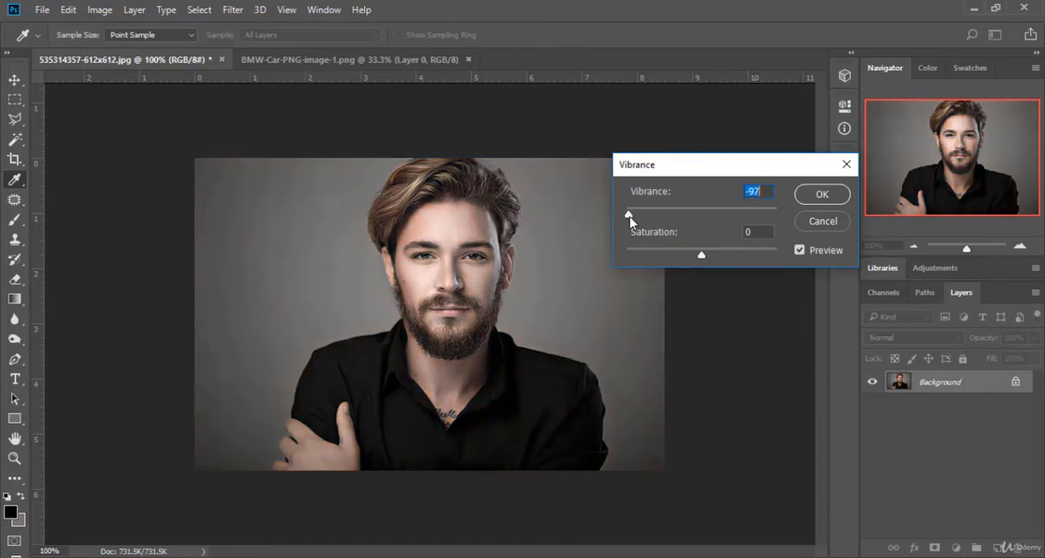
left_click_drag(631, 221, 697, 217)
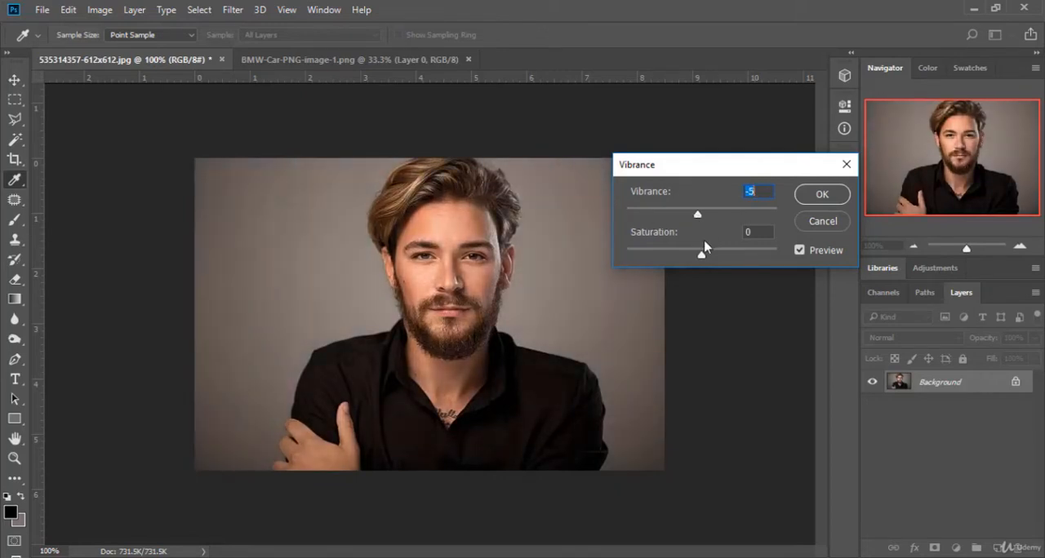
Step: Raise Saturation to +11, lower Vibrance slightly further and cancel the Vibrance adjustment
mouse_move(700, 254)
left_mouse_down()
mouse_move(632, 257)
mouse_move(788, 259)
mouse_move(711, 258)
left_mouse_up()
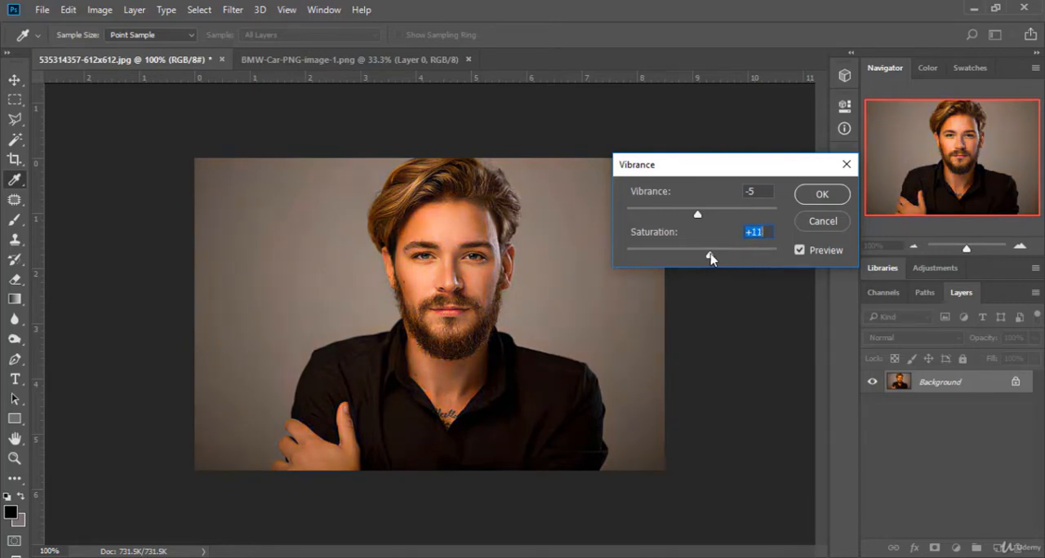
left_click_drag(699, 216, 691, 215)
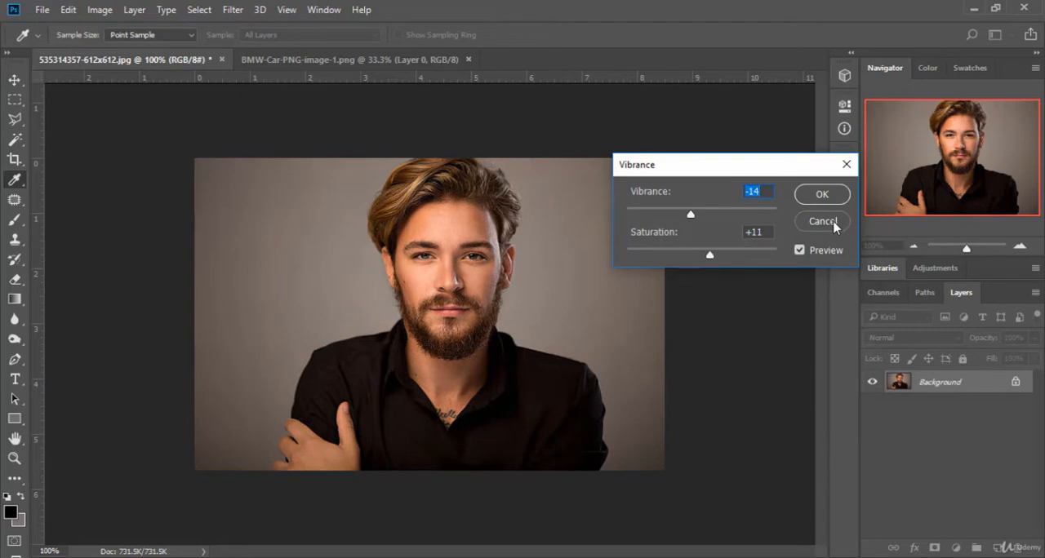
left_click(822, 221)
Step: Try tinting the portrait green in Hue/Saturation with Hue +102, and cancel the adjustment
left_click(98, 10)
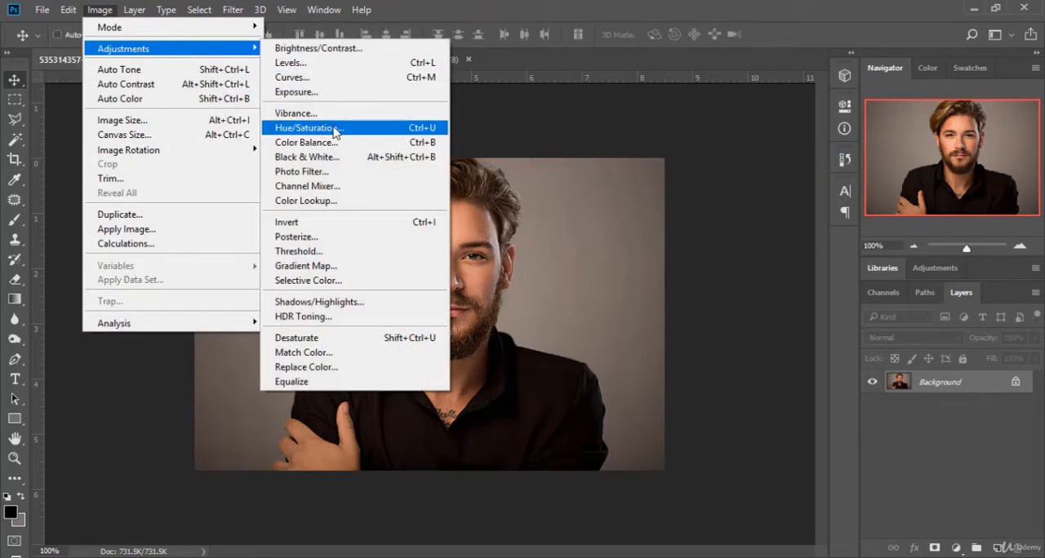
left_click(406, 133)
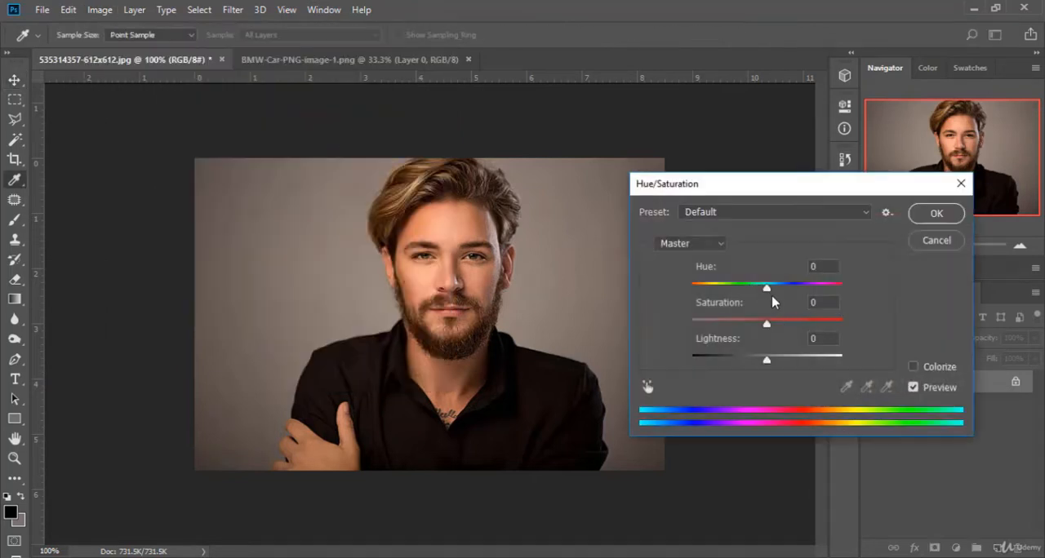
left_click_drag(769, 287, 819, 293)
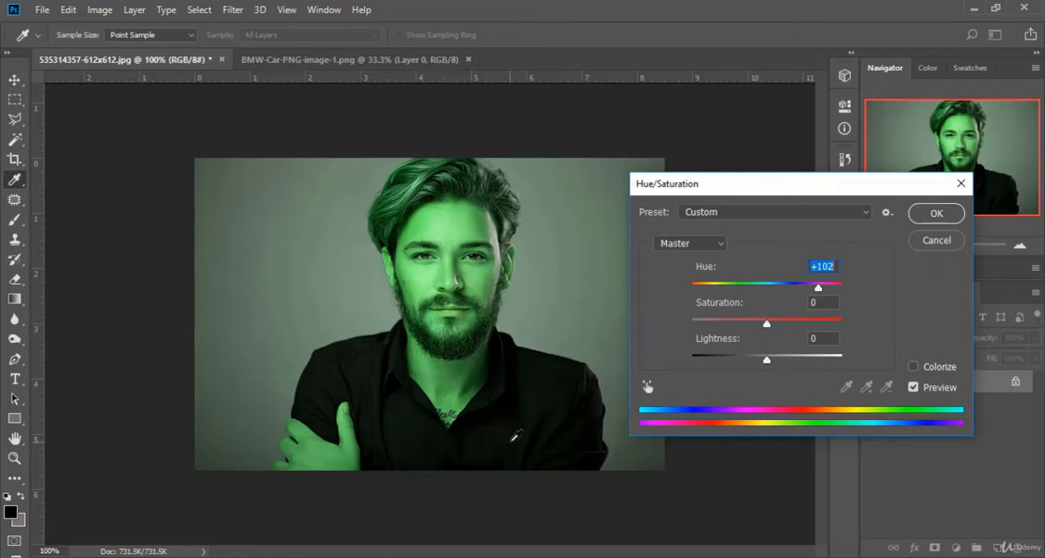
left_click(934, 242)
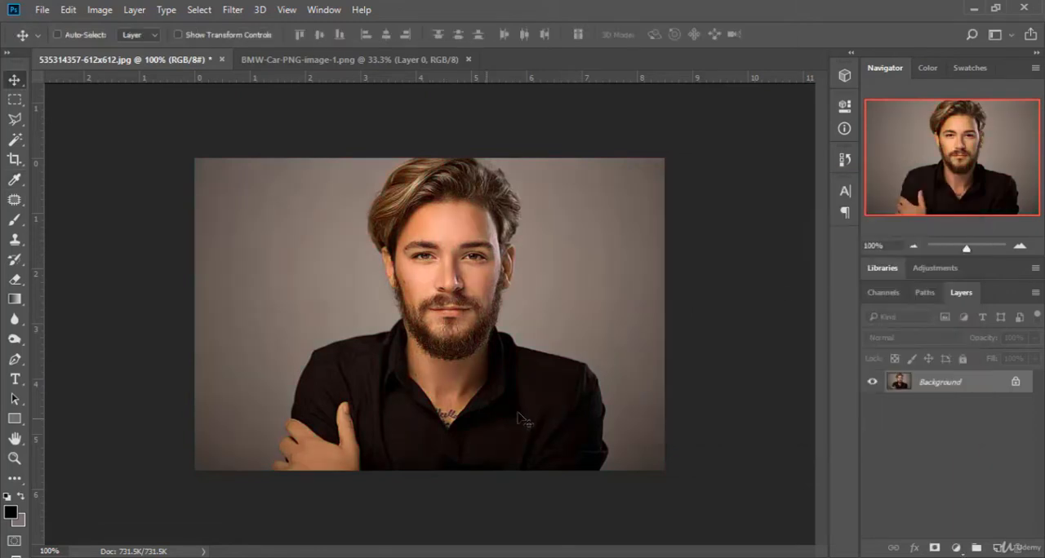
Step: Switch to the BMW car image and try recolouring it green in Hue/Saturation with Hue +135 and Saturation +60
left_click(351, 60)
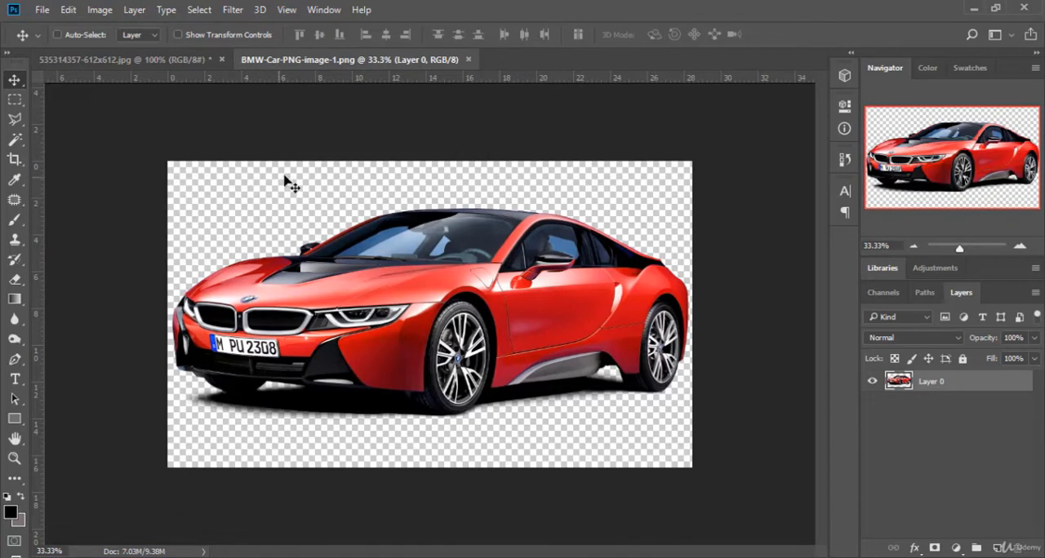
left_click(99, 10)
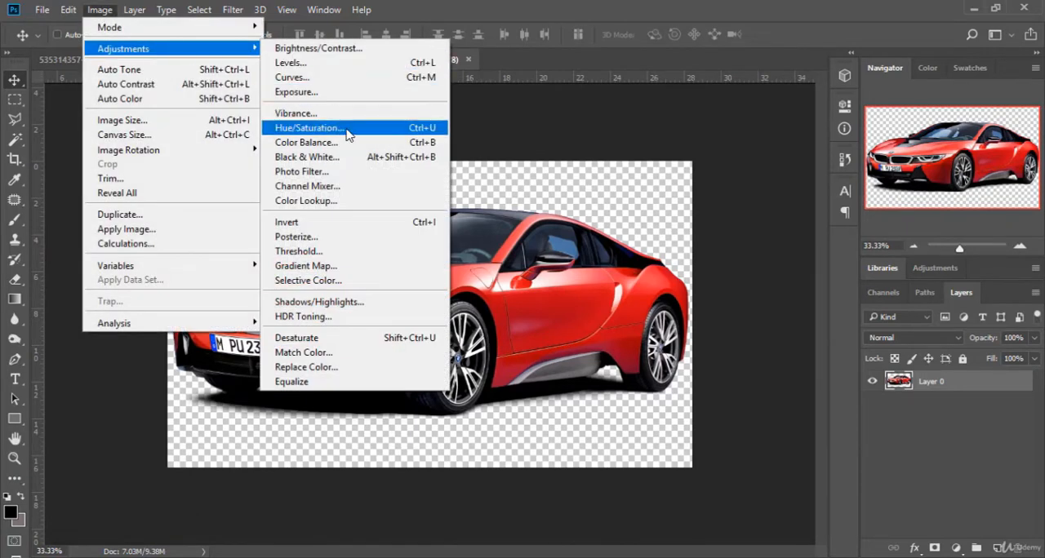
left_click(349, 134)
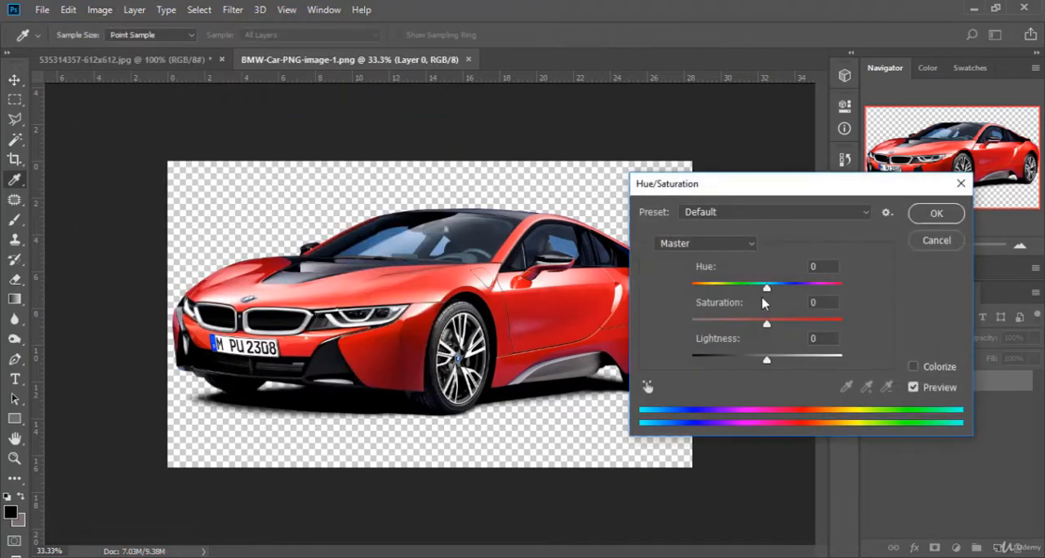
left_click_drag(766, 292, 830, 303)
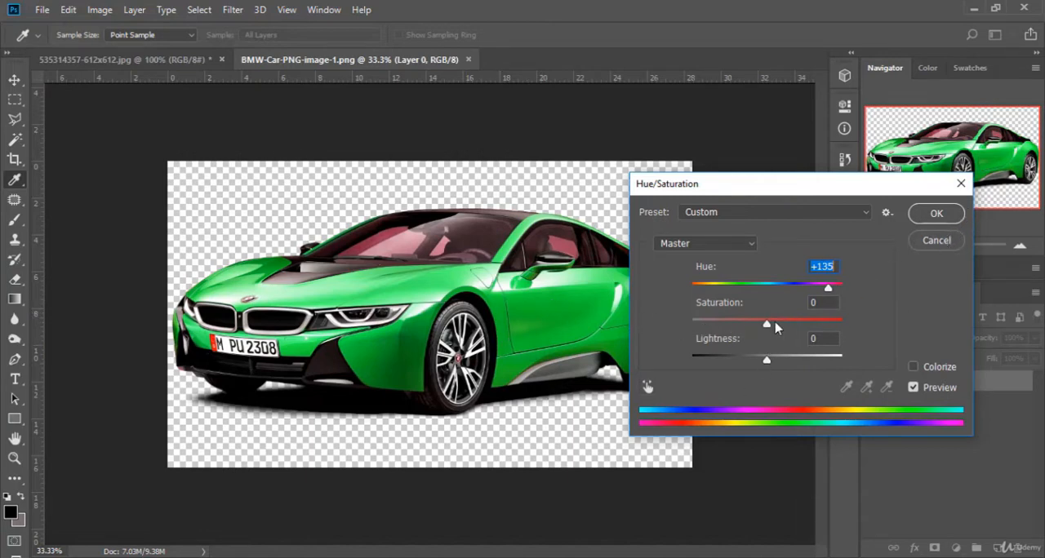
left_click_drag(767, 327, 813, 324)
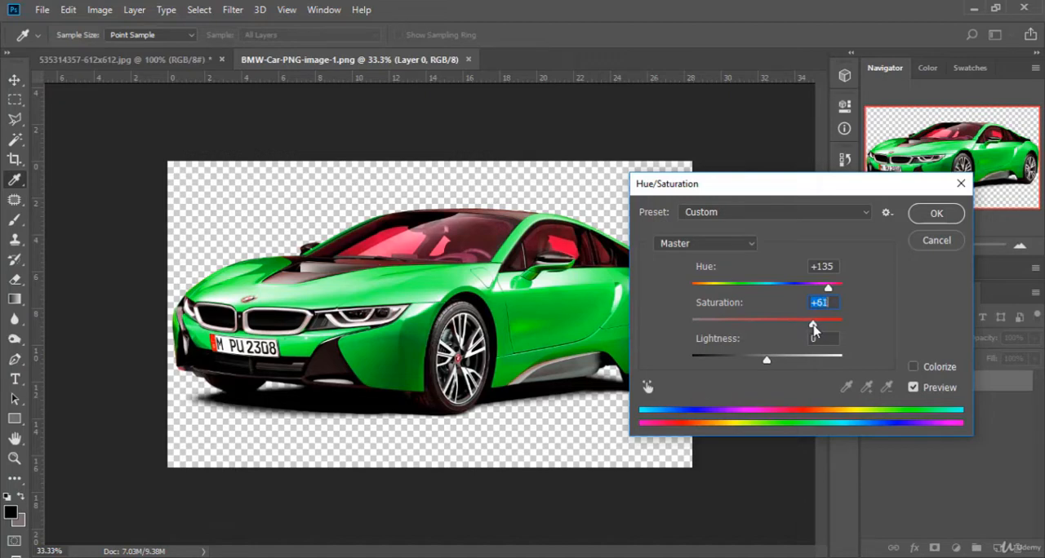
Step: Try Lightness at -9 on the car, cancel the Hue/Saturation adjustment and return to the portrait image
left_click(768, 361)
mouse_move(771, 364)
left_mouse_down()
mouse_move(801, 364)
mouse_move(721, 372)
mouse_move(778, 371)
mouse_move(760, 373)
left_mouse_up()
left_click(935, 241)
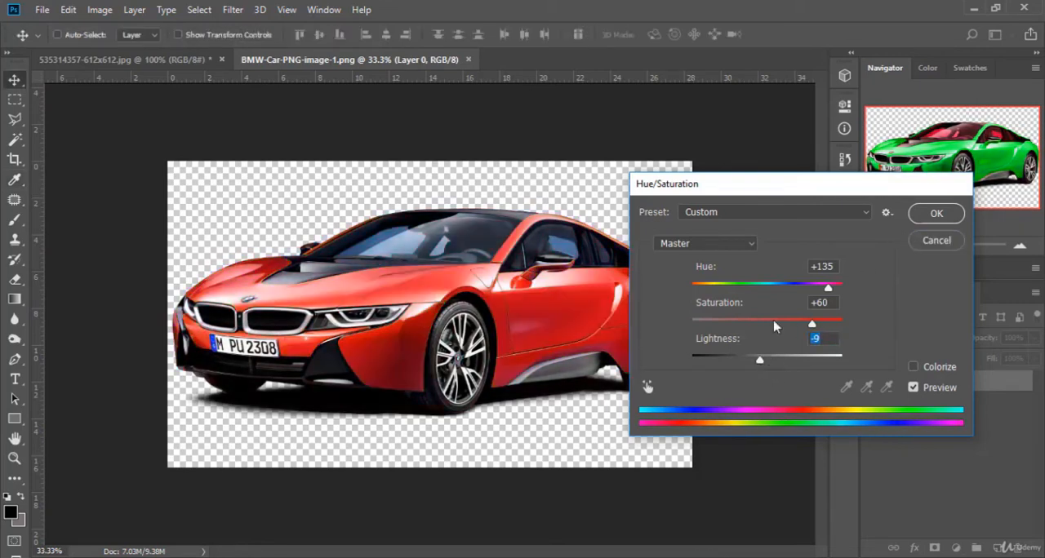
left_click(184, 63)
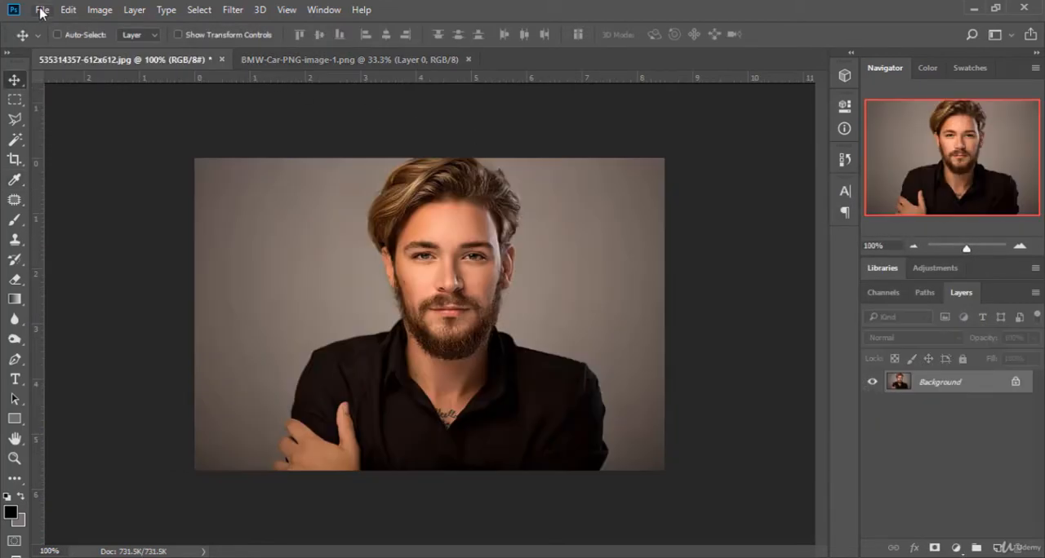
Step: Try shifting the portrait's midtones slightly toward red in Color Balance, and cancel the adjustment
left_click(41, 9)
mouse_move(100, 10)
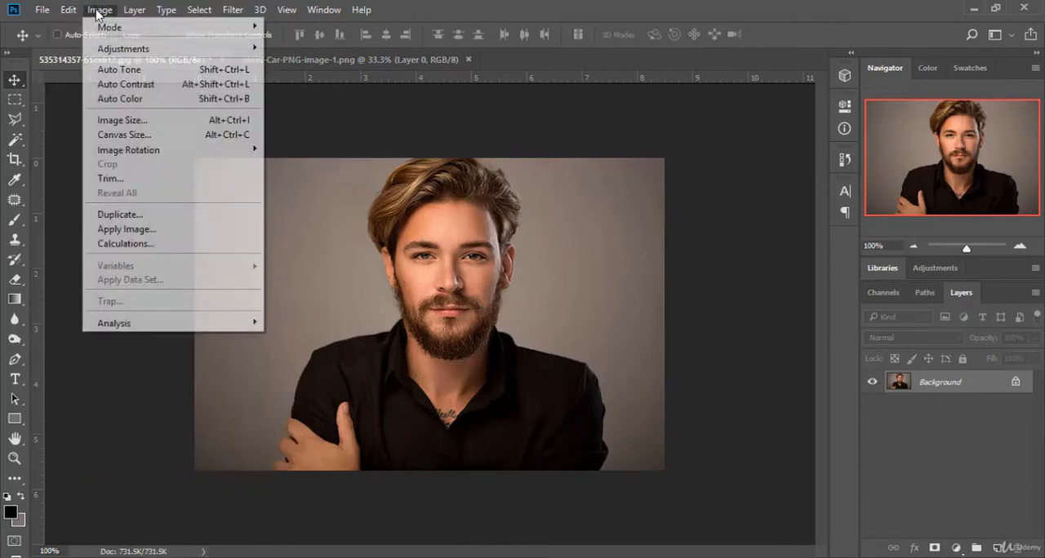
mouse_move(175, 49)
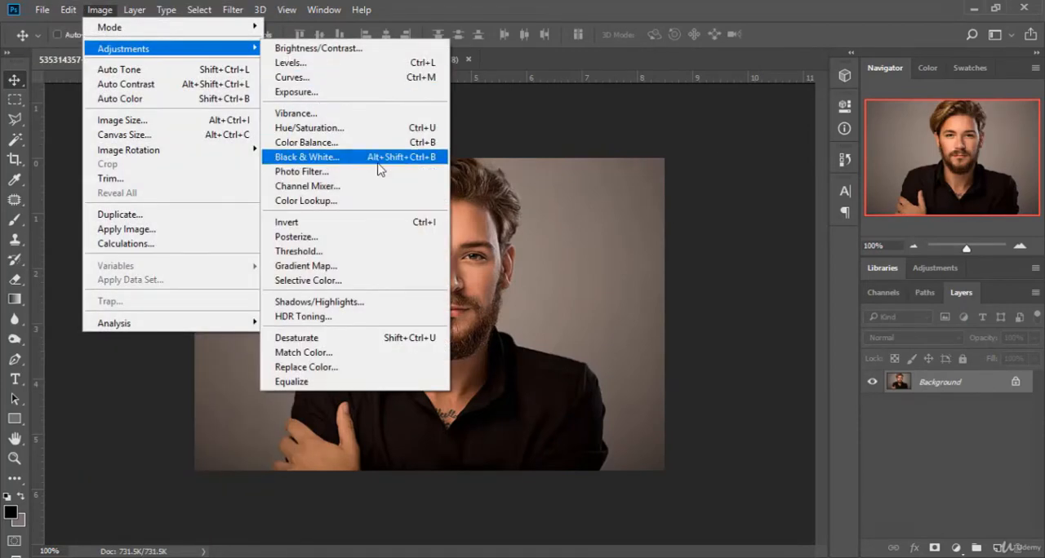
left_click(351, 142)
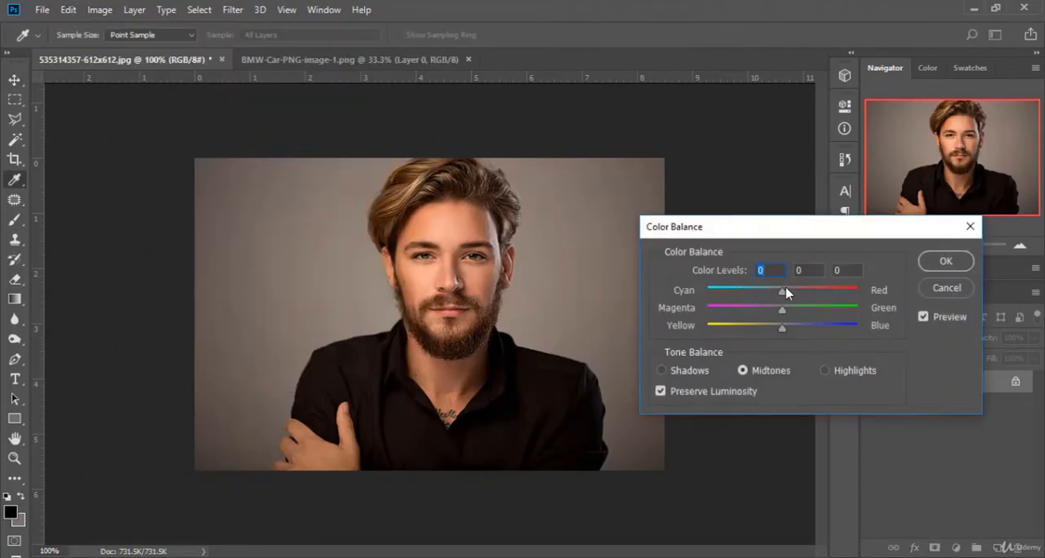
mouse_move(782, 293)
left_mouse_down()
mouse_move(839, 295)
mouse_move(725, 299)
mouse_move(796, 307)
left_mouse_up()
left_click(924, 287)
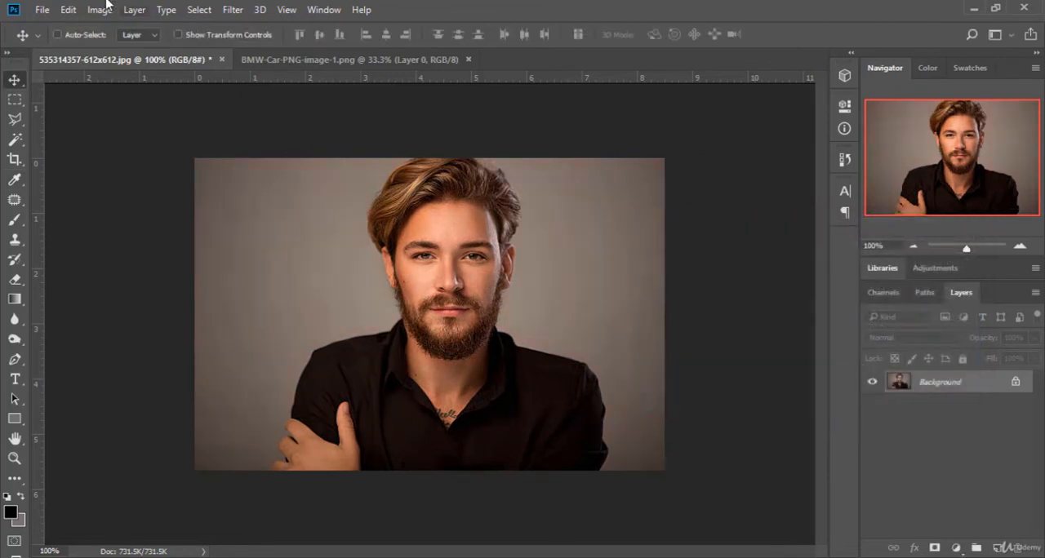
left_click(101, 9)
mouse_move(144, 49)
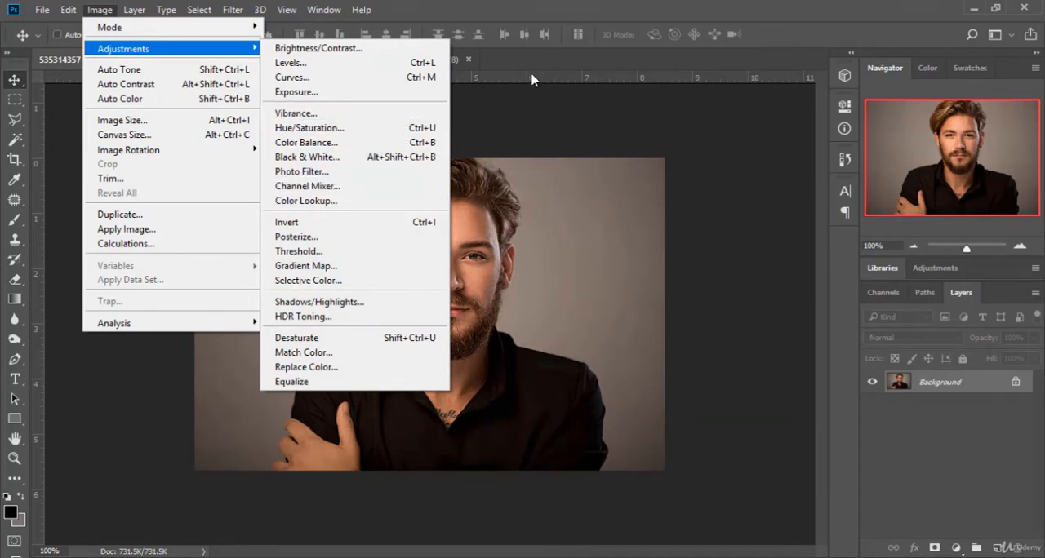
left_click(562, 65)
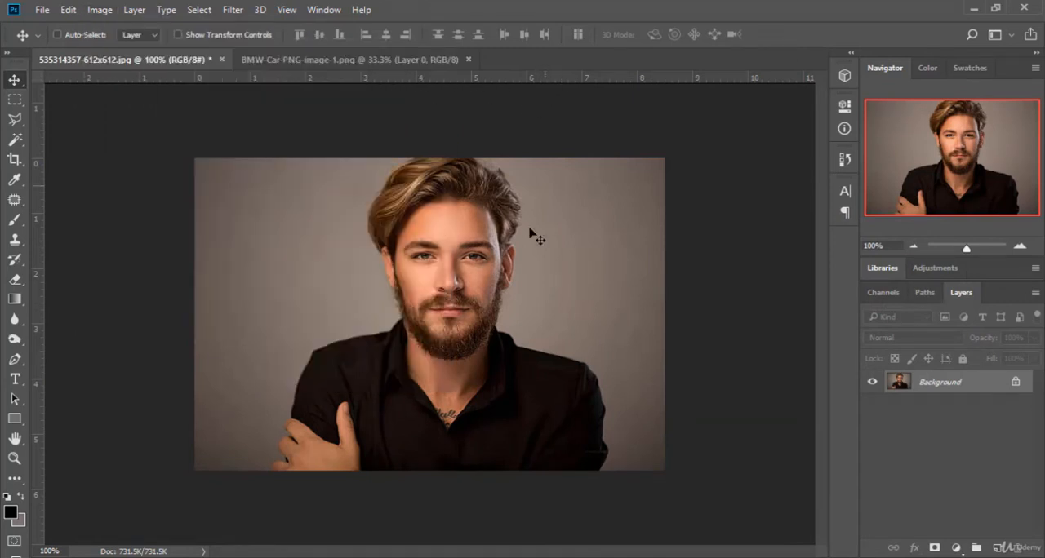
Step: Try cooling the portrait in Color Balance with Cyan–Red -30 and Yellow–Blue +35, compare the preview, and cancel after a slight green shift
left_click(100, 10)
mouse_move(191, 49)
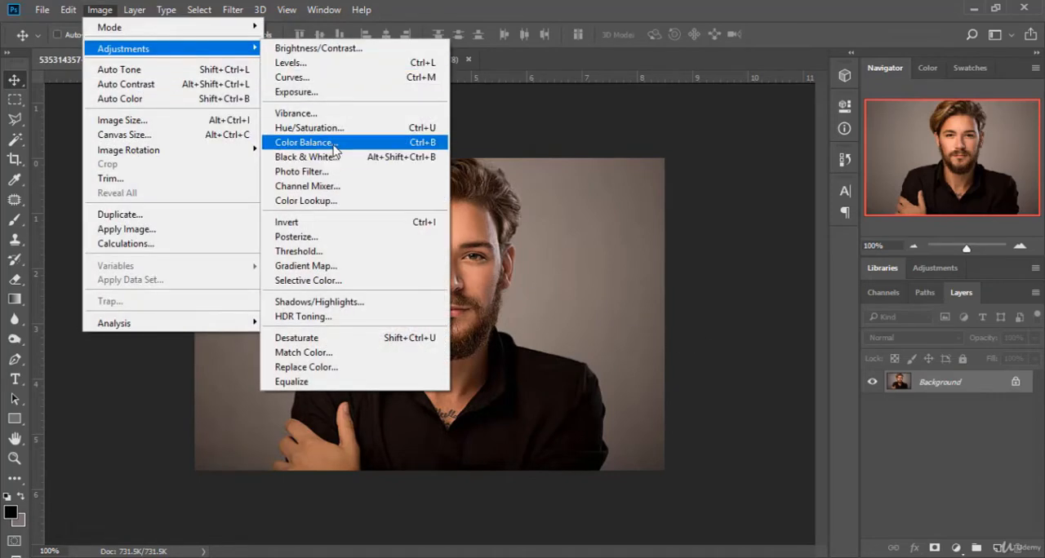
left_click(304, 142)
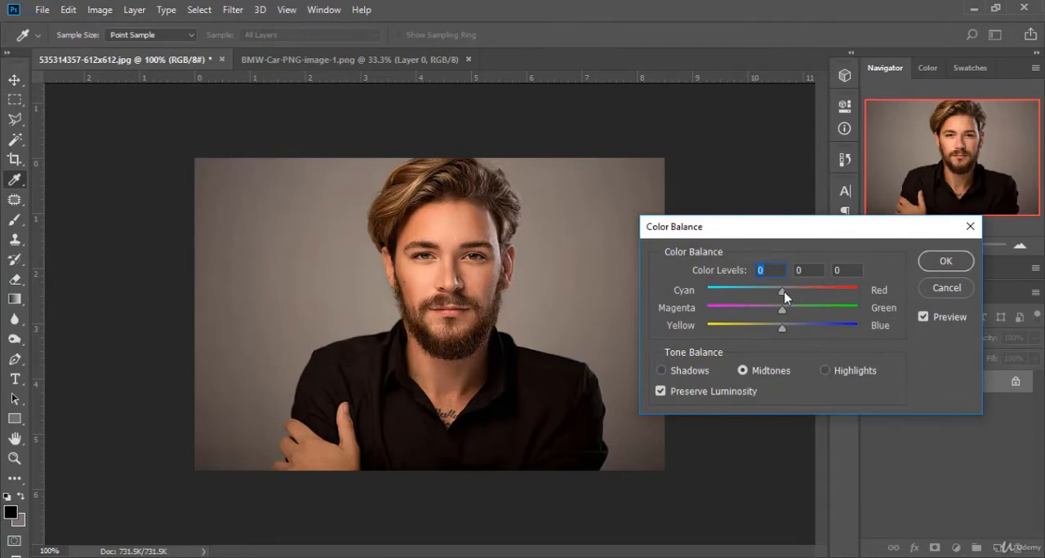
left_click_drag(784, 294, 763, 298)
left_click_drag(782, 328, 808, 328)
left_click(922, 318)
left_click(922, 318)
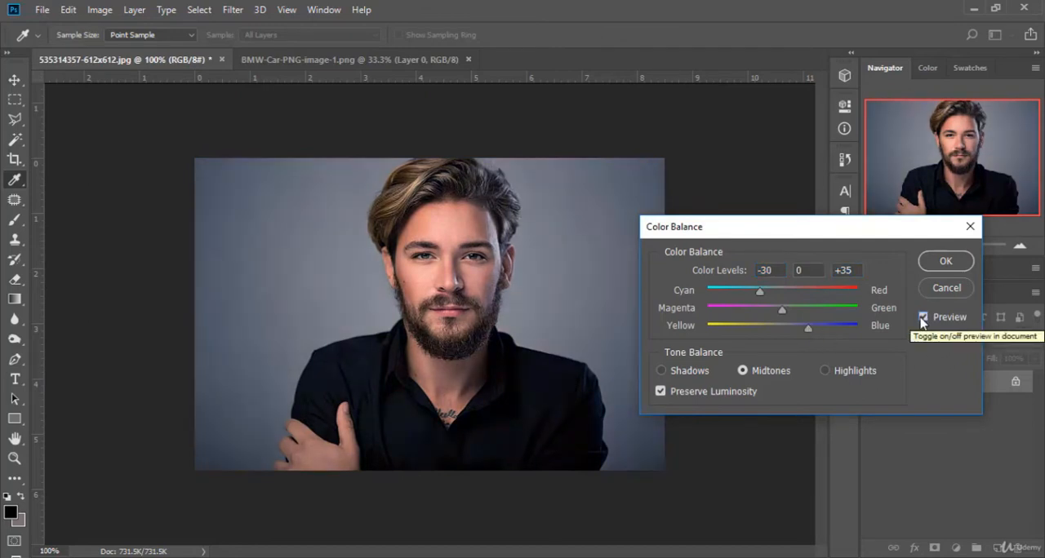
mouse_move(782, 311)
left_mouse_down()
mouse_move(795, 312)
mouse_move(778, 319)
mouse_move(794, 317)
left_mouse_up()
left_click(957, 292)
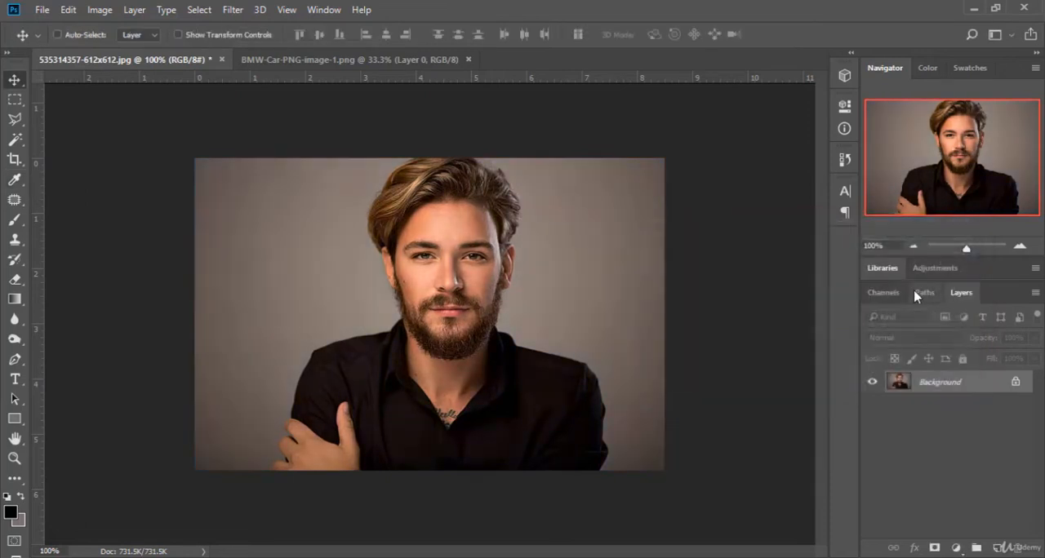
Step: Try a Black & White conversion of the portrait with the Blue Filter preset
left_click(113, 13)
mouse_move(194, 53)
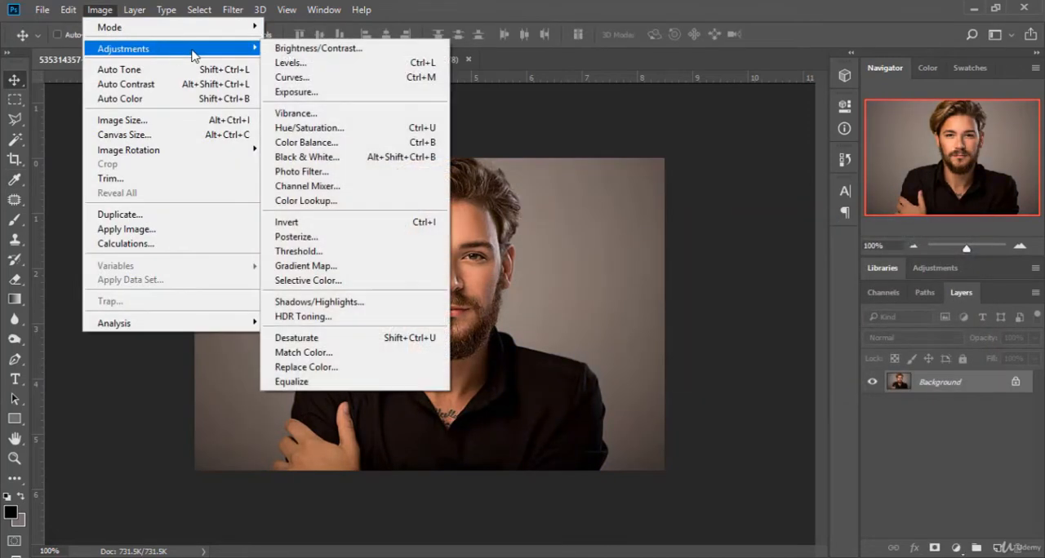
left_click(335, 157)
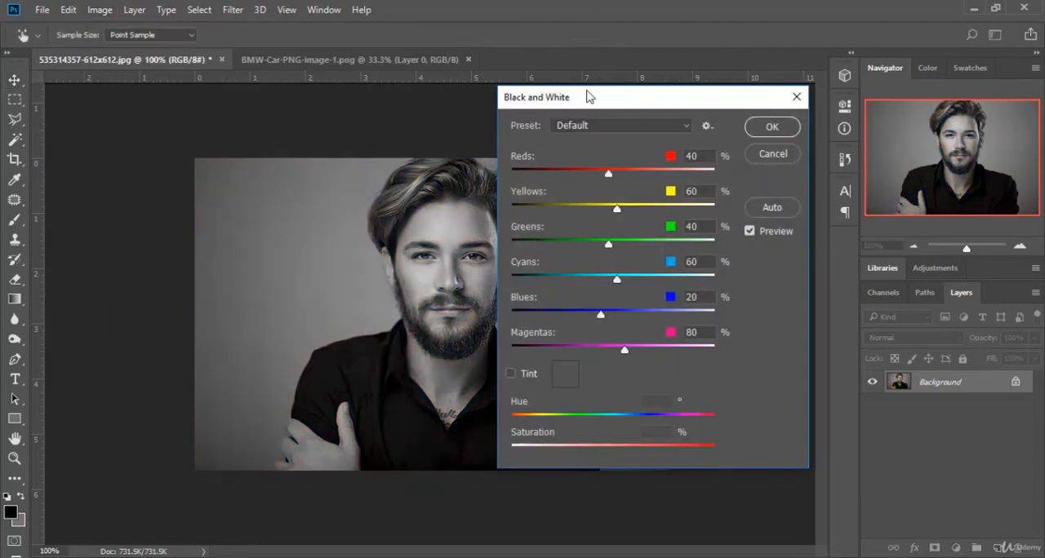
left_click_drag(589, 96, 757, 91)
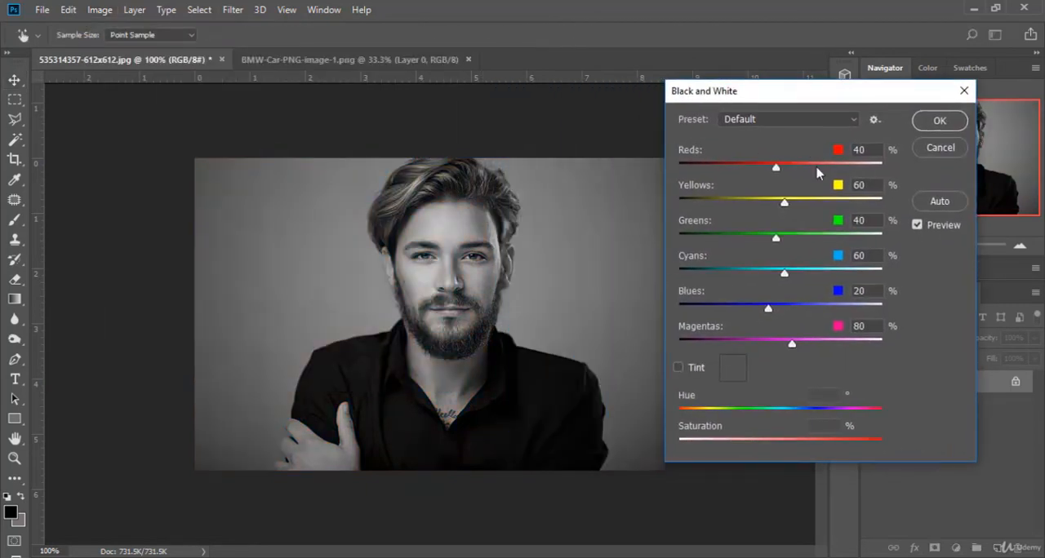
left_click(830, 119)
left_click(758, 166)
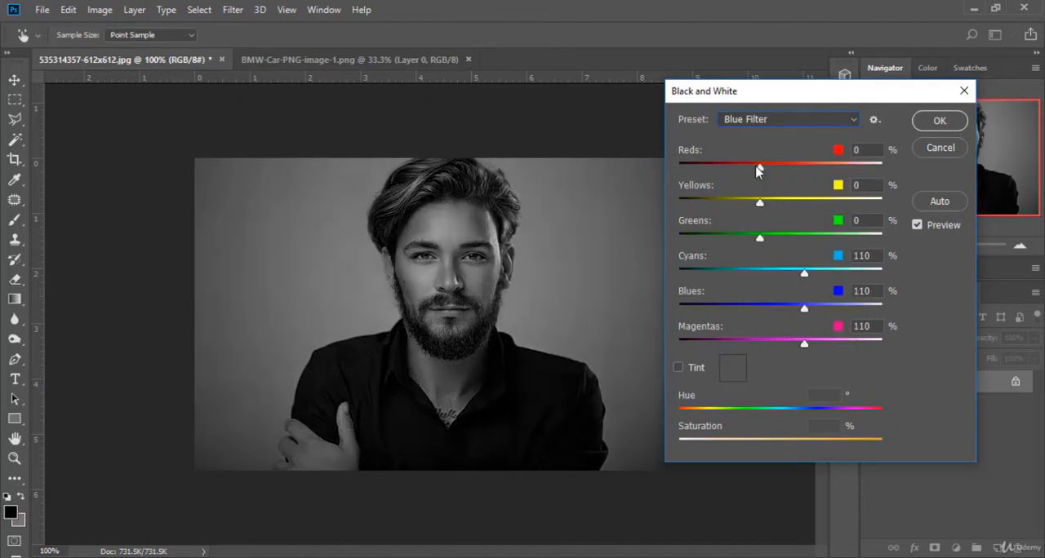
Step: Go through further Black & White presets to Lighter, try Reds at 92%, and cancel the conversion
key("Down")
key("Down")
key("Down")
key("Down")
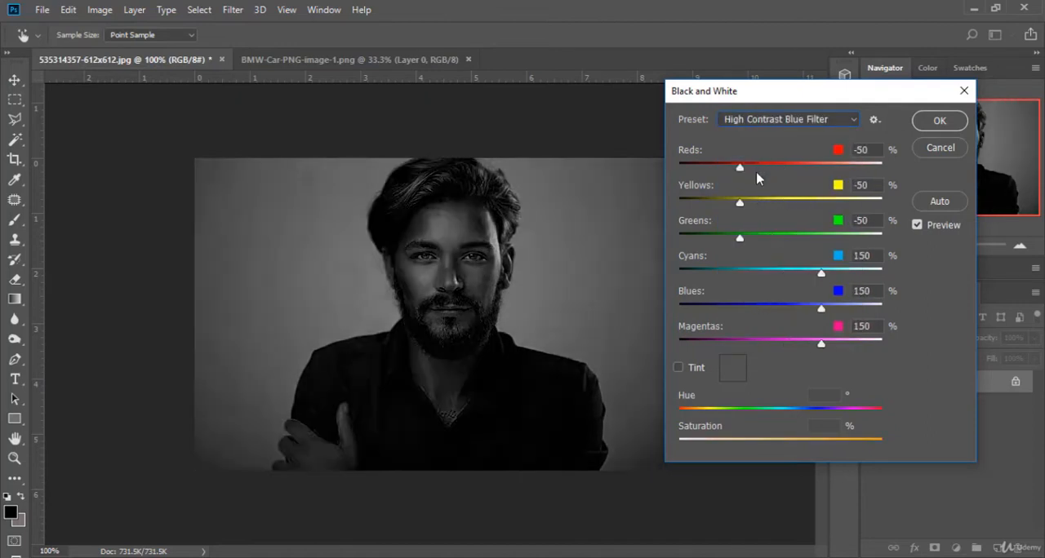
key("Down")
key("Down")
key("Down")
key("Up")
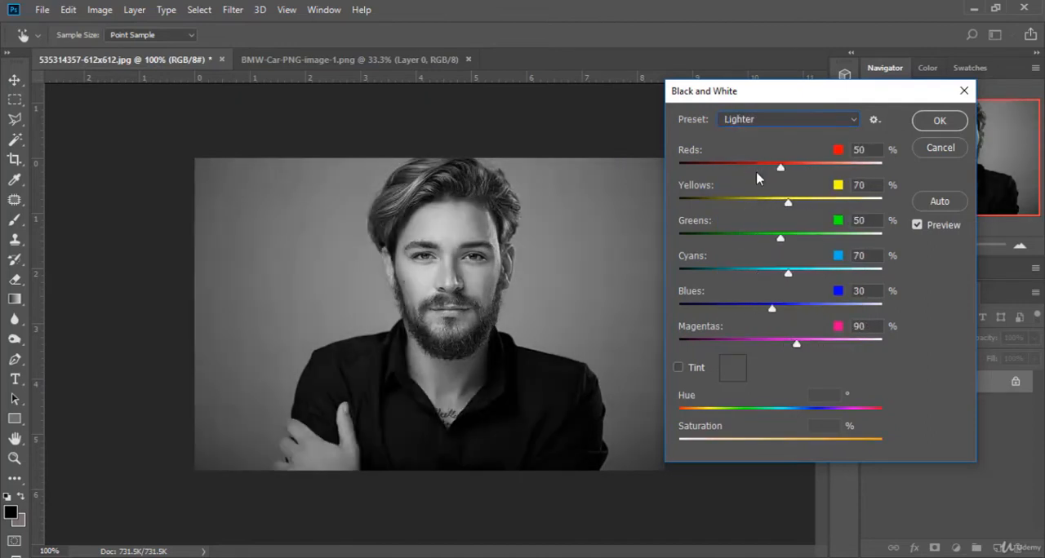
mouse_move(779, 170)
left_mouse_down()
mouse_move(718, 169)
mouse_move(799, 170)
left_mouse_up()
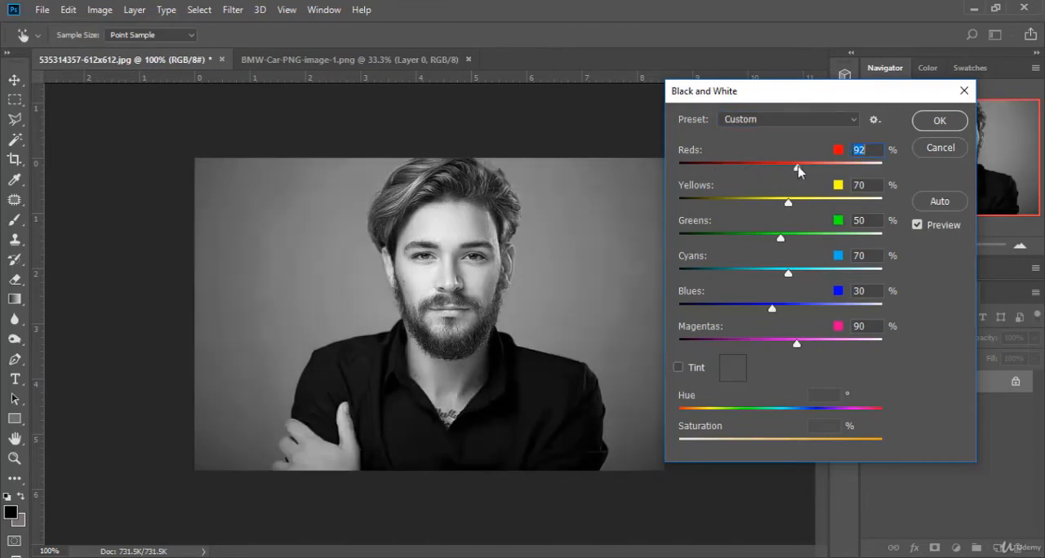
left_click(939, 149)
Step: Try a magenta Photo Filter on the portrait with colour #e314f0 and Density 92%
left_click(100, 11)
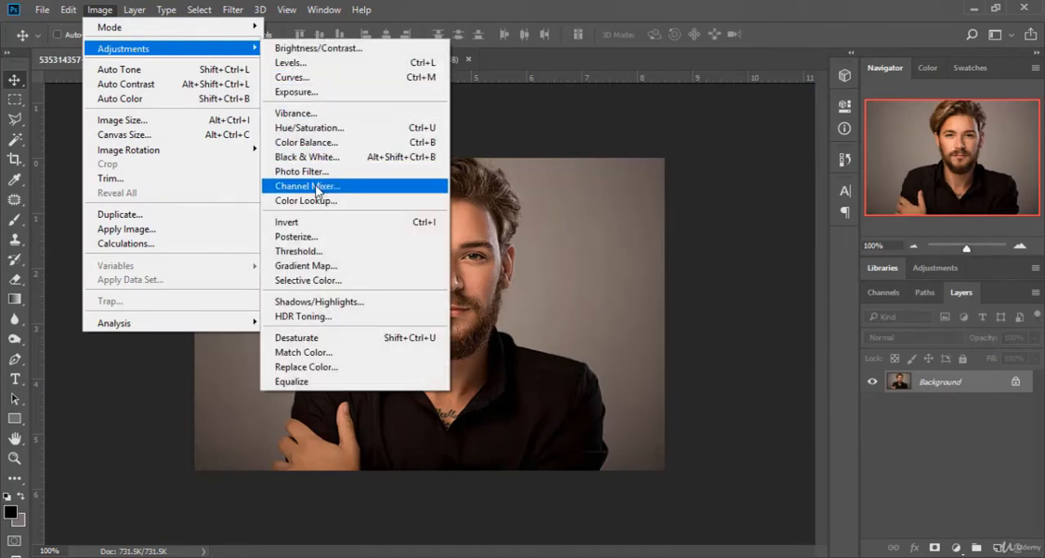
left_click(351, 171)
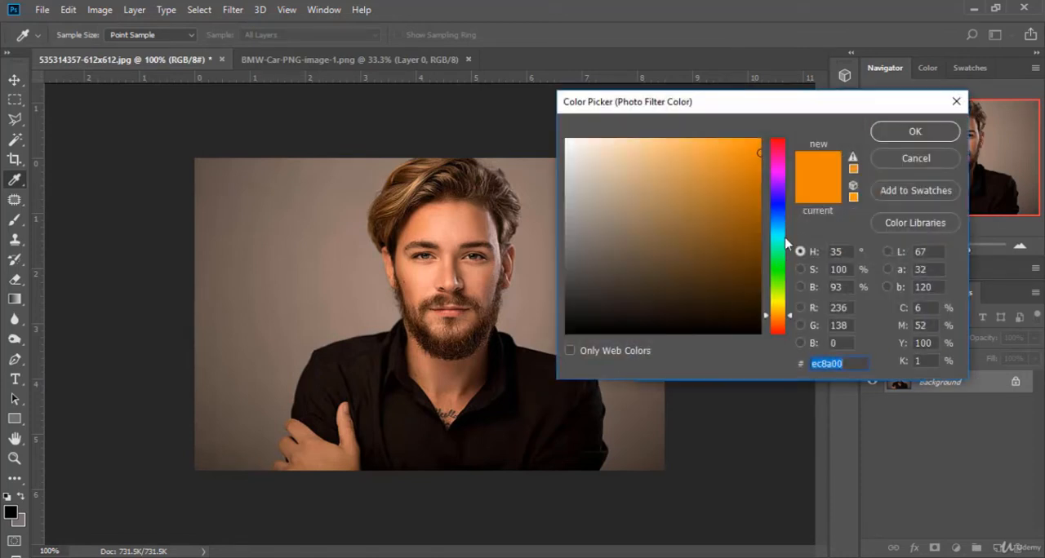
left_click(890, 160)
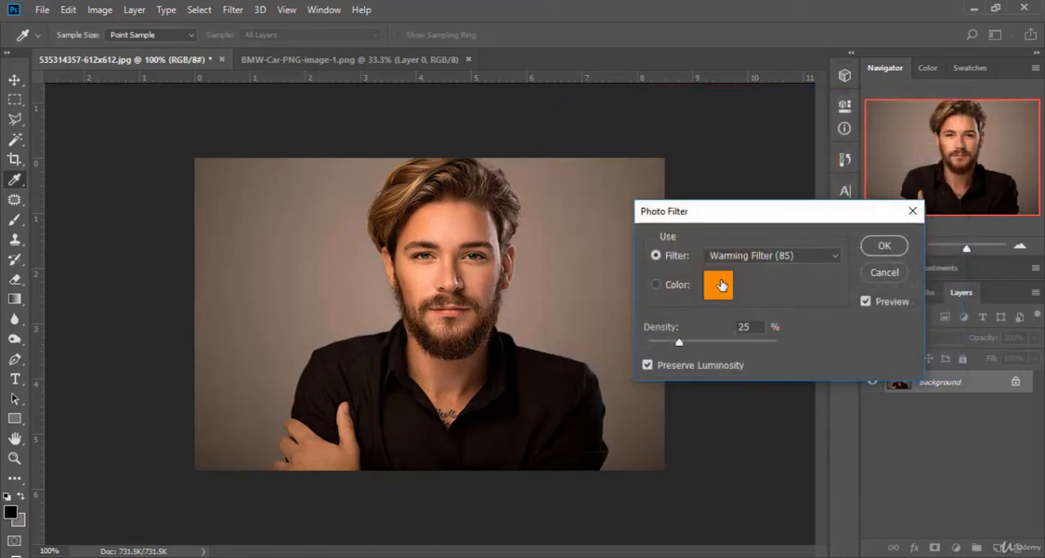
left_click(727, 286)
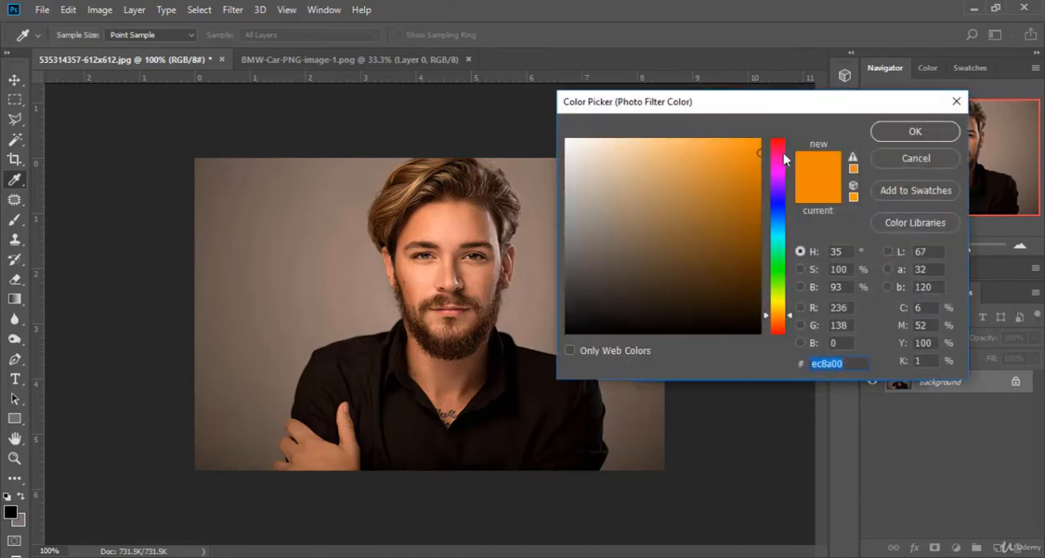
left_click(779, 173)
left_click(746, 152)
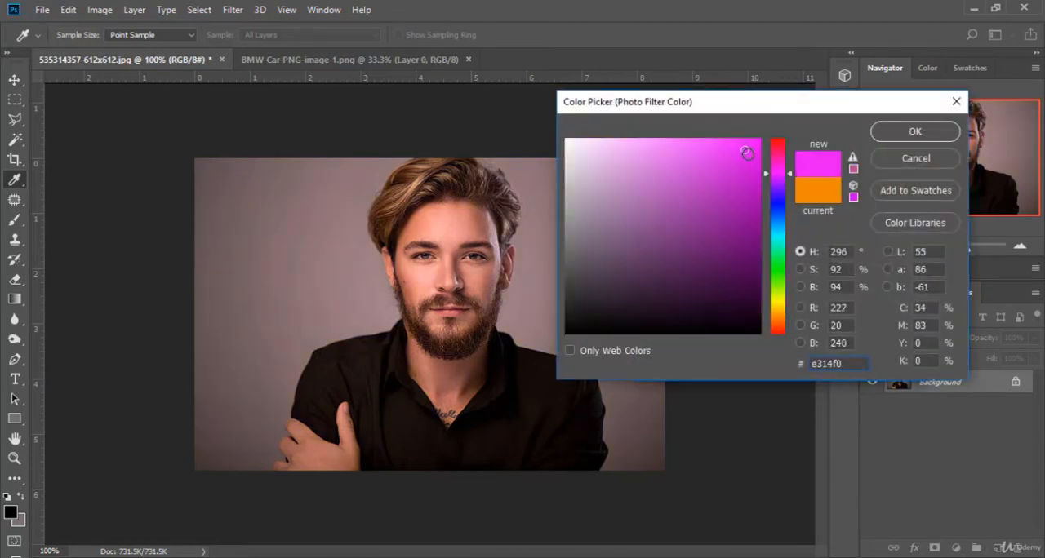
left_click(911, 133)
left_click_drag(680, 340, 766, 342)
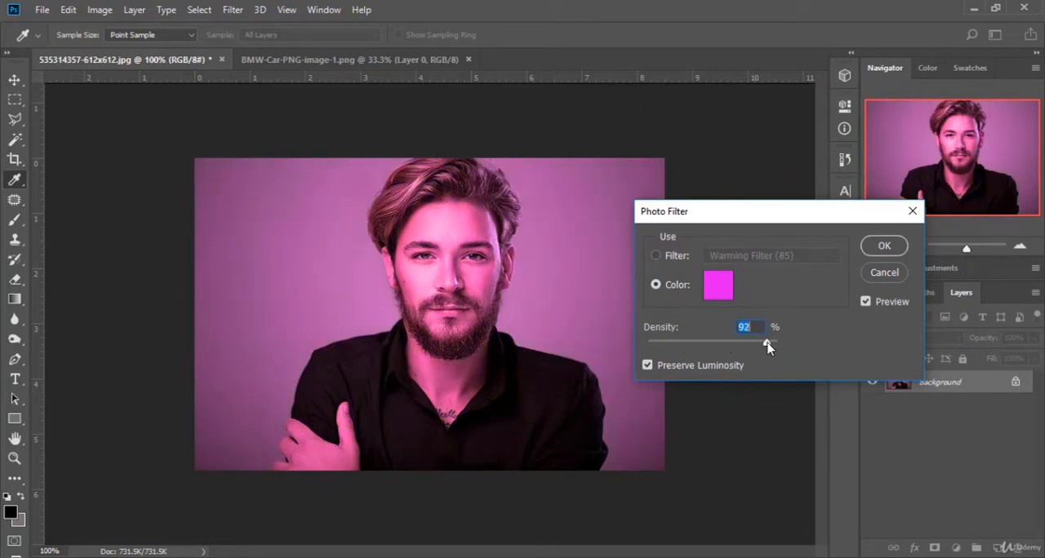
Step: Try other Photo Filter hues, settle on light blue #14c9f0 at 100% Density, and cancel the filter
left_click(722, 287)
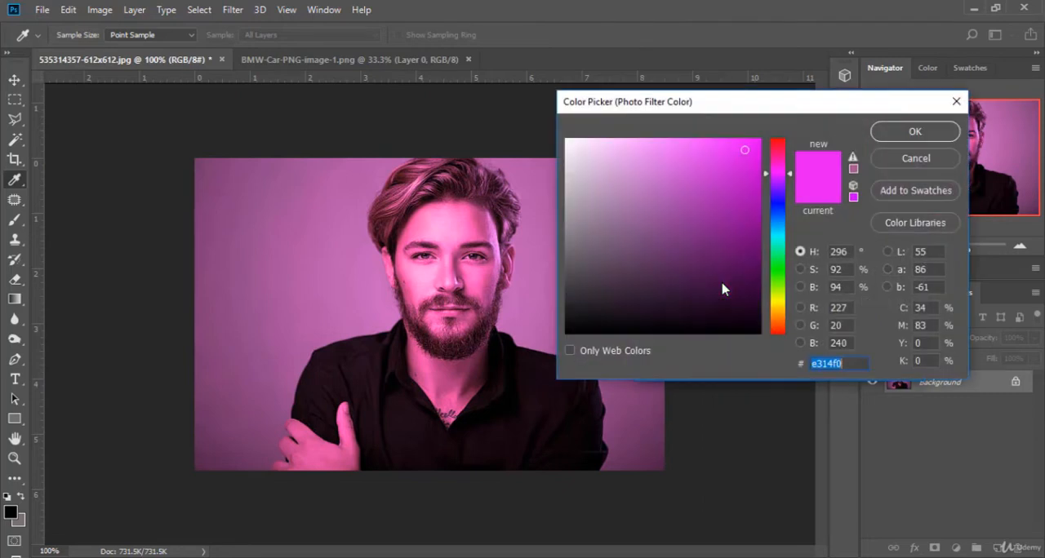
left_click(778, 218)
left_click(783, 260)
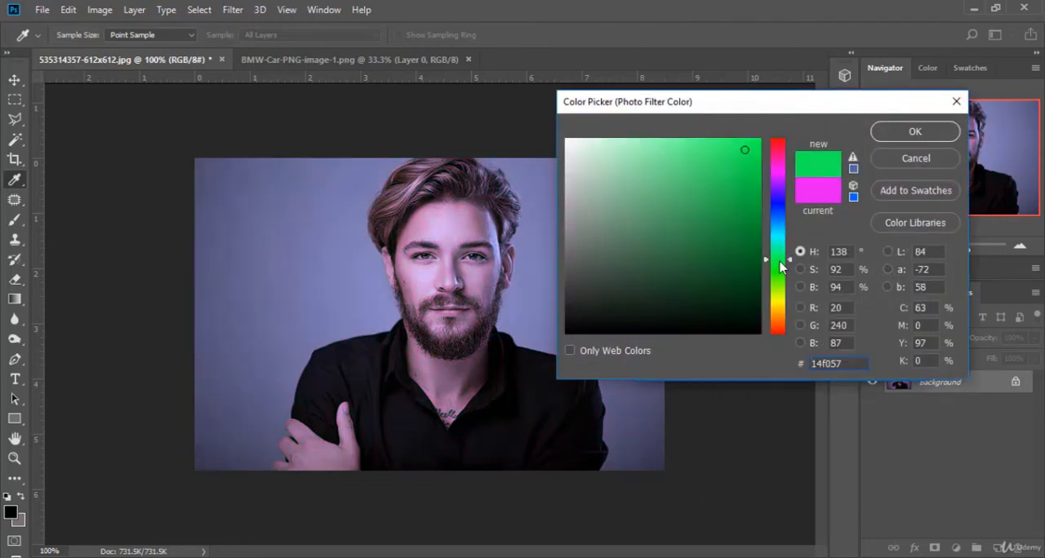
left_click(783, 293)
left_click(780, 235)
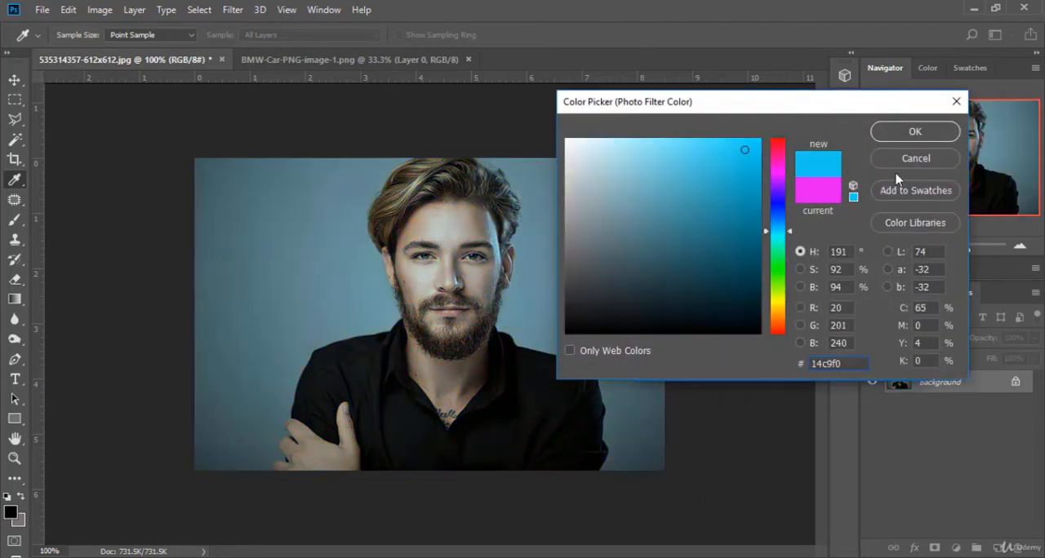
left_click(915, 132)
left_click_drag(766, 343, 805, 351)
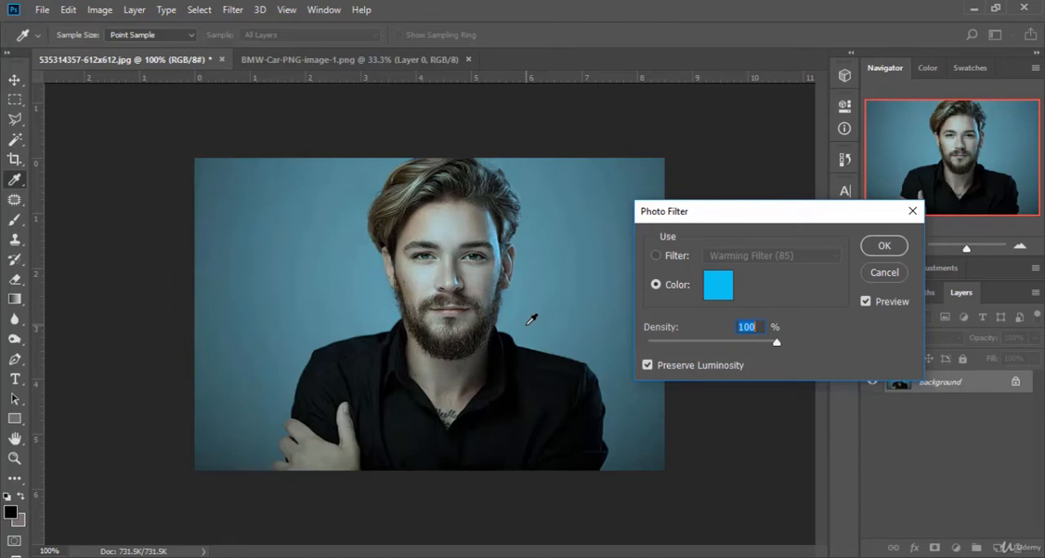
left_click(887, 275)
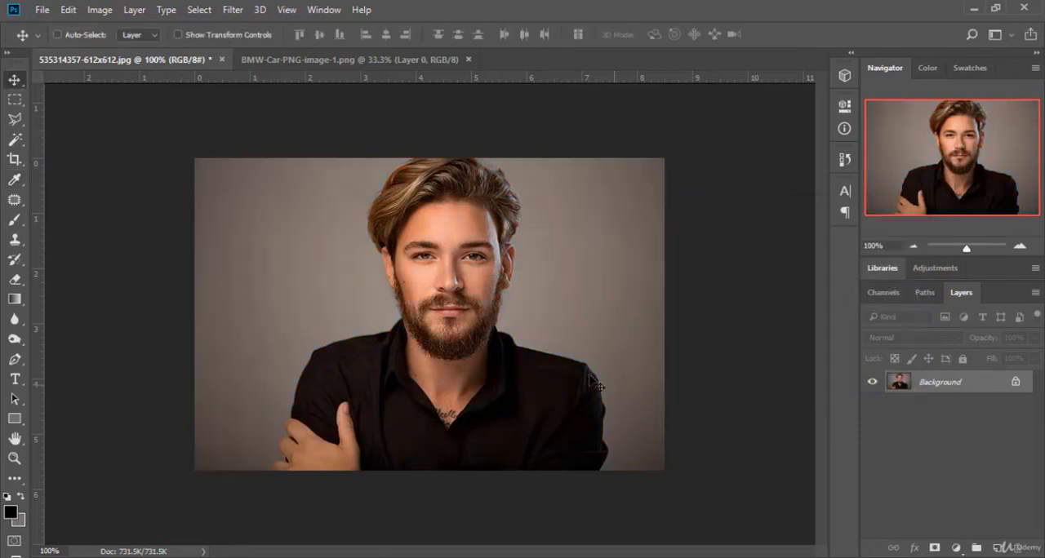
Step: Try lowering Red to +77% in the Channel Mixer's Red output channel on the portrait, and cancel the adjustment
left_click(99, 9)
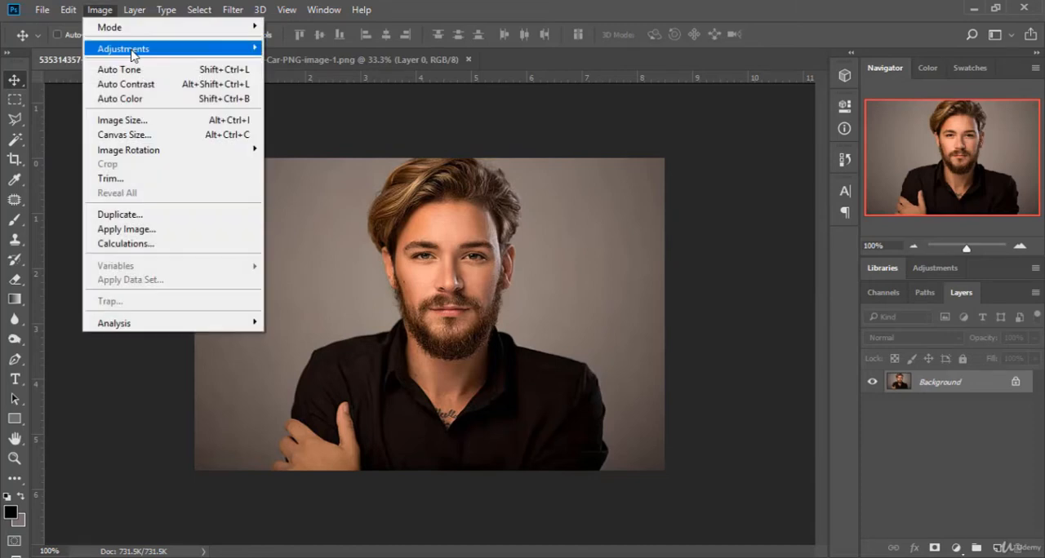
mouse_move(133, 50)
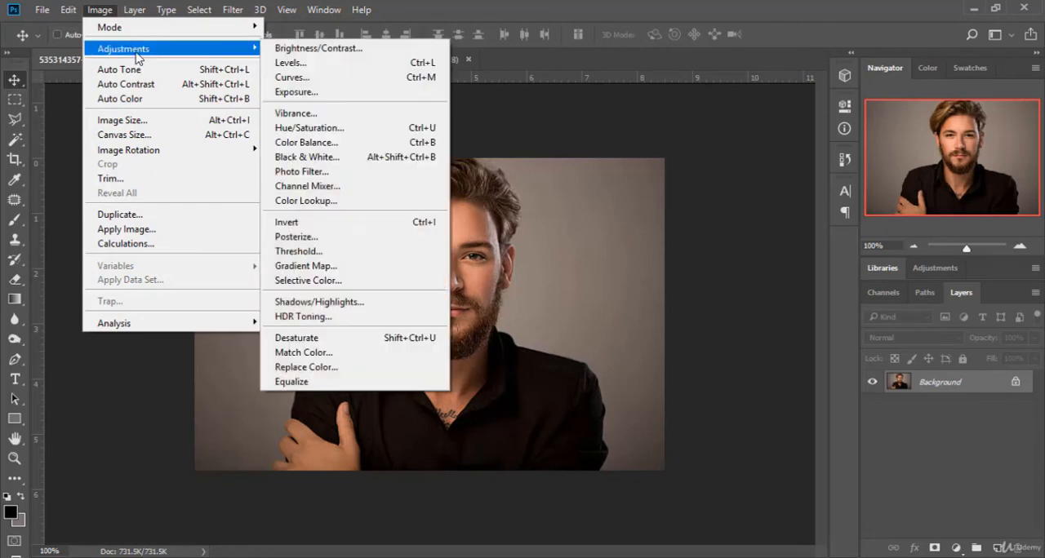
left_click(351, 188)
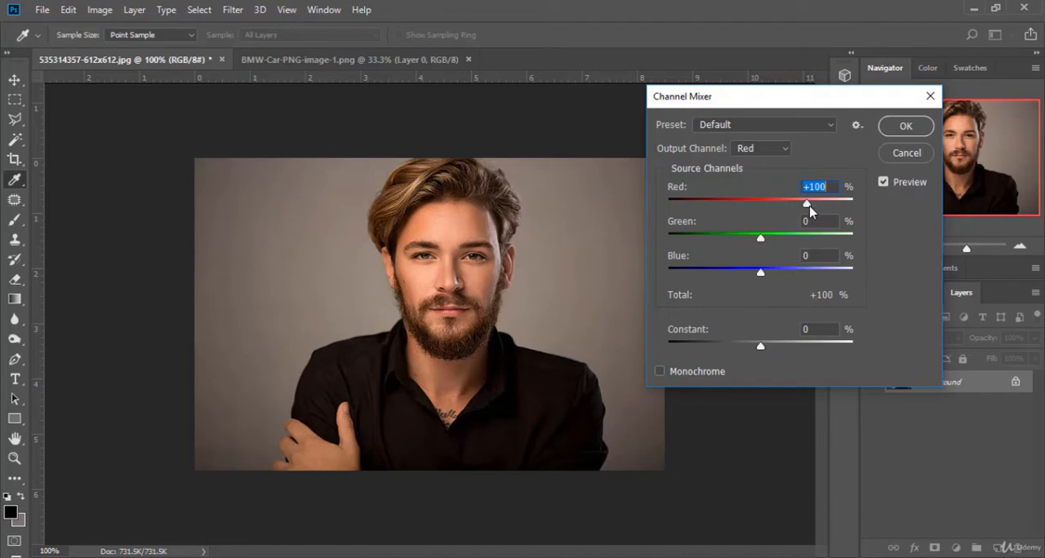
mouse_move(809, 206)
left_mouse_down()
mouse_move(772, 205)
mouse_move(804, 207)
left_mouse_up()
left_click_drag(808, 205, 798, 226)
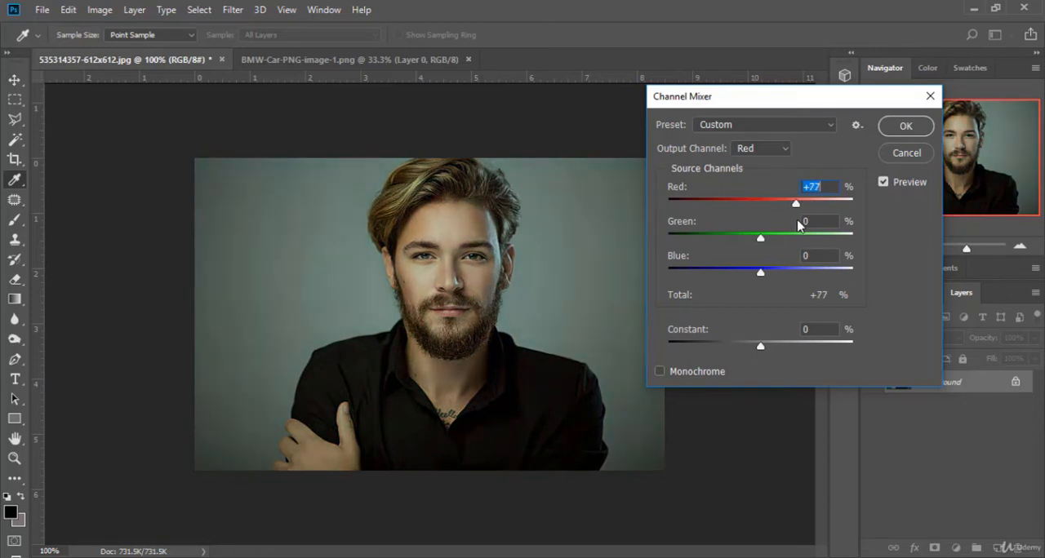
left_click(898, 155)
key("v")
Step: Try the EdgyAmber.3DL, Fuji F125 Kodak 2395 (by Adobe).cube and Moonlight.3DL looks on the portrait with Color Lookup
left_click(99, 9)
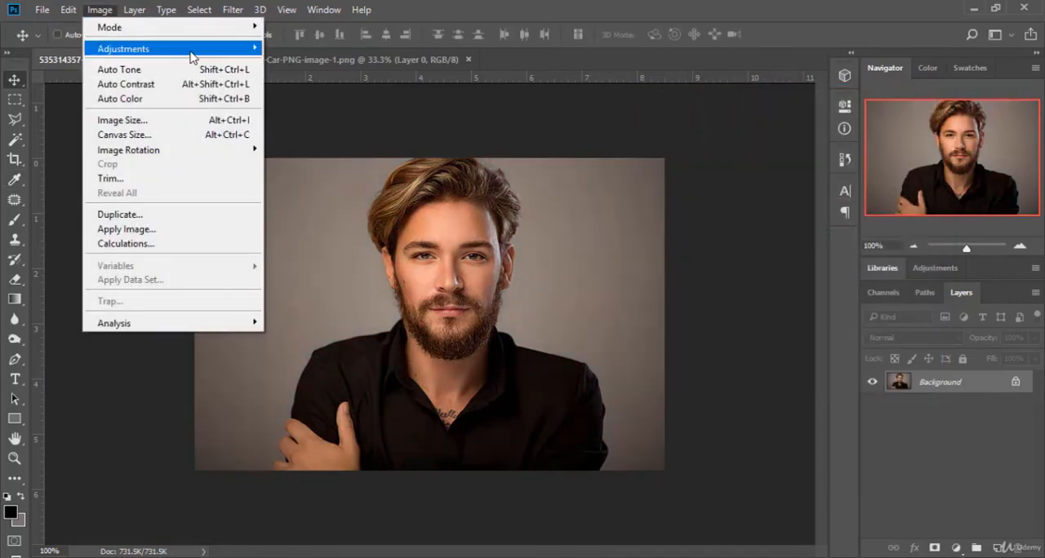
mouse_move(191, 50)
left_click(329, 201)
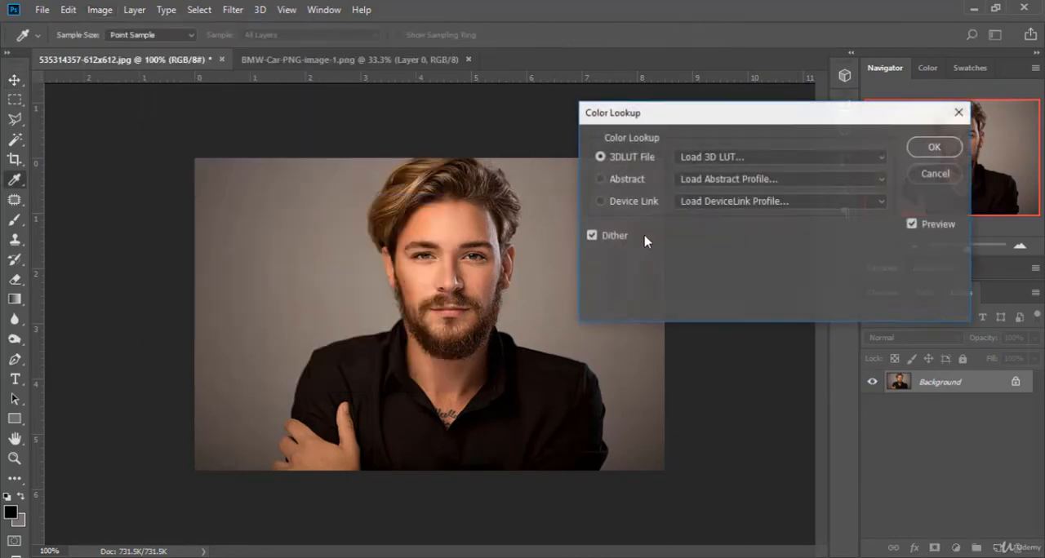
left_click(823, 164)
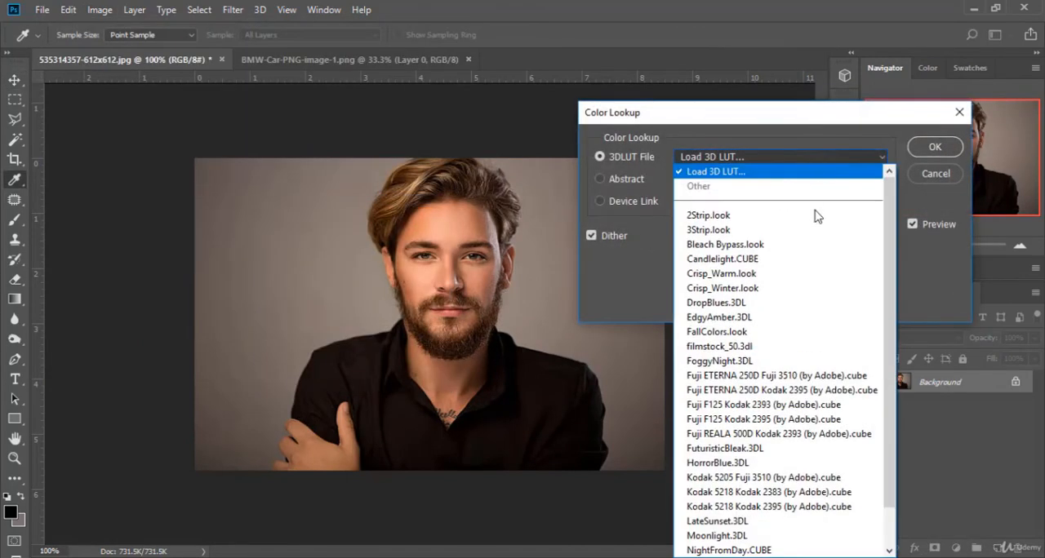
left_click(785, 316)
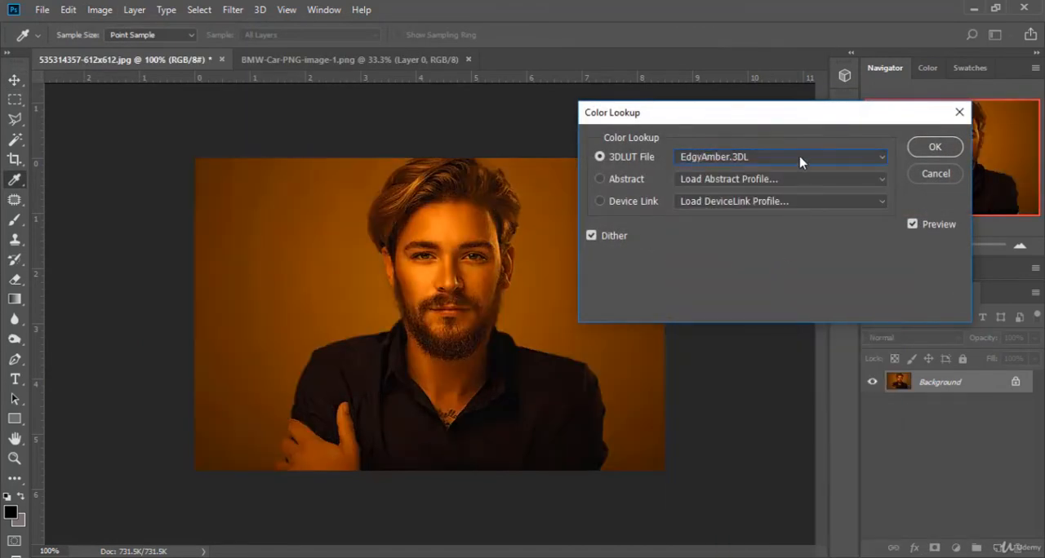
left_click(800, 157)
left_click(775, 285)
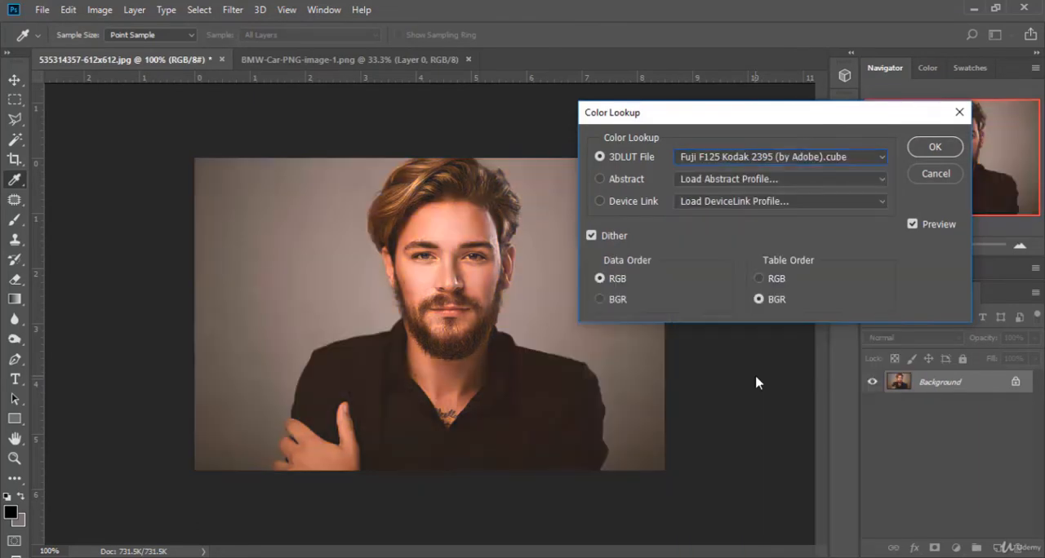
left_click(820, 161)
left_click(755, 488)
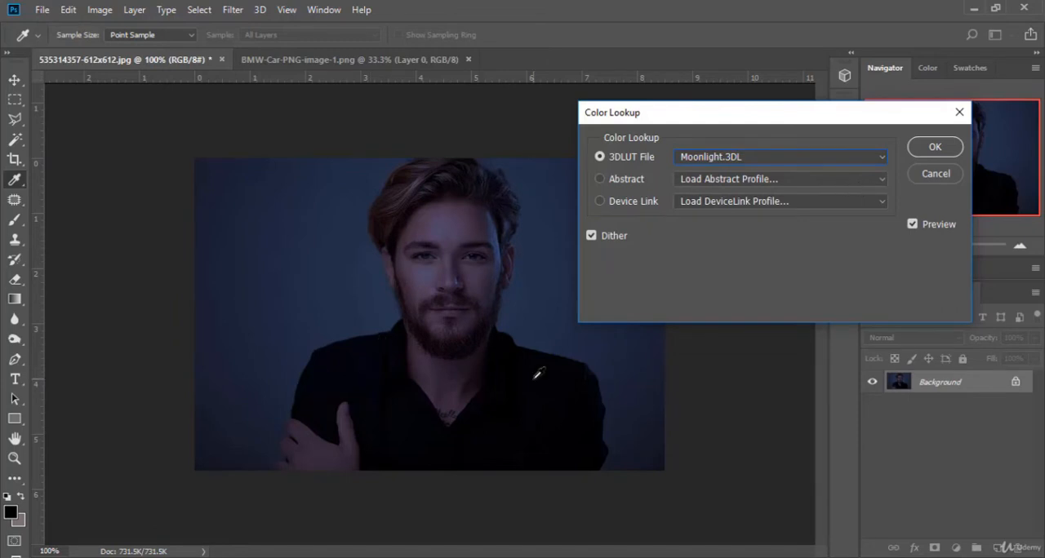
Step: Switch the 3D LUT to Soft_Warming.look and return to Fuji F125 Kodak 2395 (by Adobe).cube
left_click(727, 158)
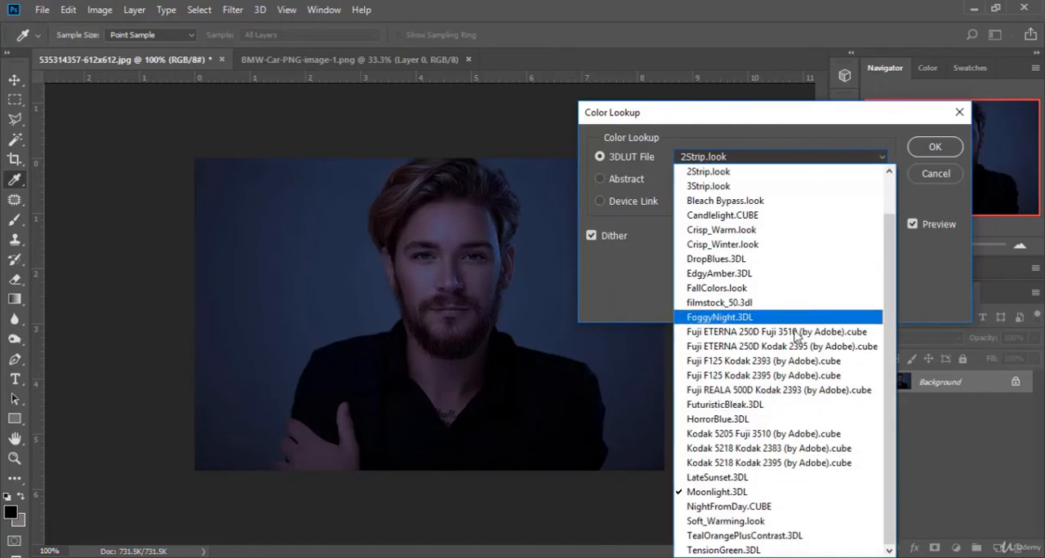
left_click(785, 523)
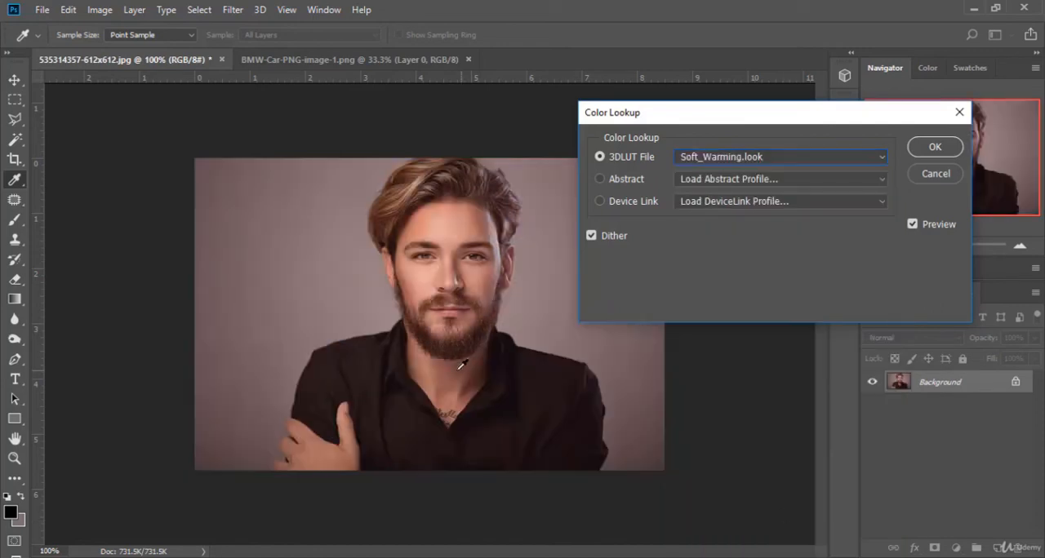
left_click(804, 158)
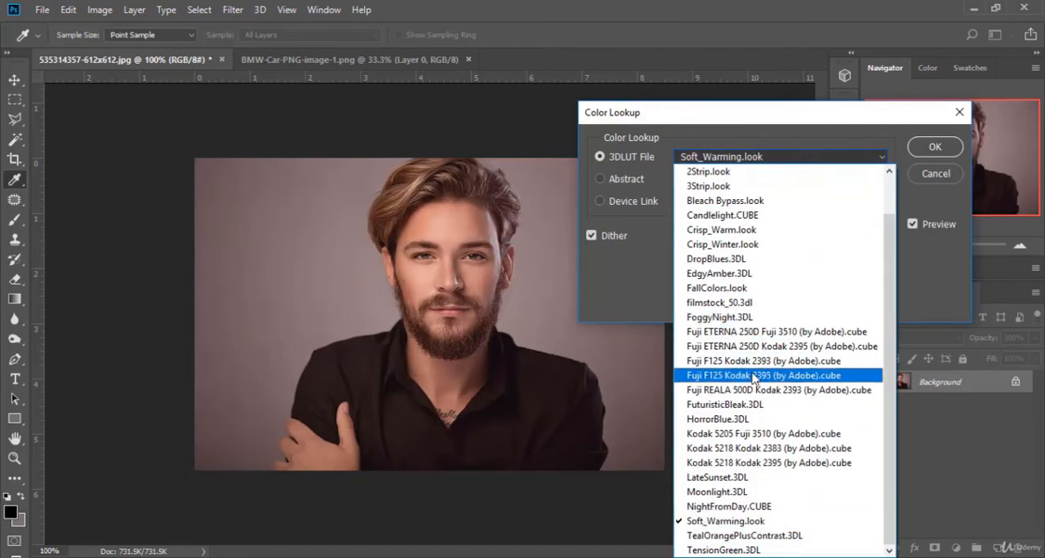
left_click(753, 376)
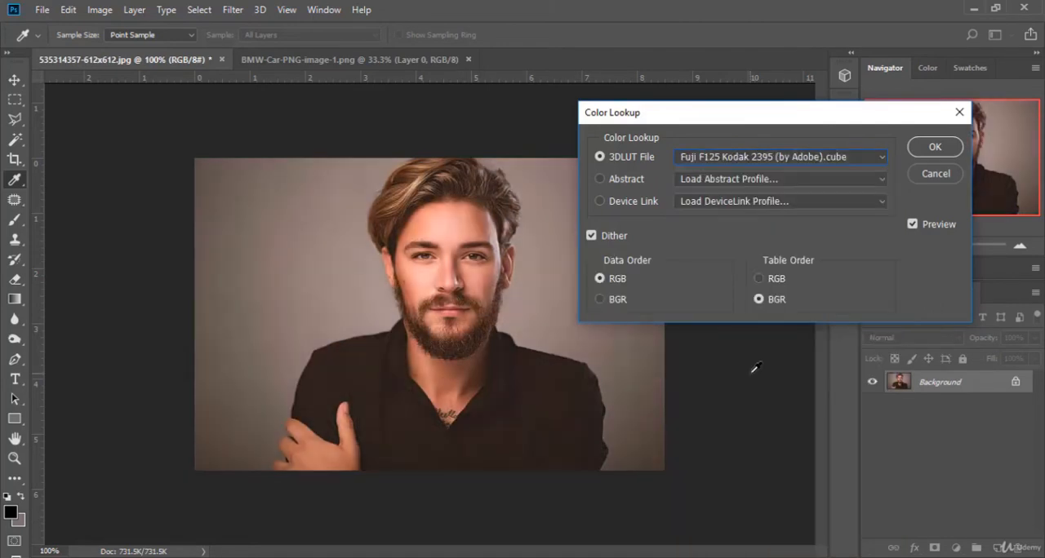
Step: Examine the Abstract, Device Link and 3D LUT choices, and dismiss the file selection for an abstract profile
left_click(774, 179)
left_click(777, 177)
left_click(772, 202)
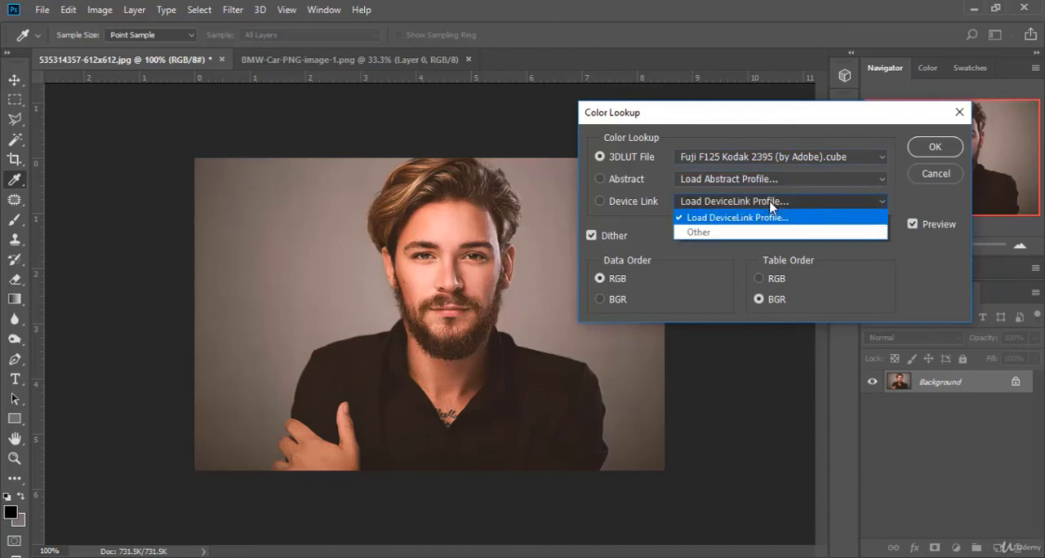
left_click(769, 205)
left_click(785, 157)
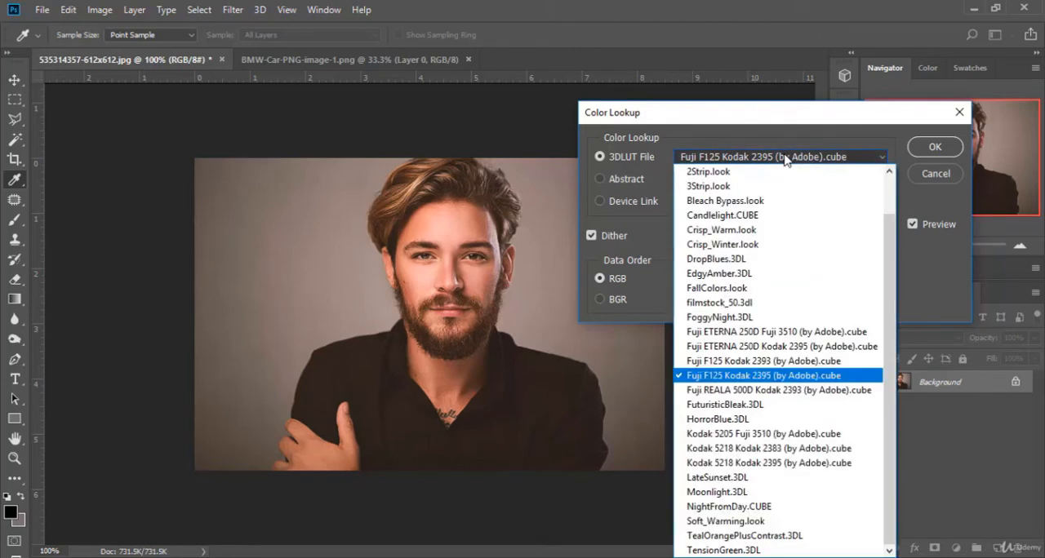
left_click(665, 137)
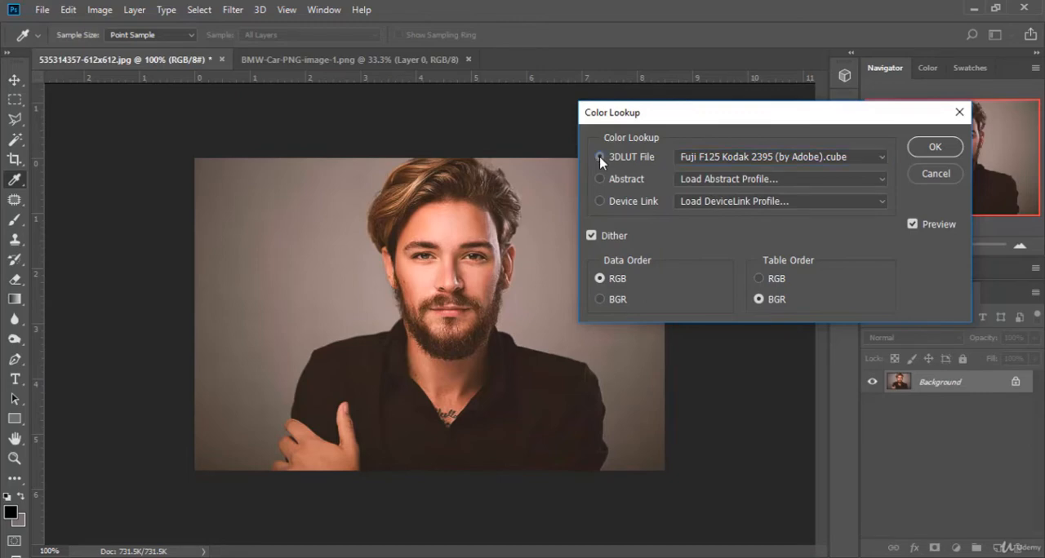
left_click(601, 180)
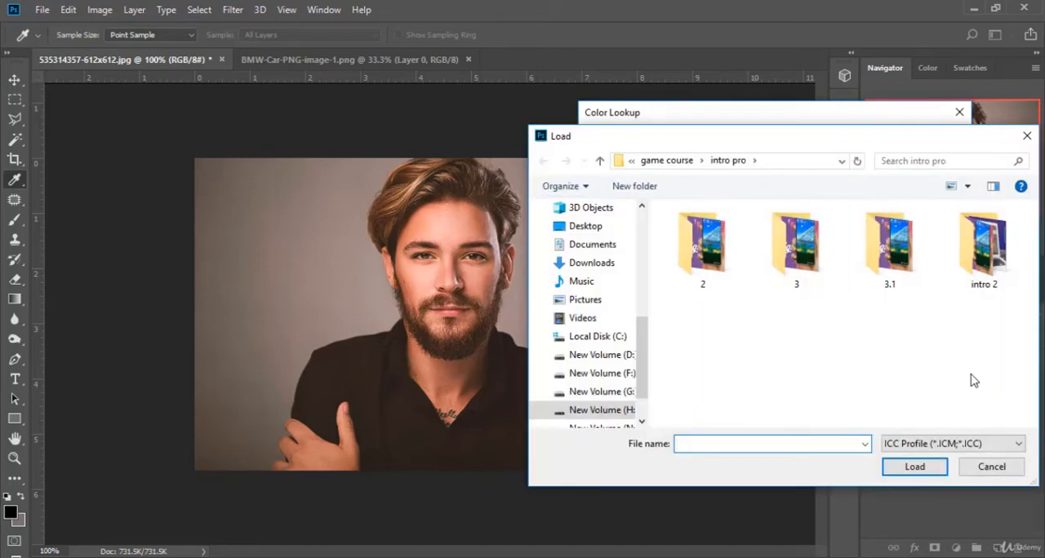
left_click(992, 466)
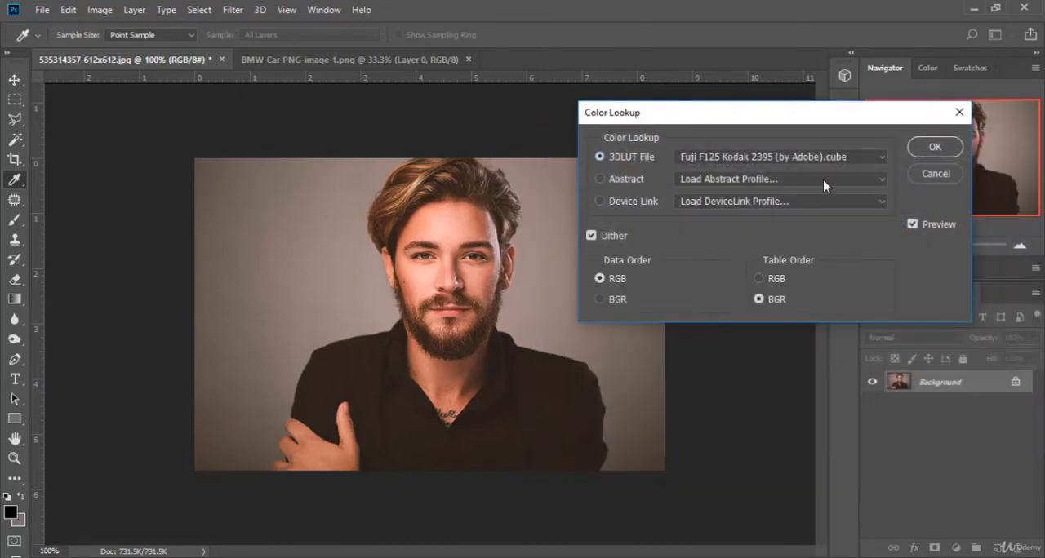
Step: Try the 3Strip.look, FoggyNight.3DL and Kodak 5218 Kodak 2383 (by Adobe).cube looks, and cancel Color Lookup
left_click(845, 158)
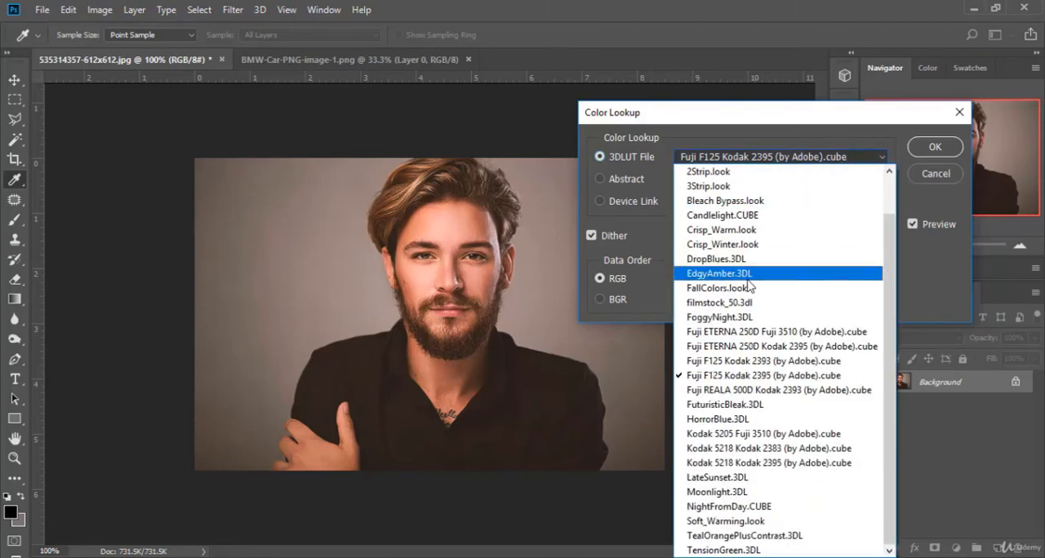
scroll(747, 269, "up", 2)
left_click(746, 231)
left_click(782, 159)
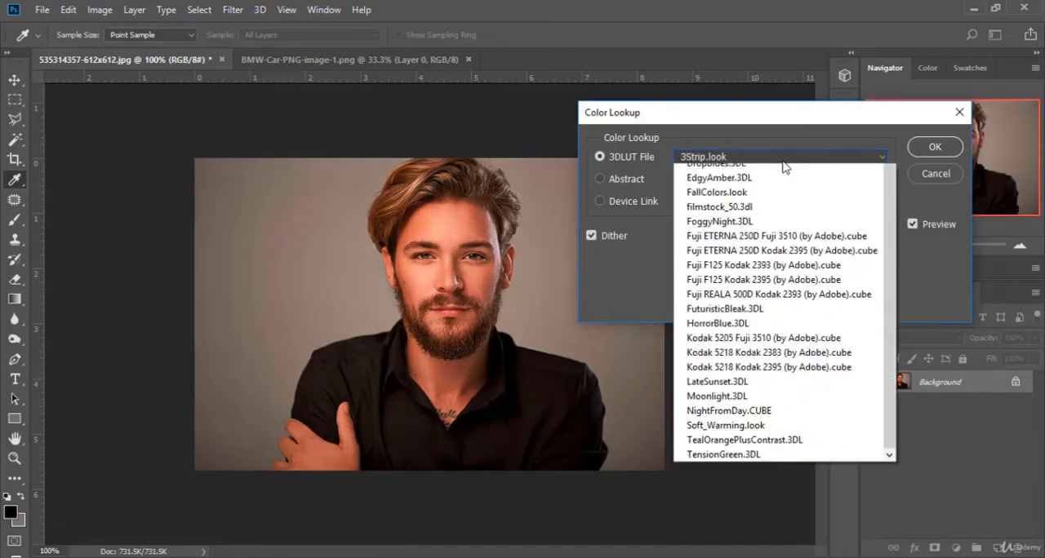
left_click(670, 248)
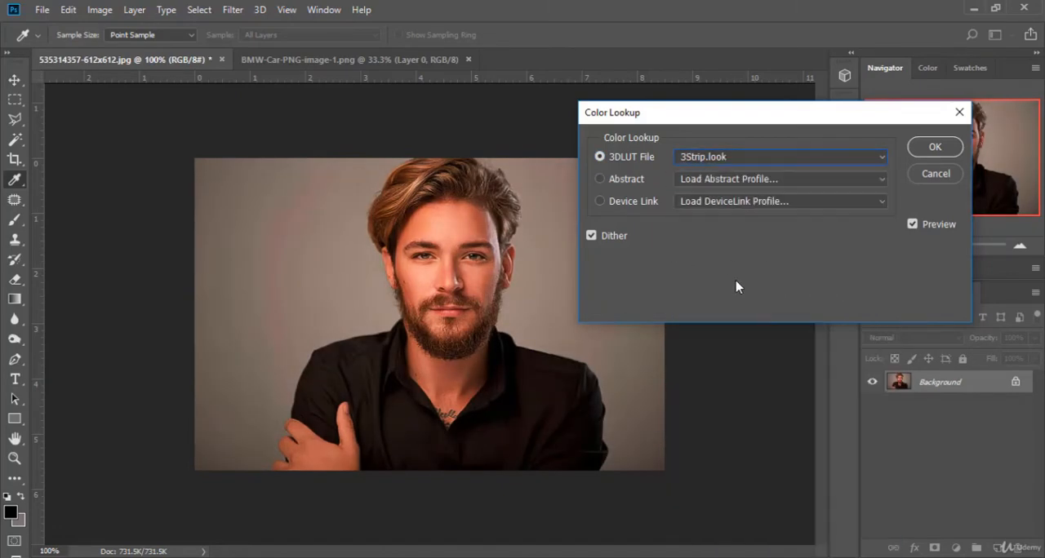
left_click(757, 160)
left_click(725, 321)
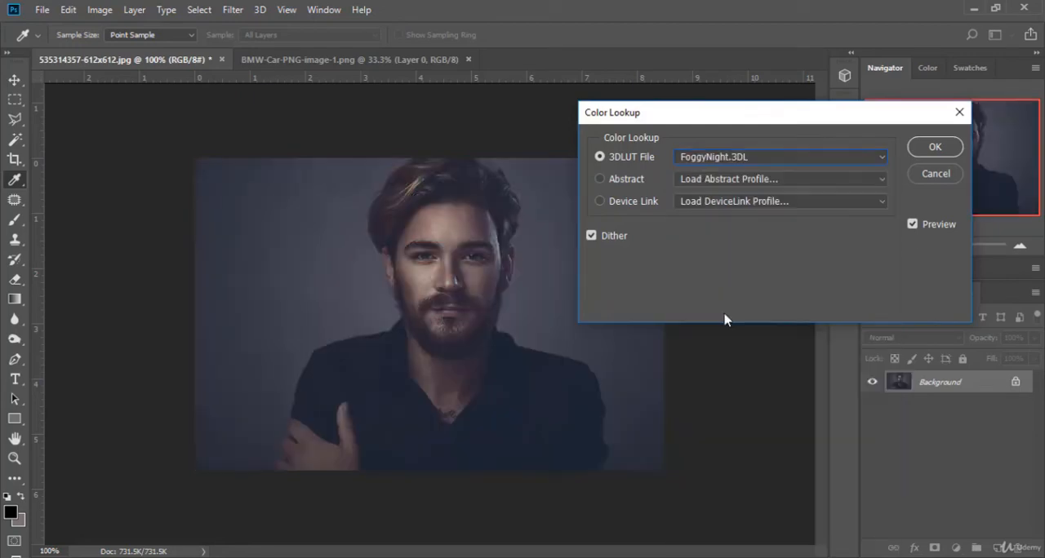
left_click(782, 160)
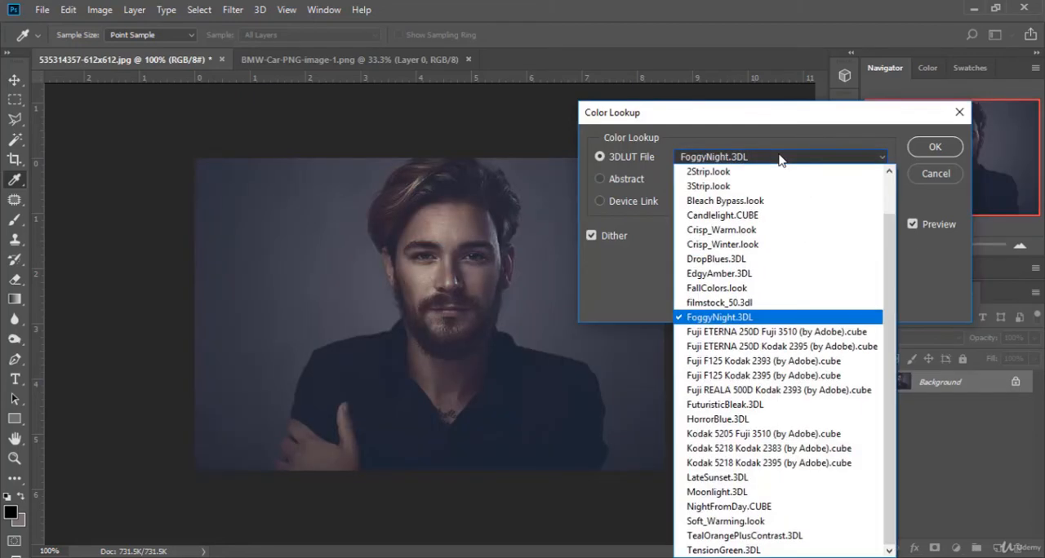
left_click(771, 445)
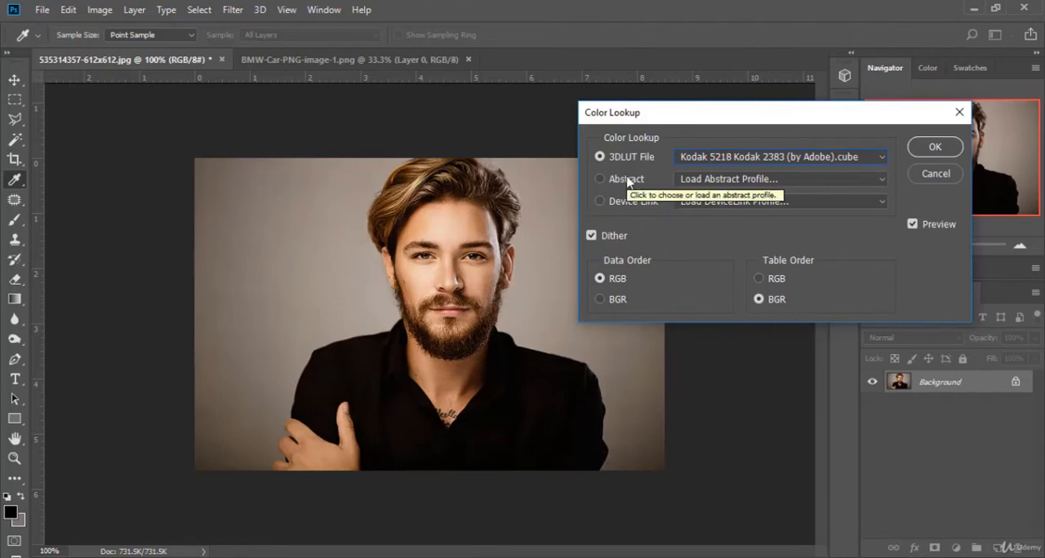
left_click(935, 173)
Step: Reopen Color Lookup on the portrait, look through the available 3D LUT files, and cancel the adjustment
left_click(100, 9)
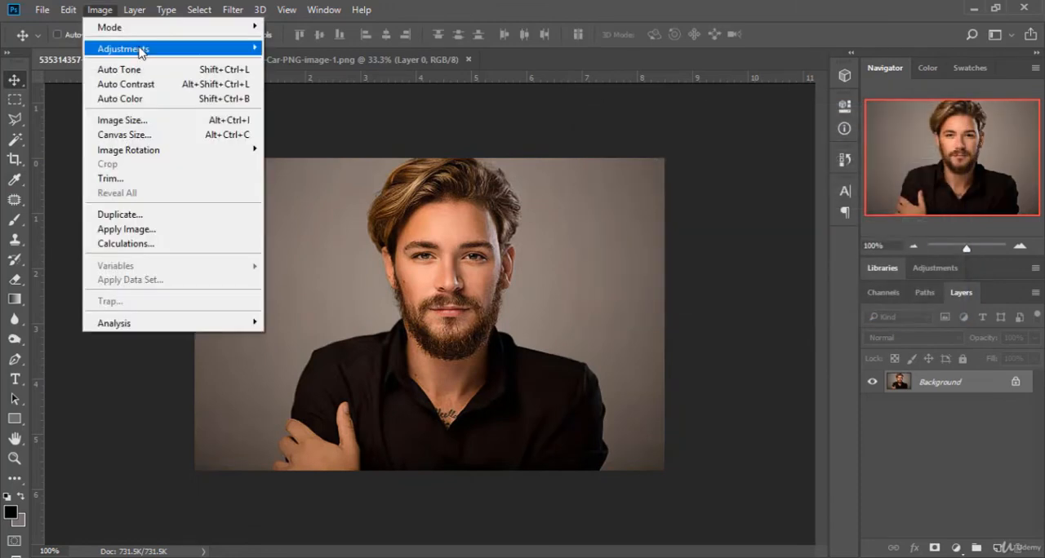
mouse_move(141, 51)
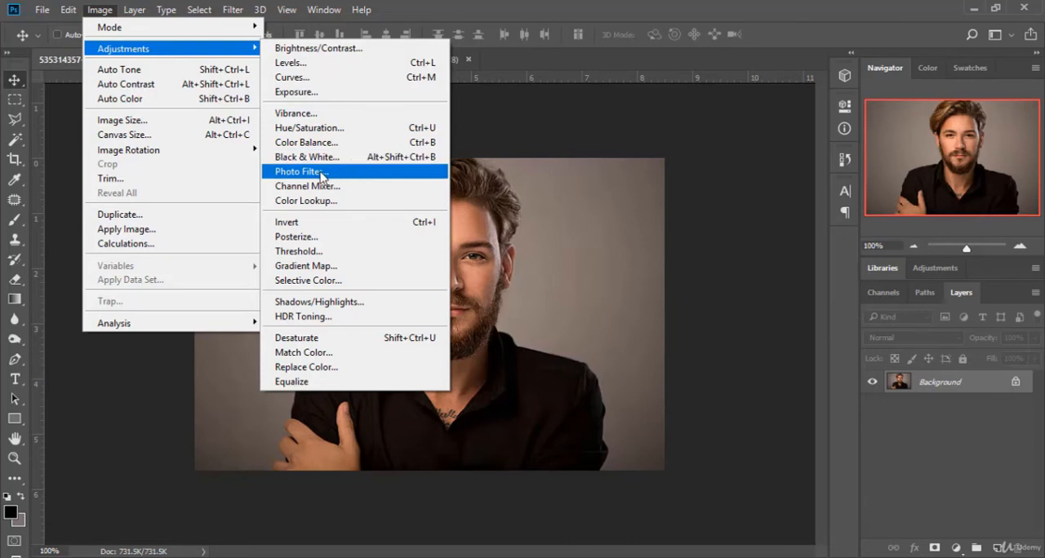
left_click(306, 200)
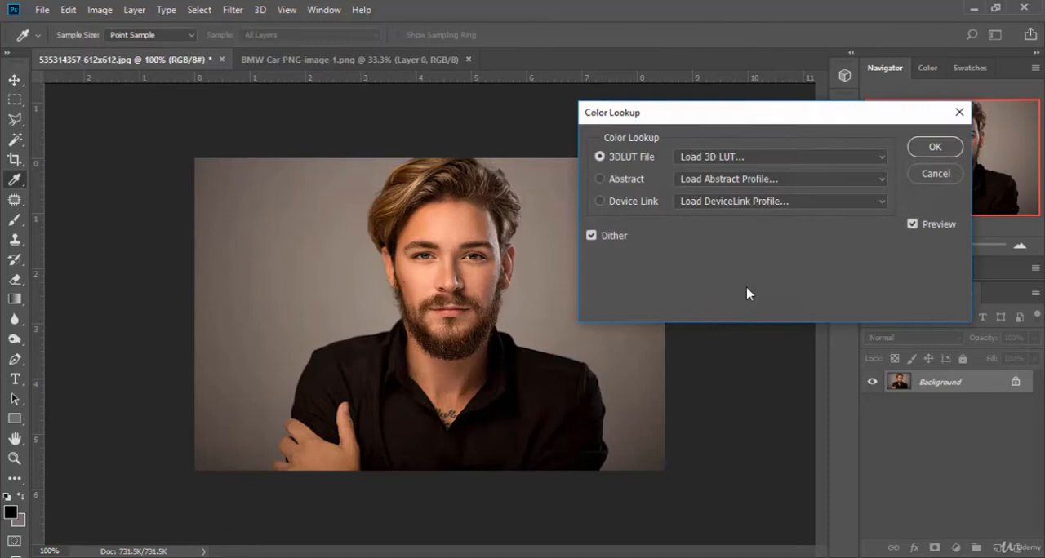
left_click(810, 159)
scroll(780, 409, "down", 1)
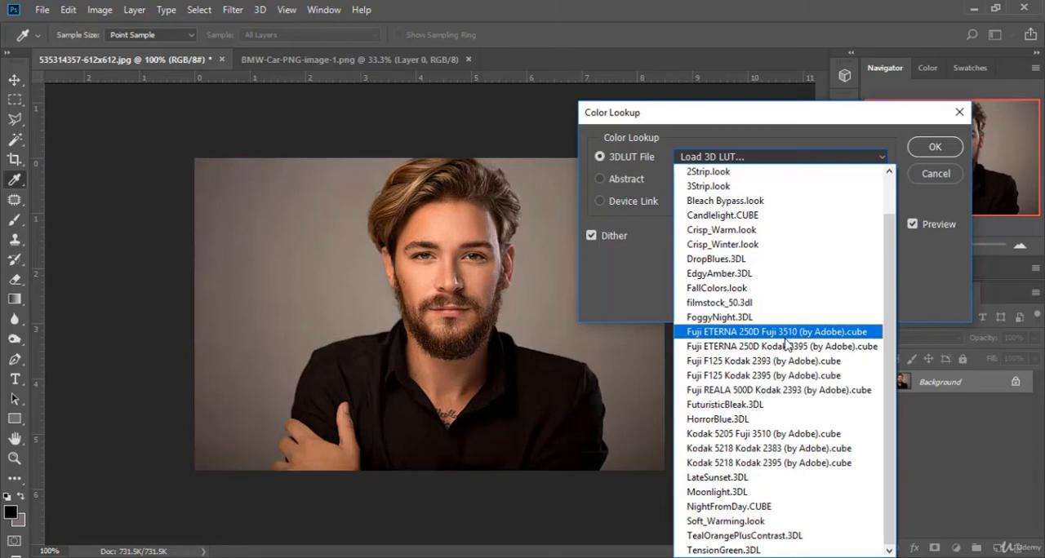
left_click(936, 310)
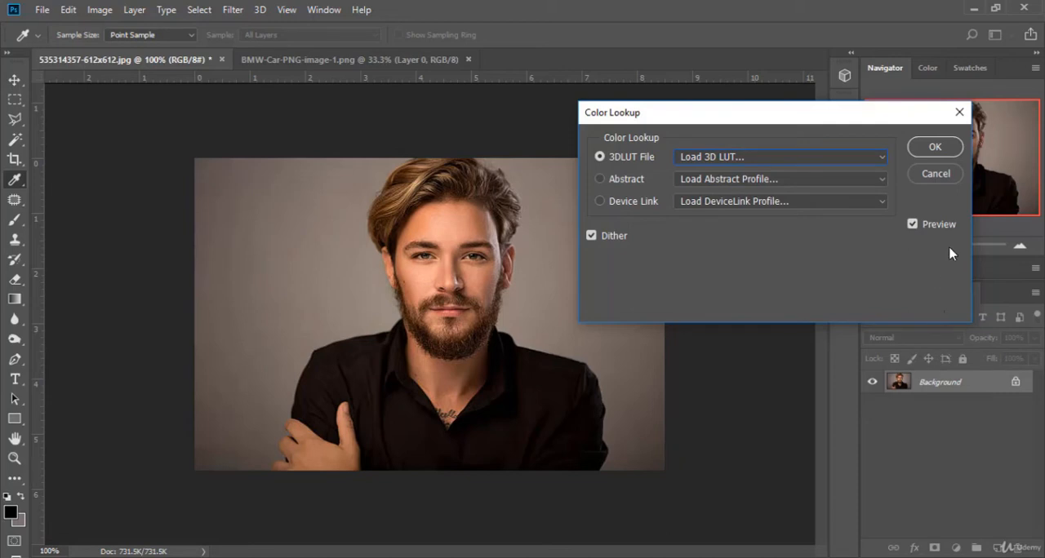
left_click(936, 174)
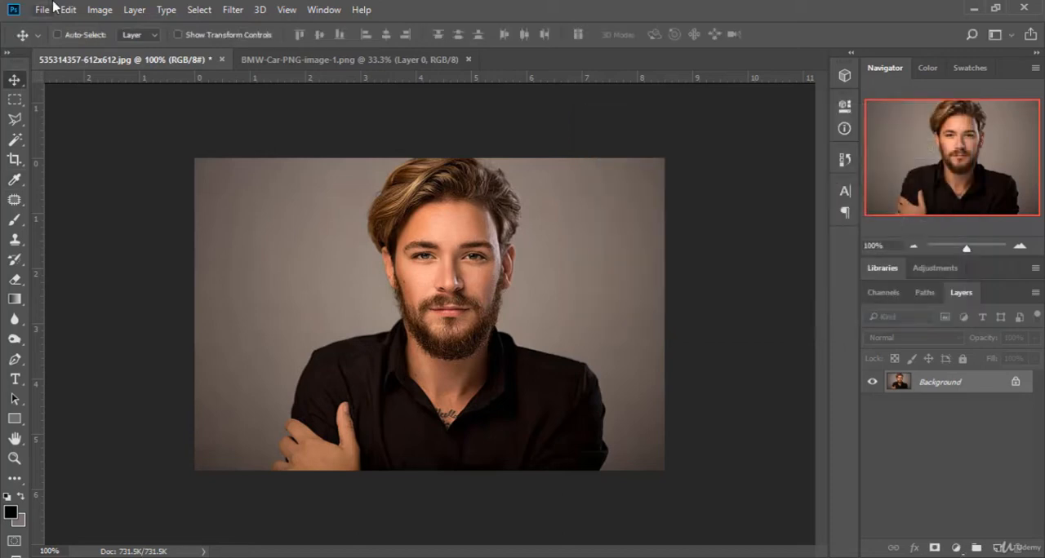
Step: Invert the portrait's colours, and revert to the original image state in the history
left_click(101, 9)
mouse_move(131, 48)
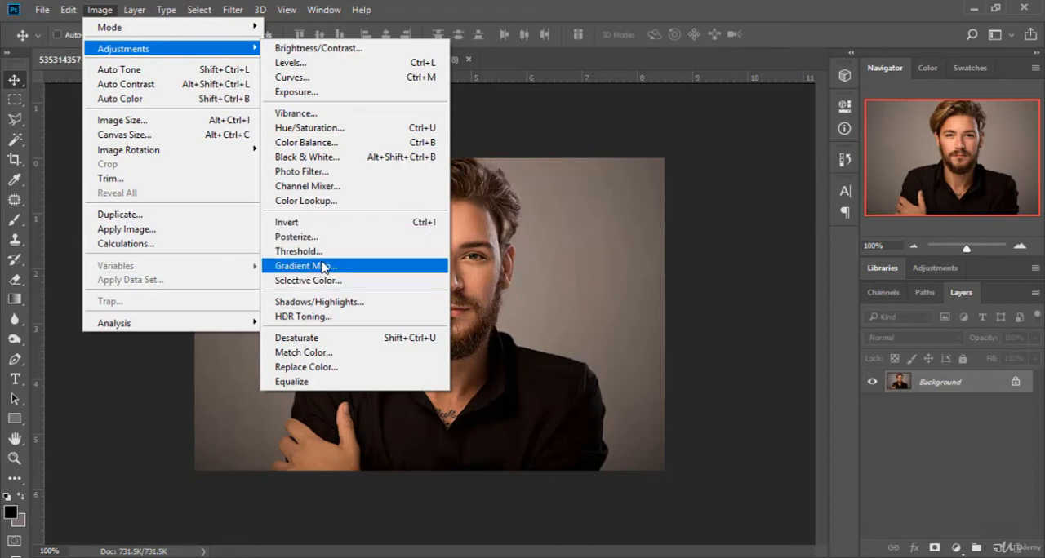
left_click(340, 225)
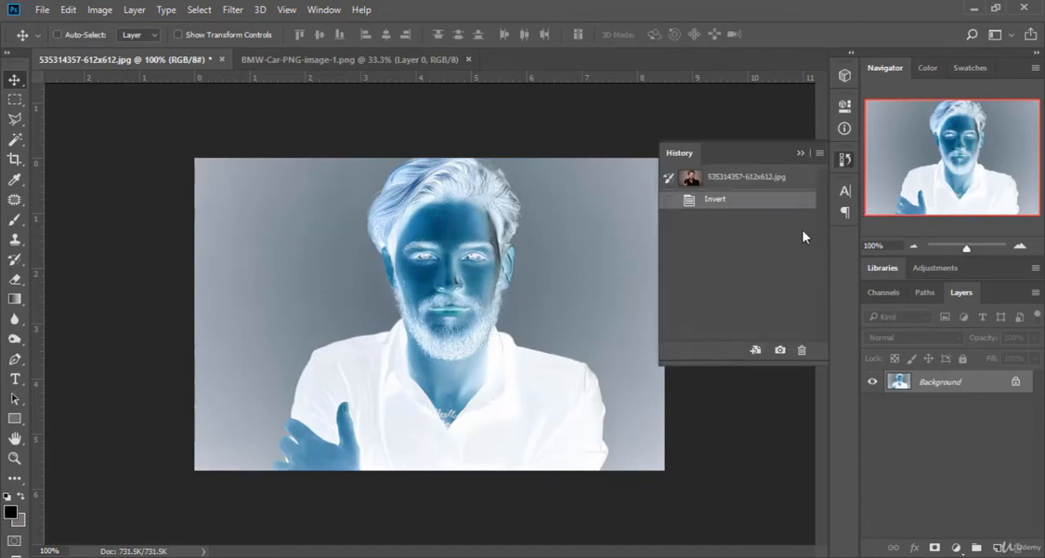
left_click(845, 159)
left_click(759, 185)
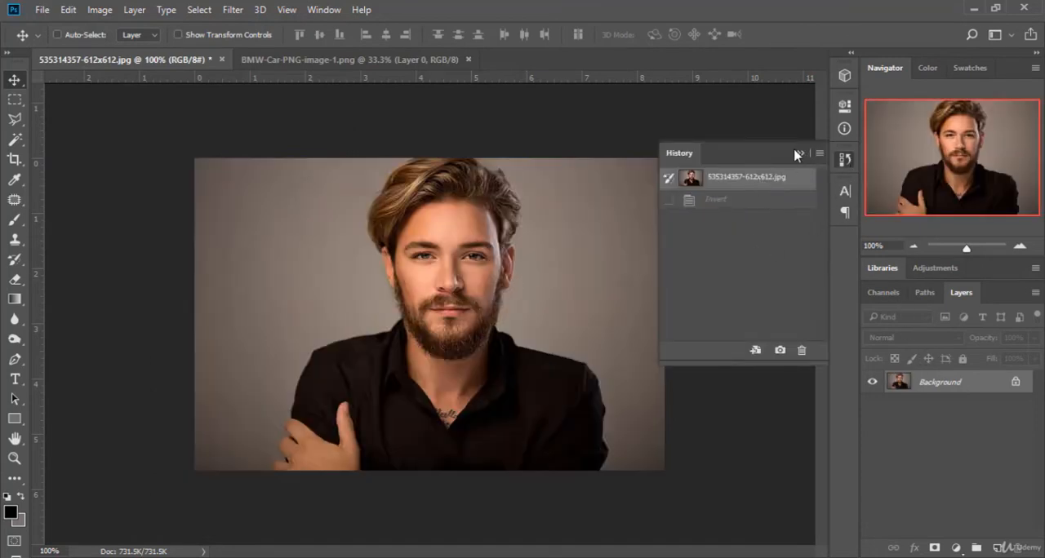
left_click(800, 153)
Step: Start a Gradient Map on the portrait and try presets including Orange, Yellow, Orange; Blue, Red, Yellow; and Violet, Orange
left_click(100, 10)
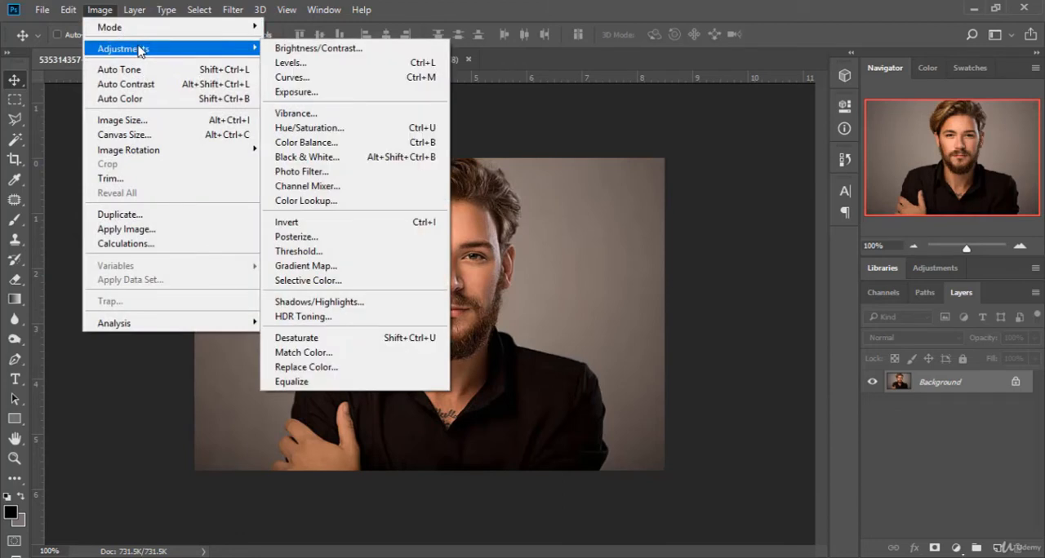
left_click(315, 265)
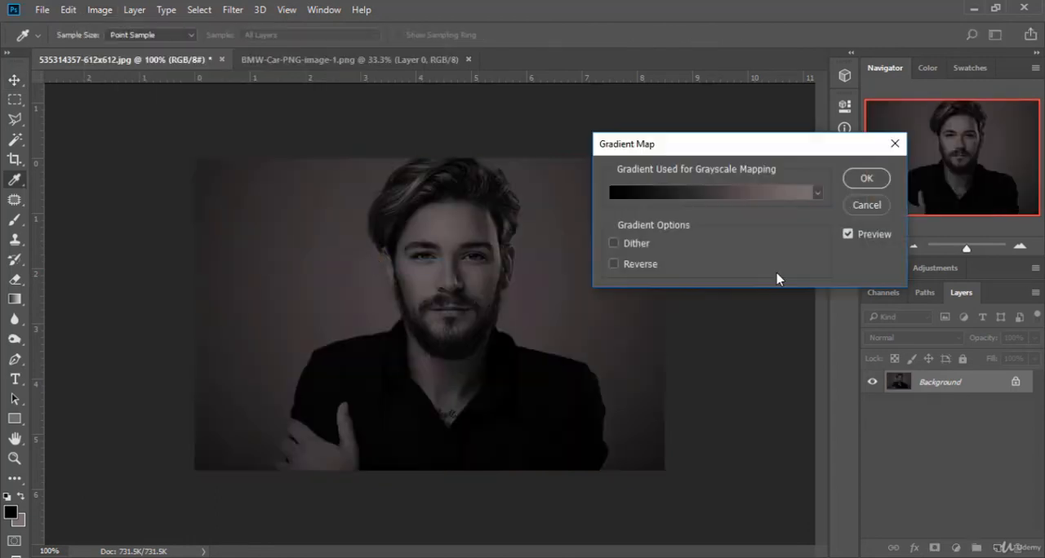
left_click(781, 198)
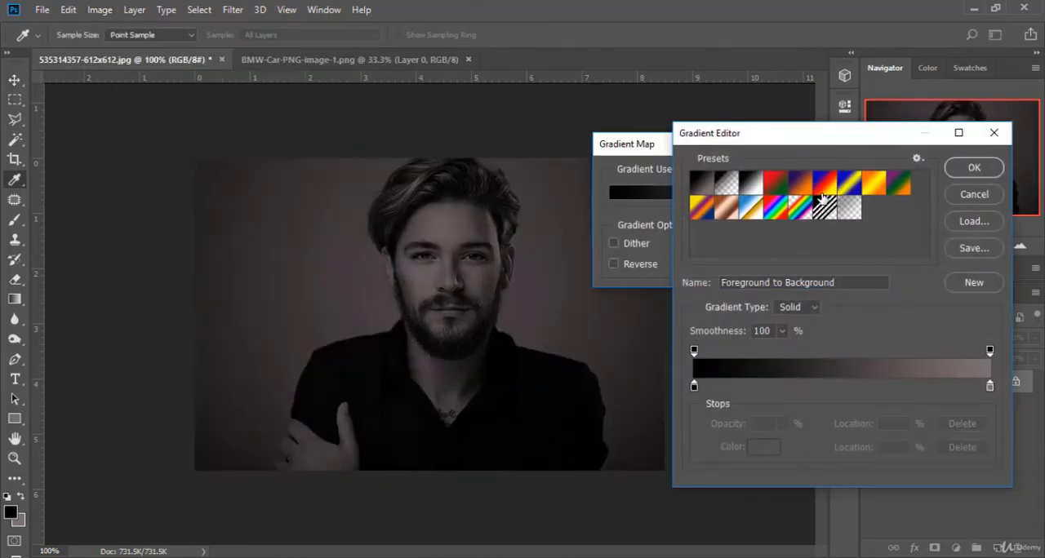
left_click(807, 187)
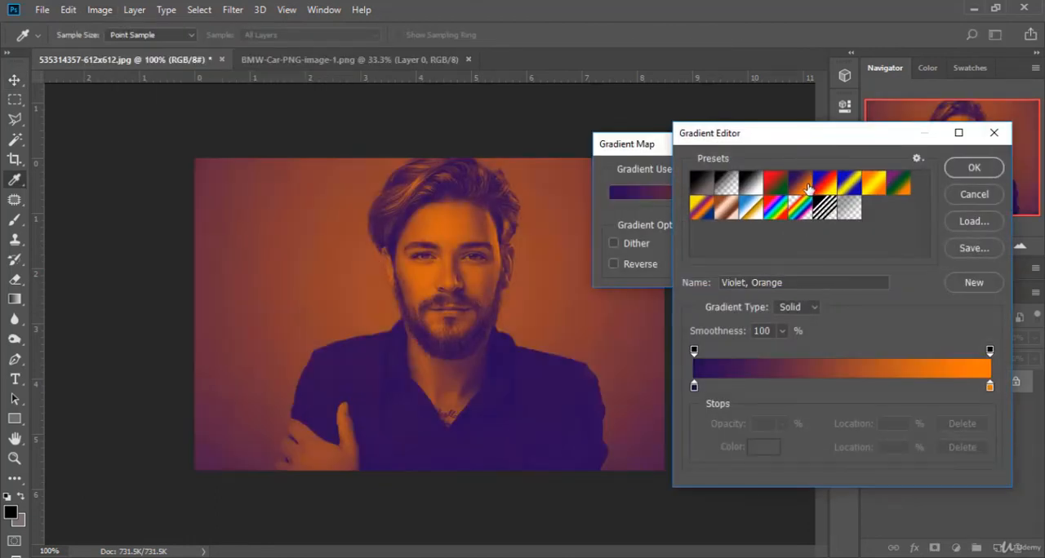
left_click(849, 184)
left_click(874, 183)
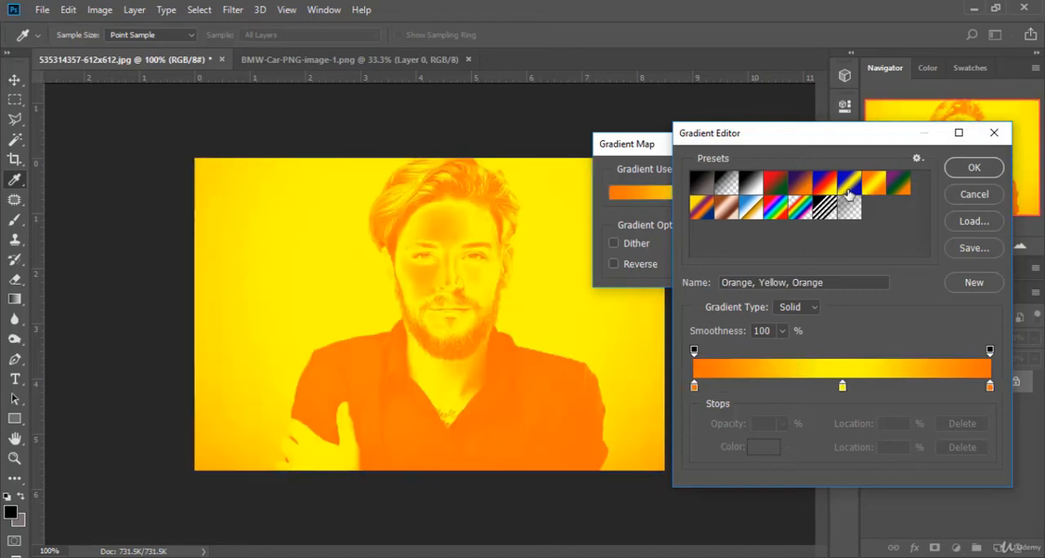
left_click(849, 189)
left_click(825, 188)
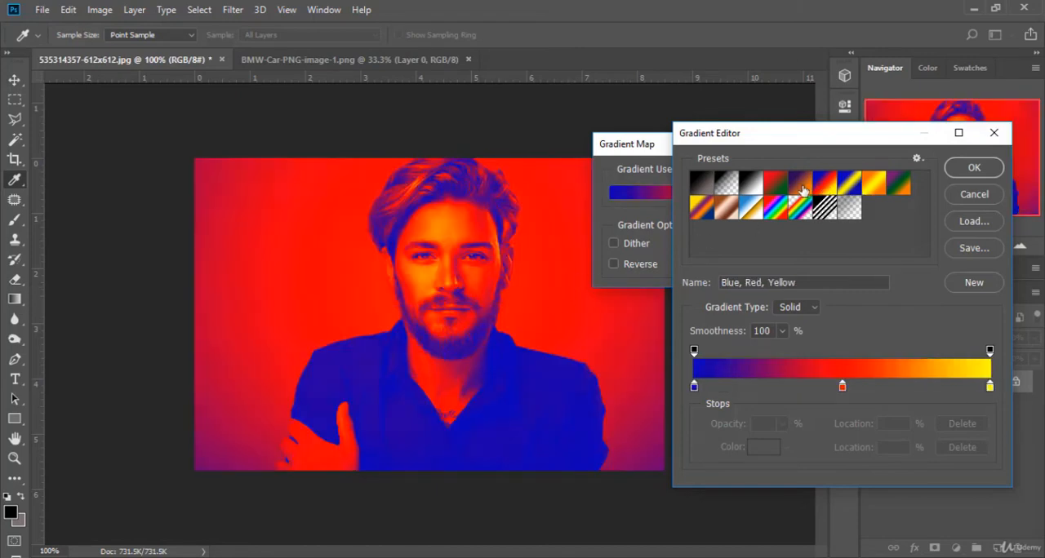
left_click(775, 182)
left_click(805, 181)
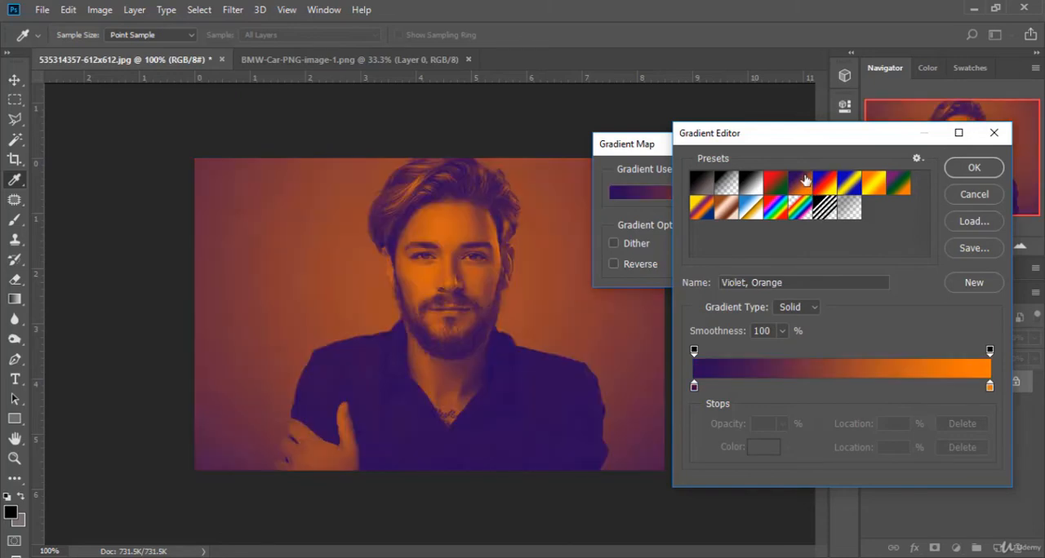
Step: Try #9e77db, #3d820f and #60d80f for the violet stop of the gradient, and cancel both the colour choice and the gradient edit
double_click(694, 389)
left_click(698, 187)
left_click(655, 167)
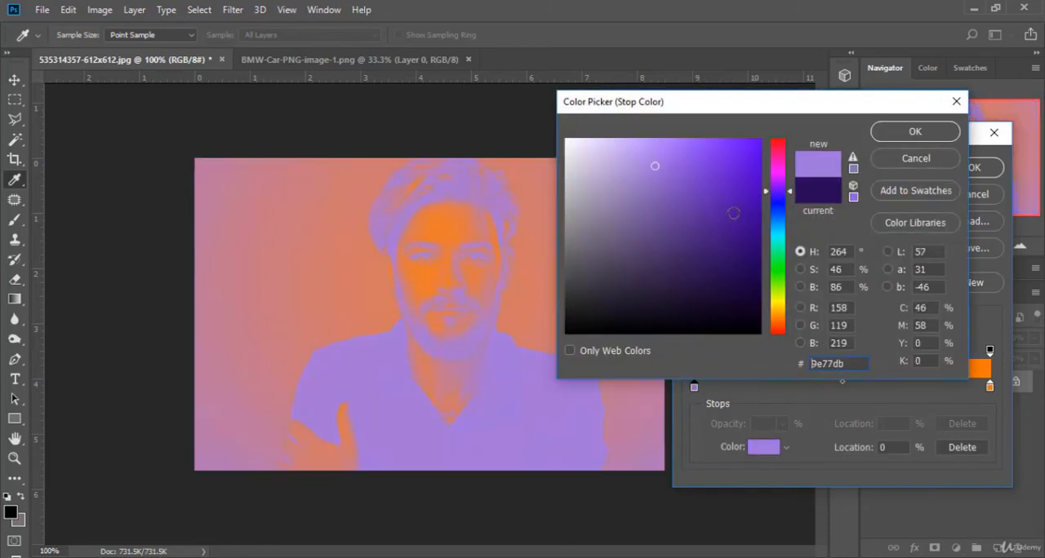
left_click(738, 234)
left_click(778, 214)
left_click(781, 282)
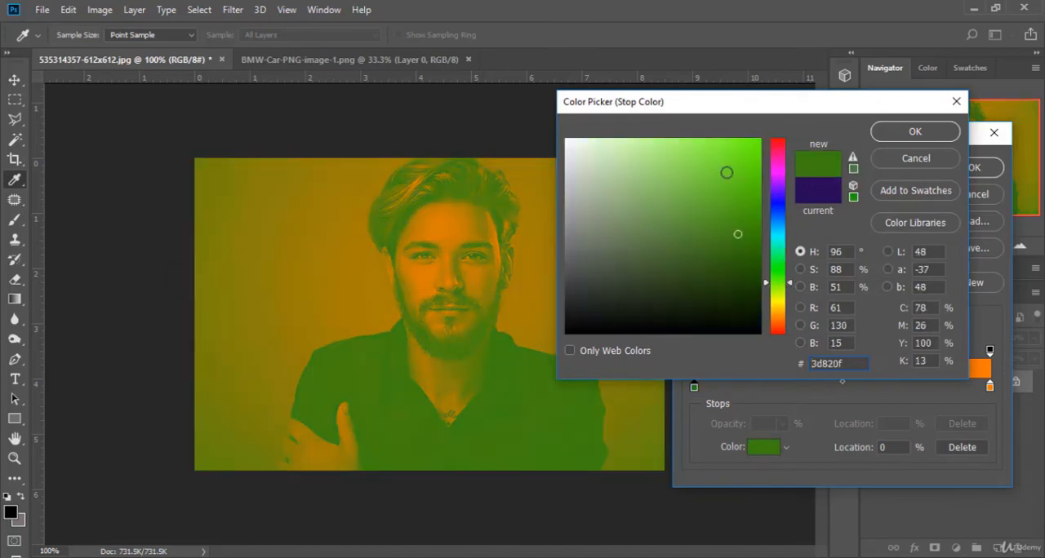
left_click(737, 163)
left_click(746, 168)
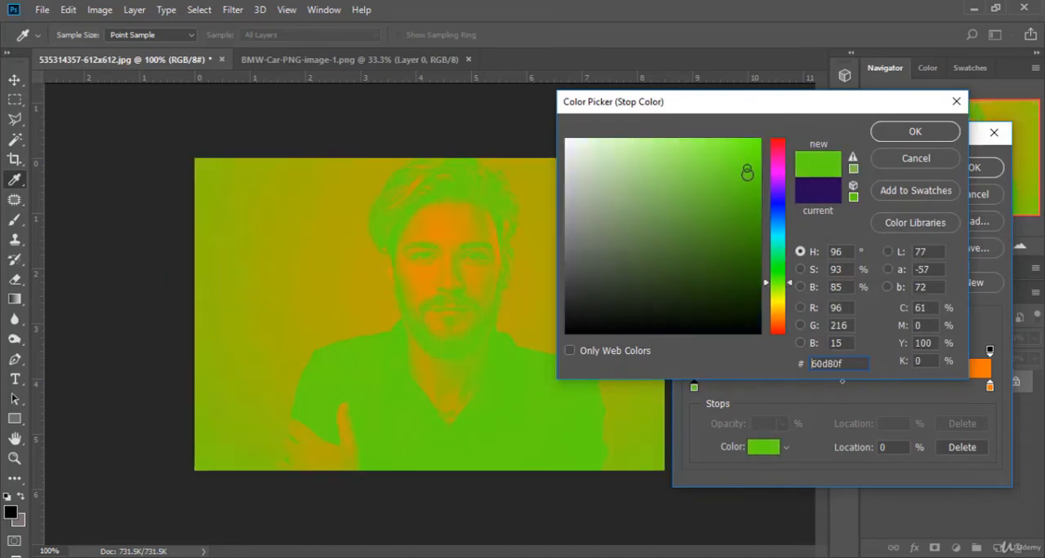
left_click(898, 162)
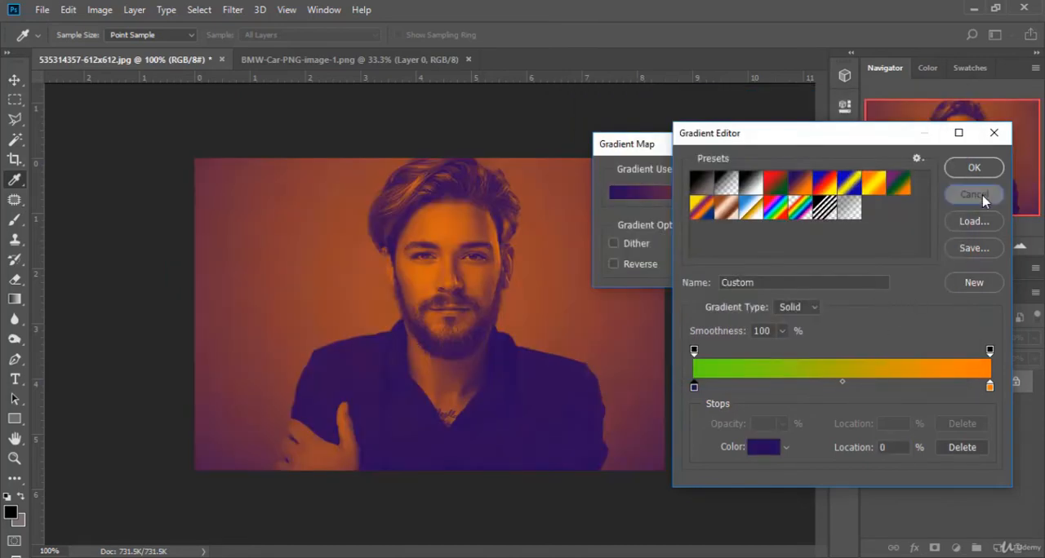
left_click(982, 198)
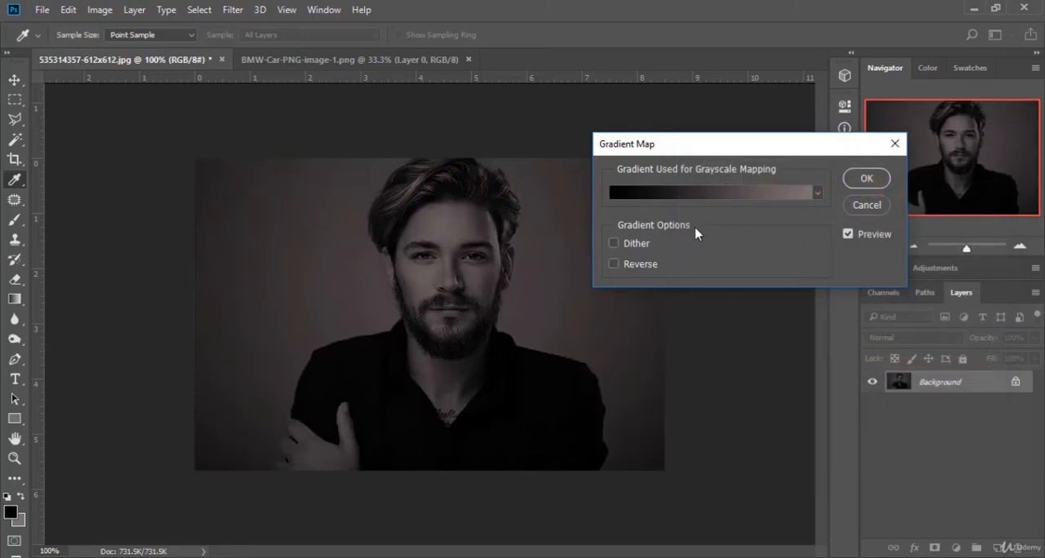
Step: Try the Blue, Red, Yellow and Violet, Orange gradient presets again, and cancel the Gradient Map adjustment
left_click(735, 198)
left_click(926, 198)
left_click(776, 198)
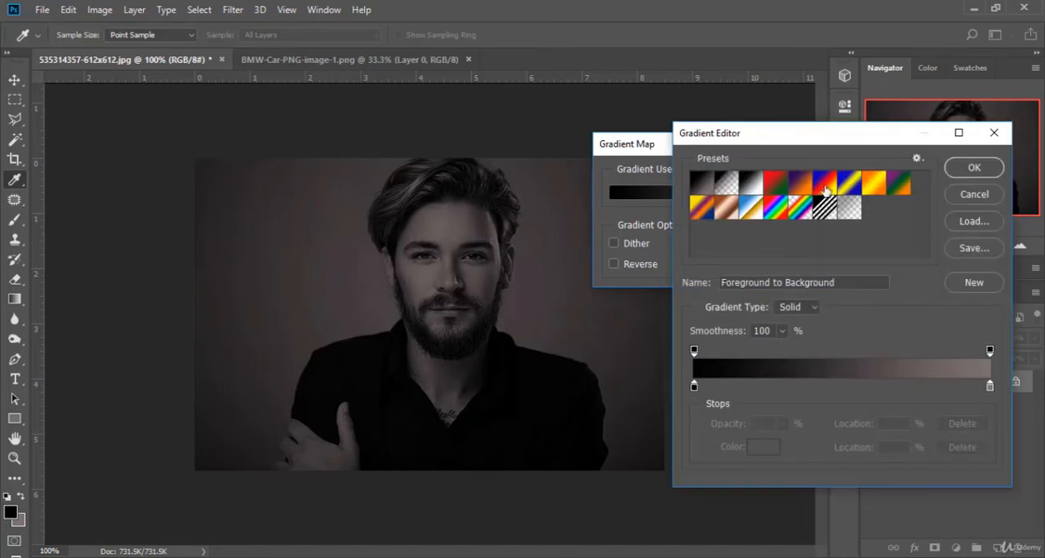
left_click(824, 185)
left_click(802, 185)
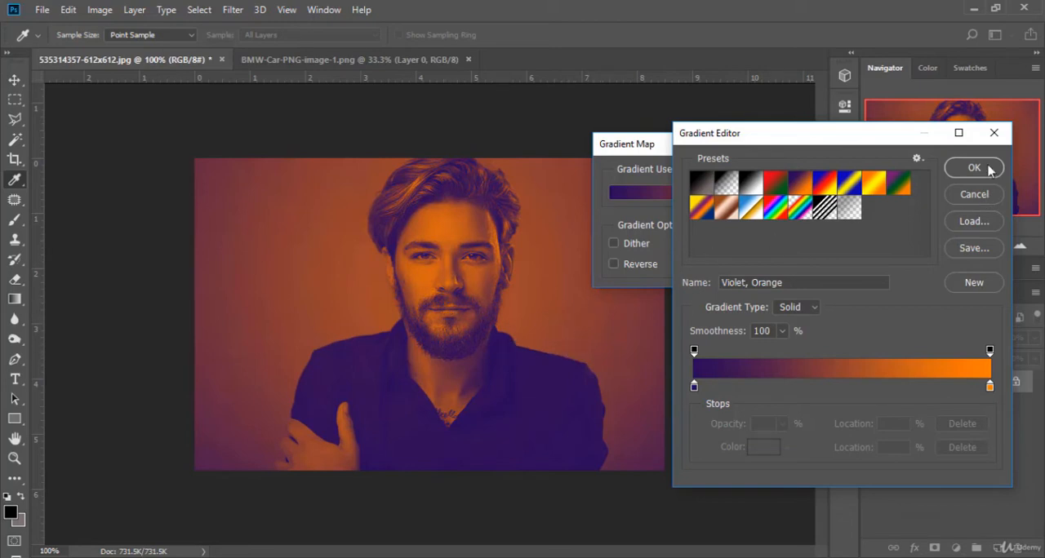
left_click(986, 201)
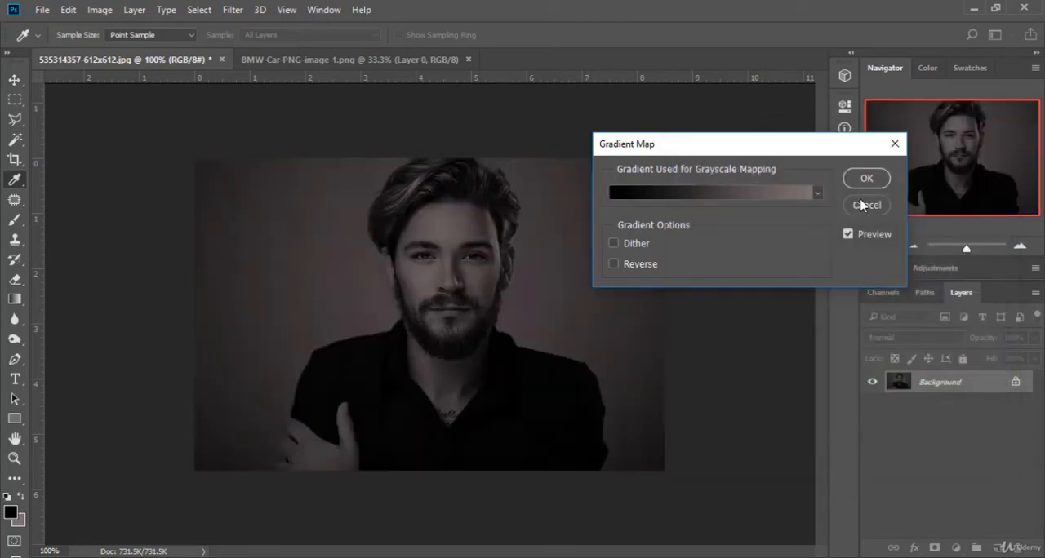
left_click(868, 206)
Step: Try Posterize on the portrait with 15 levels, and cancel the adjustment
left_click(100, 10)
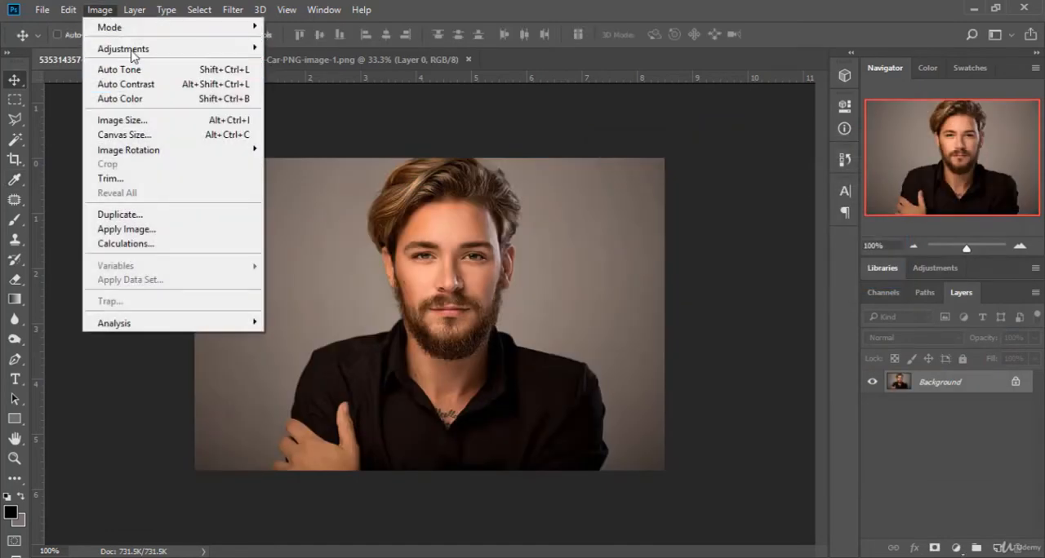
mouse_move(130, 50)
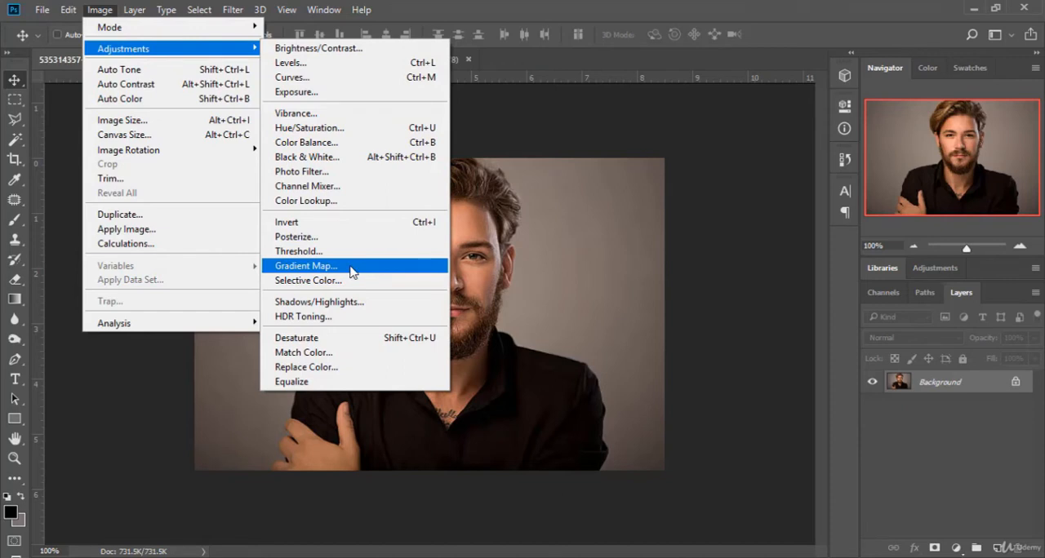
left_click(333, 236)
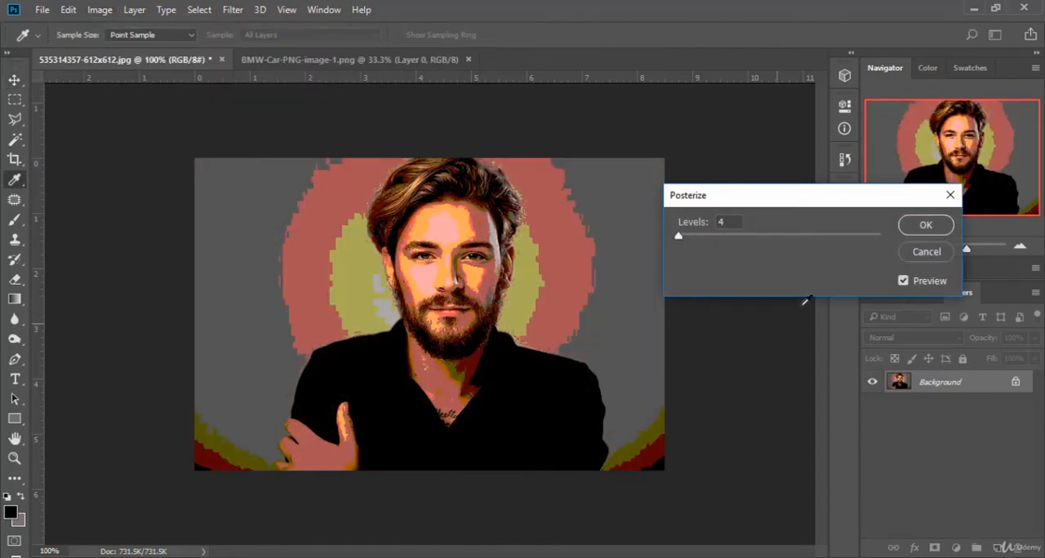
left_click_drag(677, 238, 689, 257)
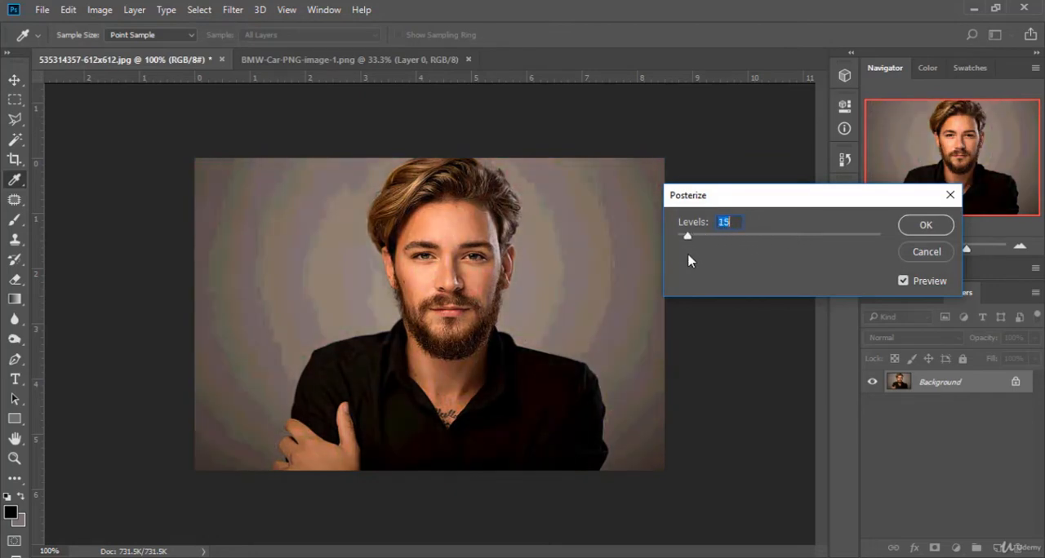
left_click(927, 253)
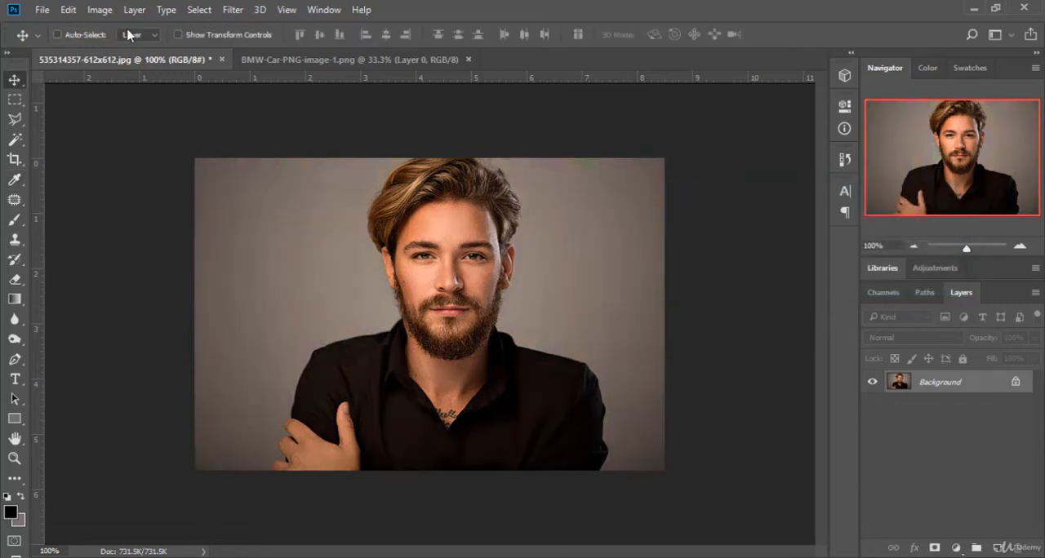
Step: Start Shadows/Highlights on the portrait and try shadow amounts of 80% and 44%
left_click(103, 10)
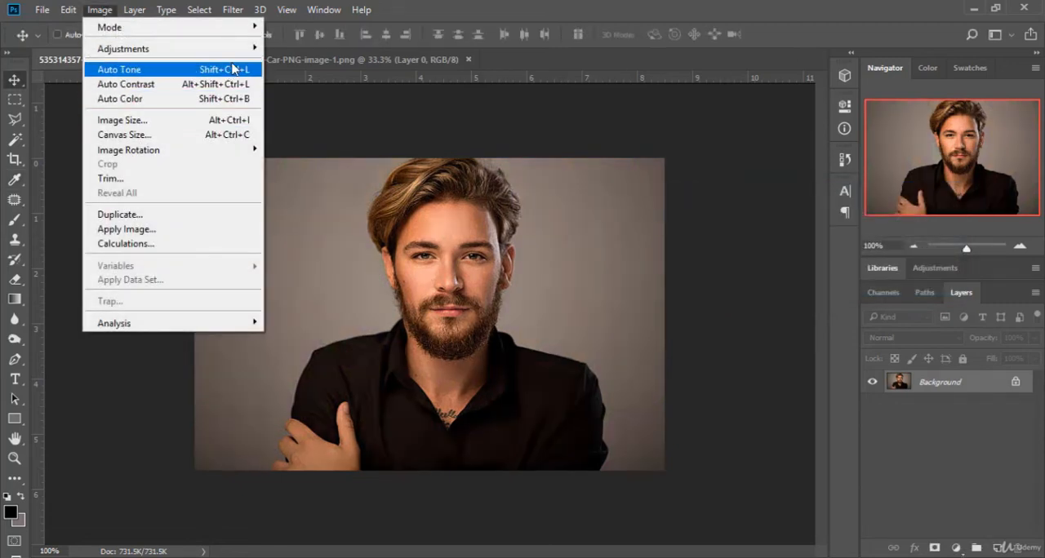
mouse_move(245, 49)
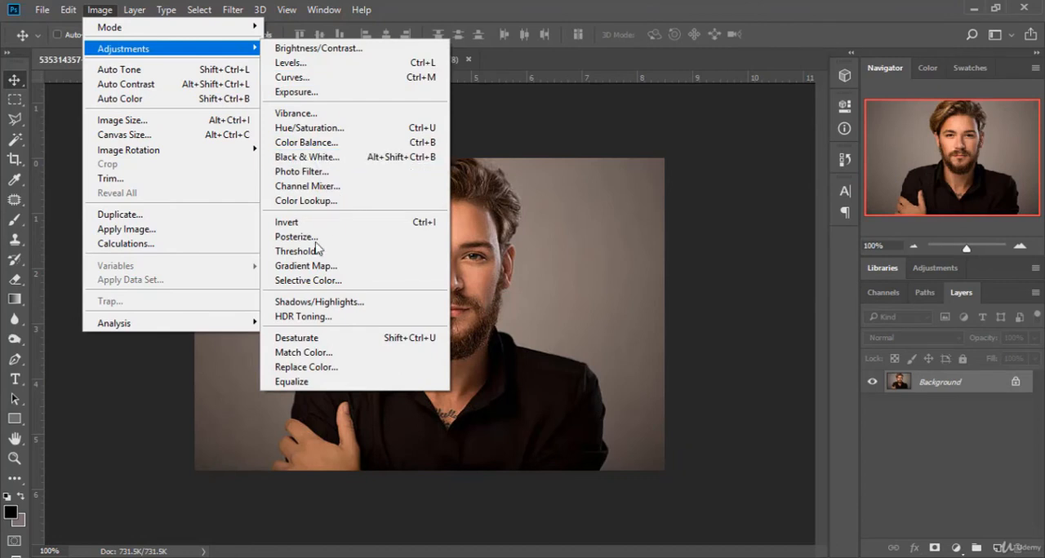
left_click(359, 302)
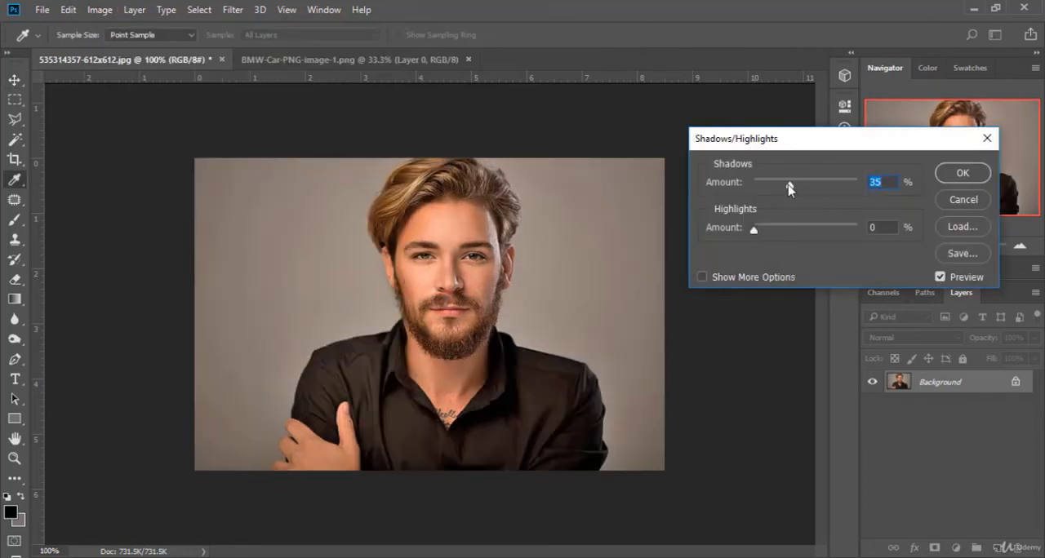
left_click_drag(789, 189, 838, 203)
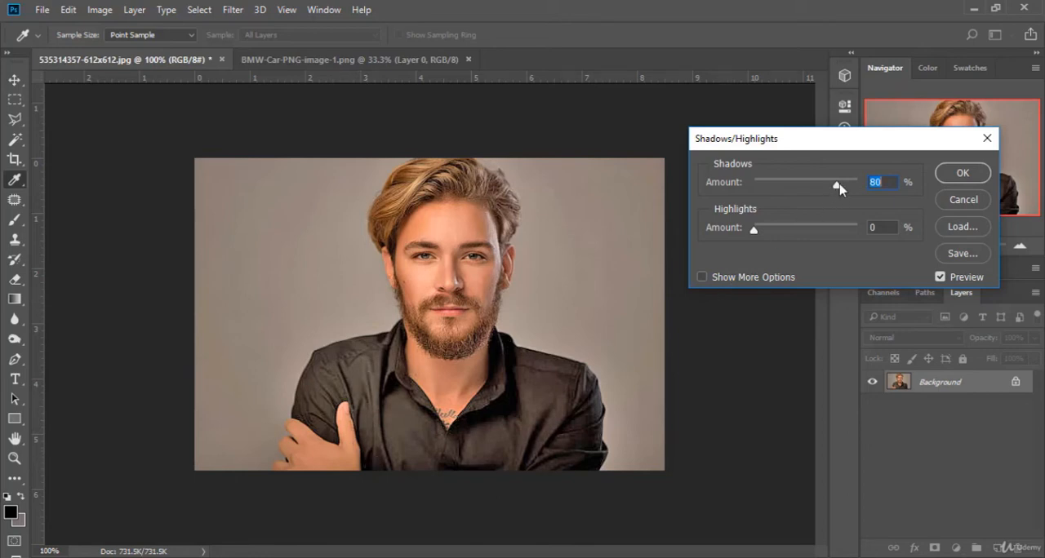
left_click_drag(834, 186, 802, 190)
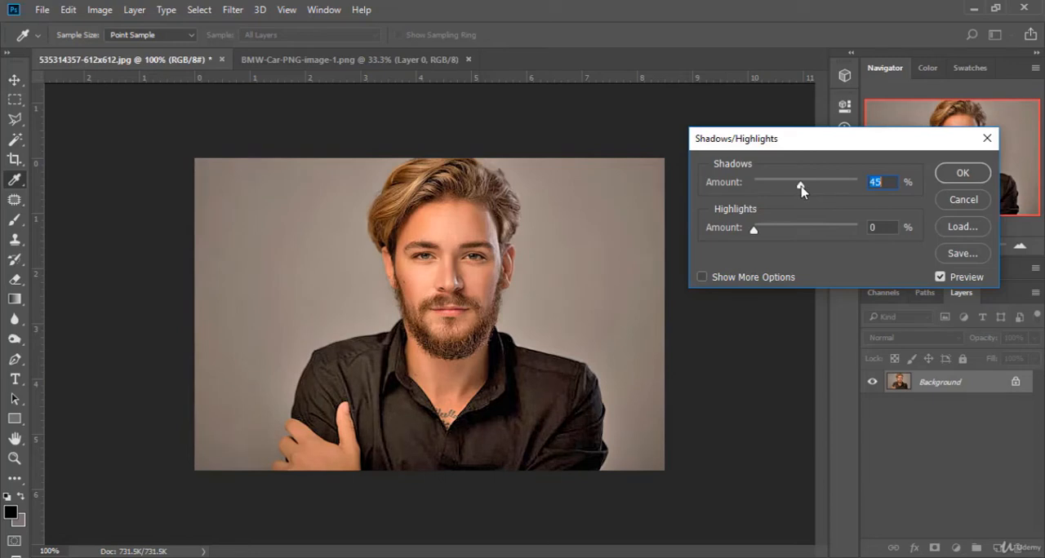
Step: Try a highlights amount of 58%, return it to 0%, and lower the shadows amount to 24%
left_click_drag(753, 228, 814, 236)
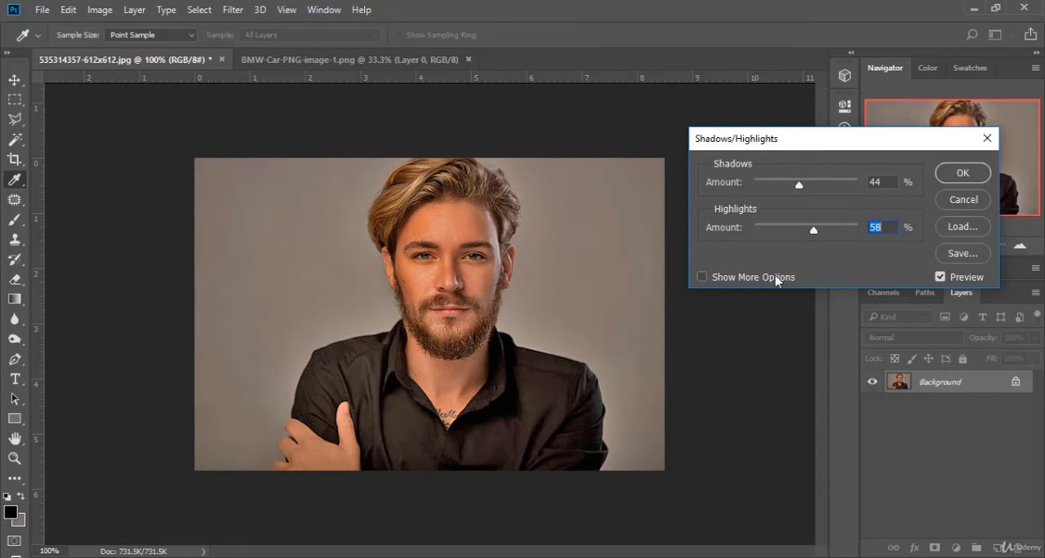
left_click_drag(814, 237, 655, 279)
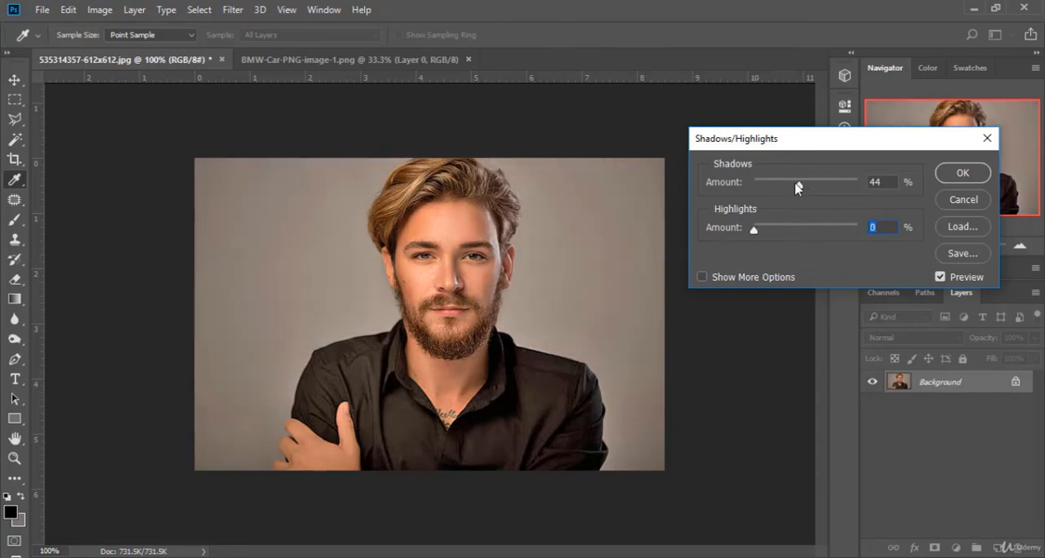
mouse_move(798, 185)
left_mouse_down()
mouse_move(773, 188)
mouse_move(780, 190)
left_mouse_up()
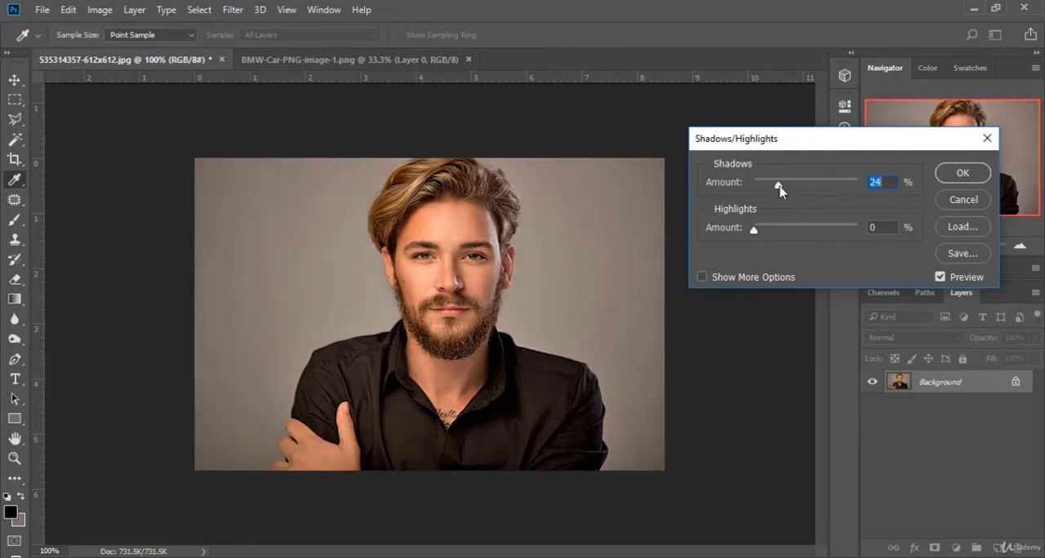
Step: Compare the portrait with the Shadows/Highlights preview off and on, and cancel the adjustment
left_click(939, 277)
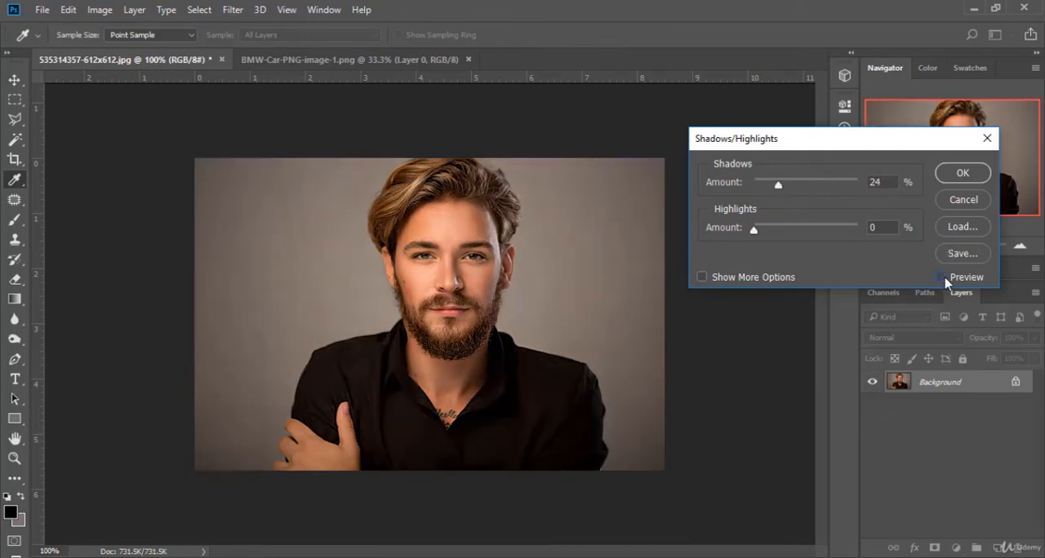
left_click(944, 277)
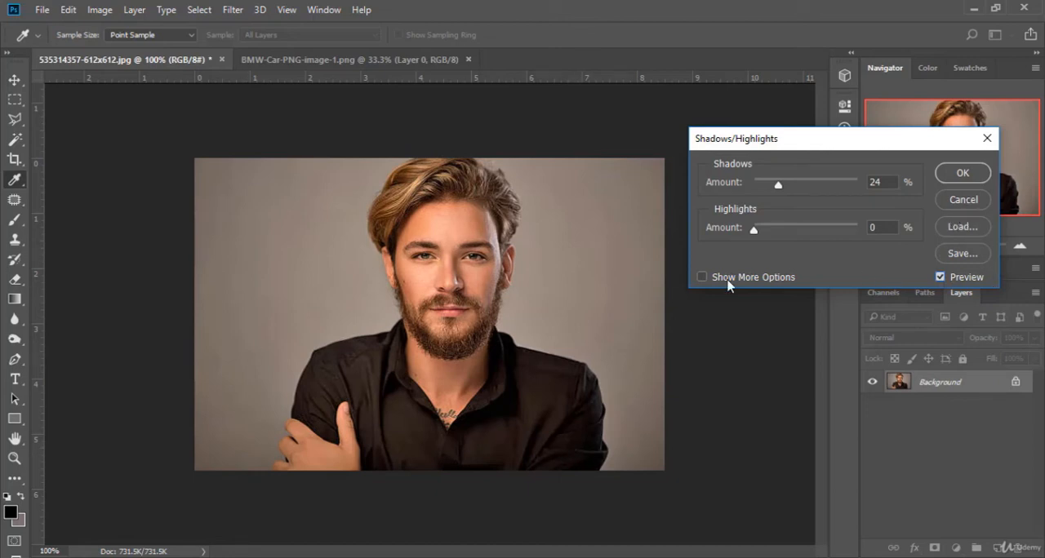
left_click(963, 200)
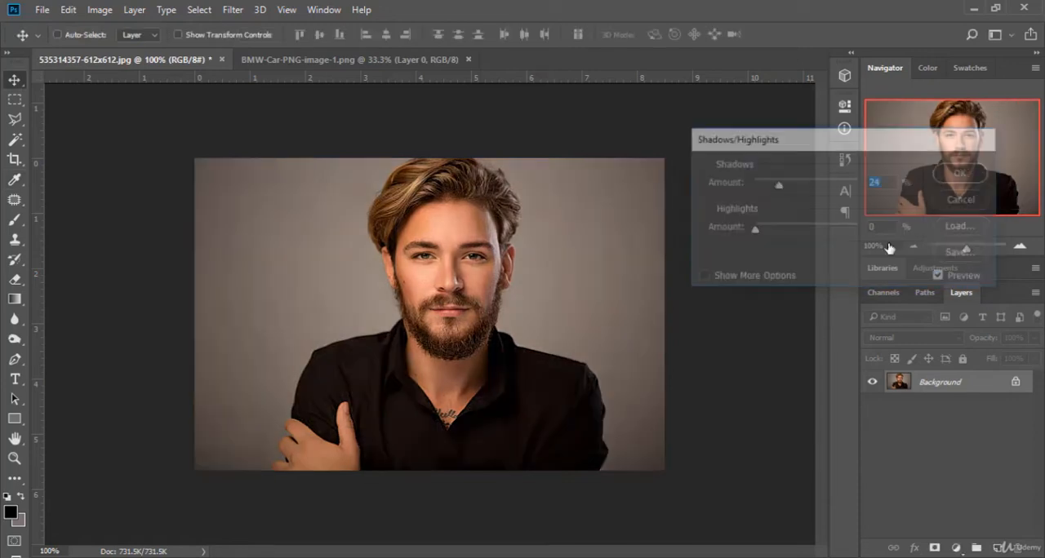
Step: Start HDR Toning on the portrait and try strength 1.71, gamma 1.10, exposure -0.05, detail -16% and shadow -6%
left_click(100, 10)
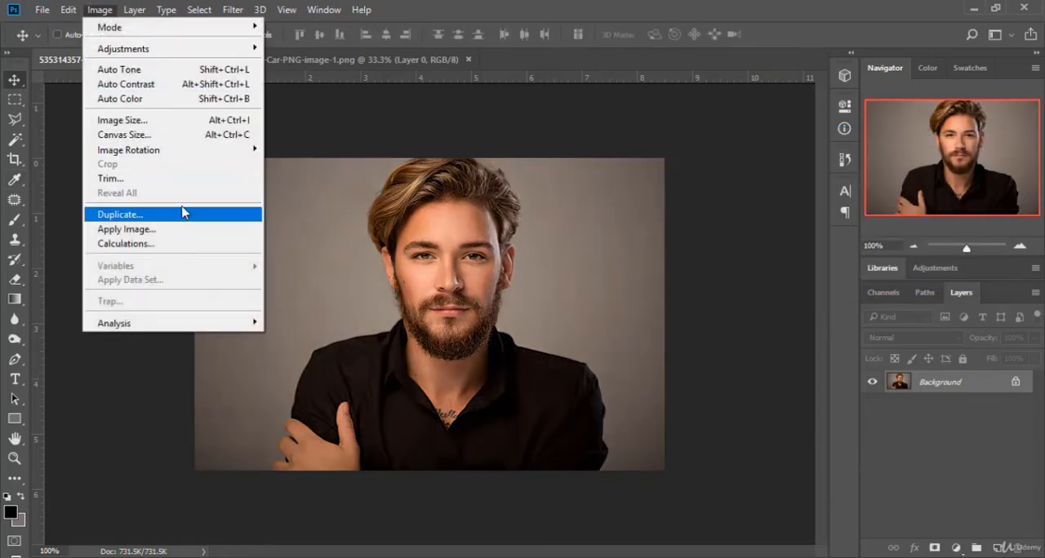
mouse_move(204, 52)
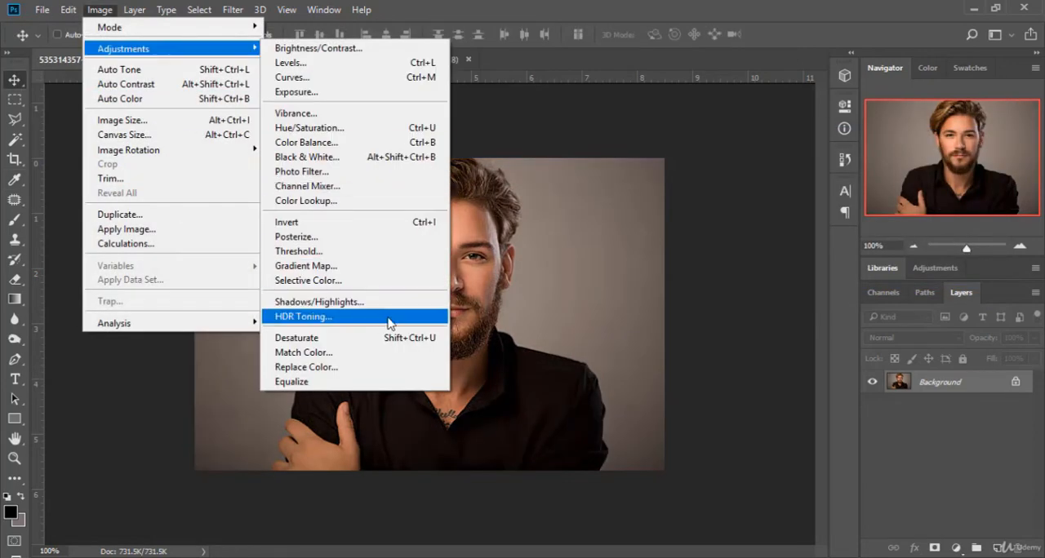
left_click(383, 323)
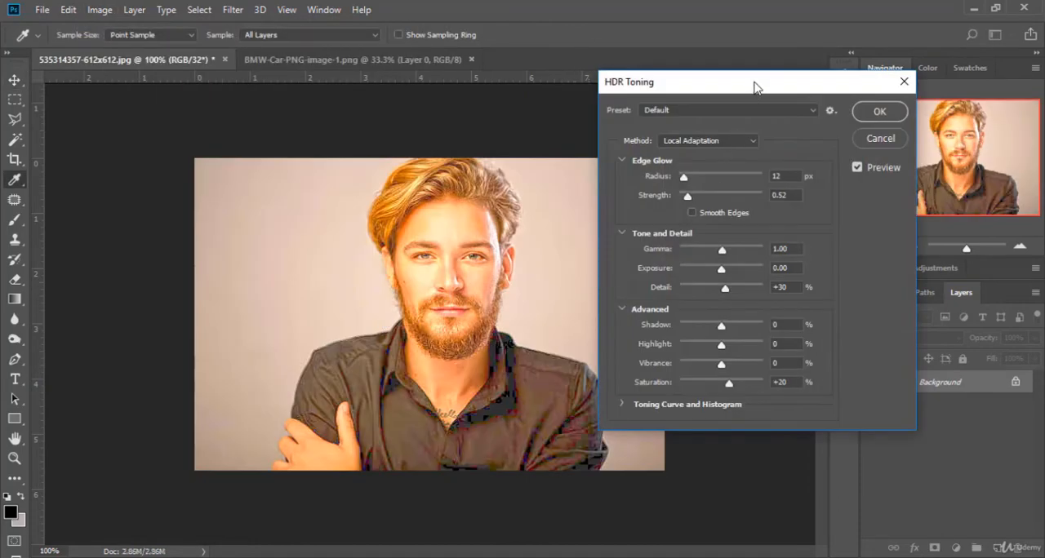
left_click_drag(754, 86, 812, 91)
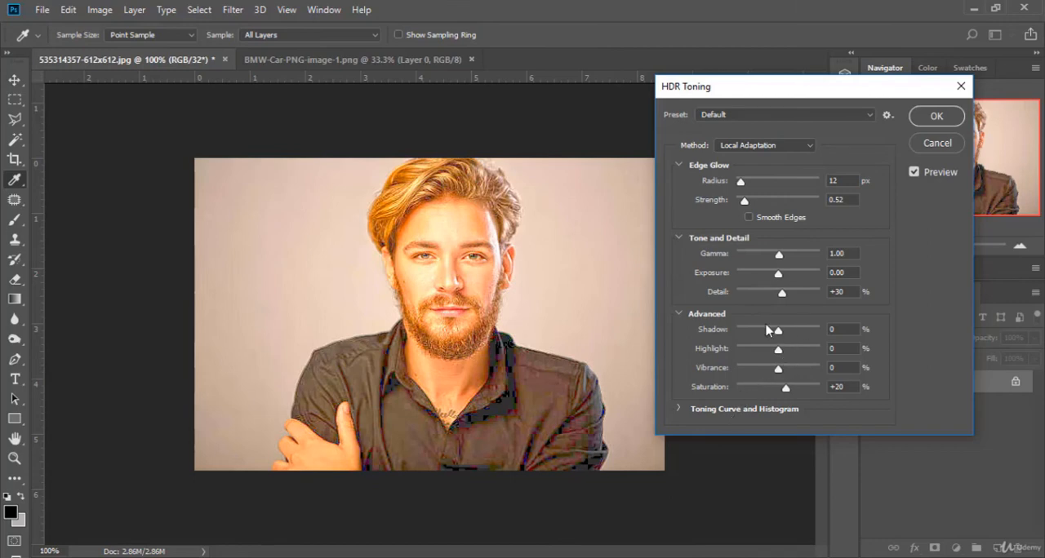
left_click_drag(744, 202, 769, 205)
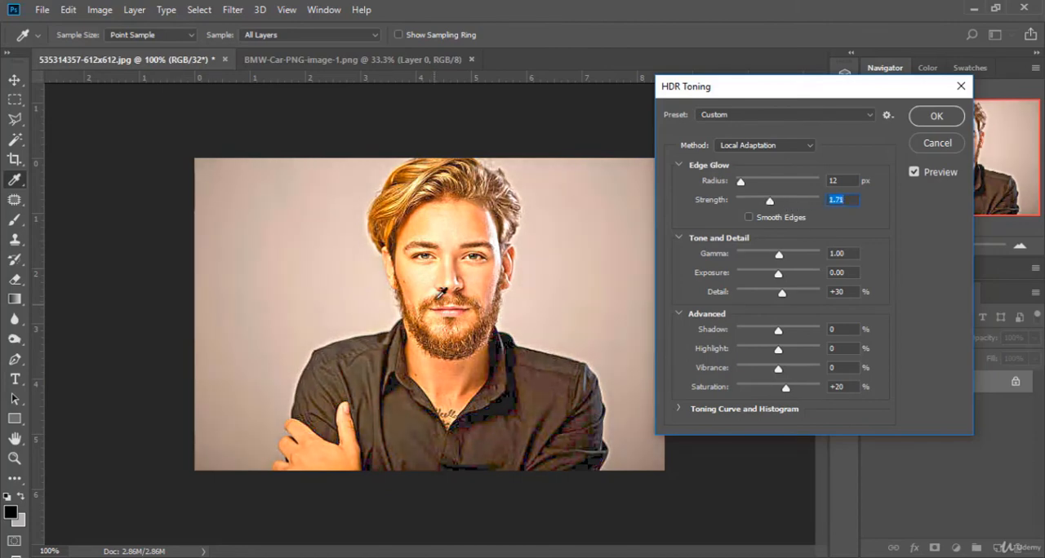
left_click_drag(781, 257, 775, 333)
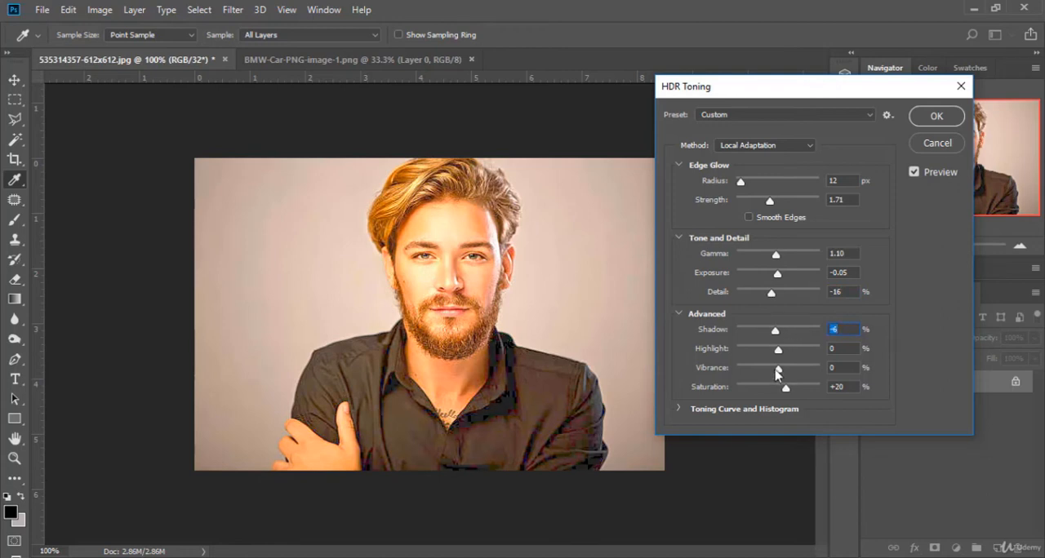
Step: Try HDR Toning vibrance +43%, saturation -8% and shadow +3%, and compare the portrait with the preview off and on
left_click_drag(778, 373, 770, 390)
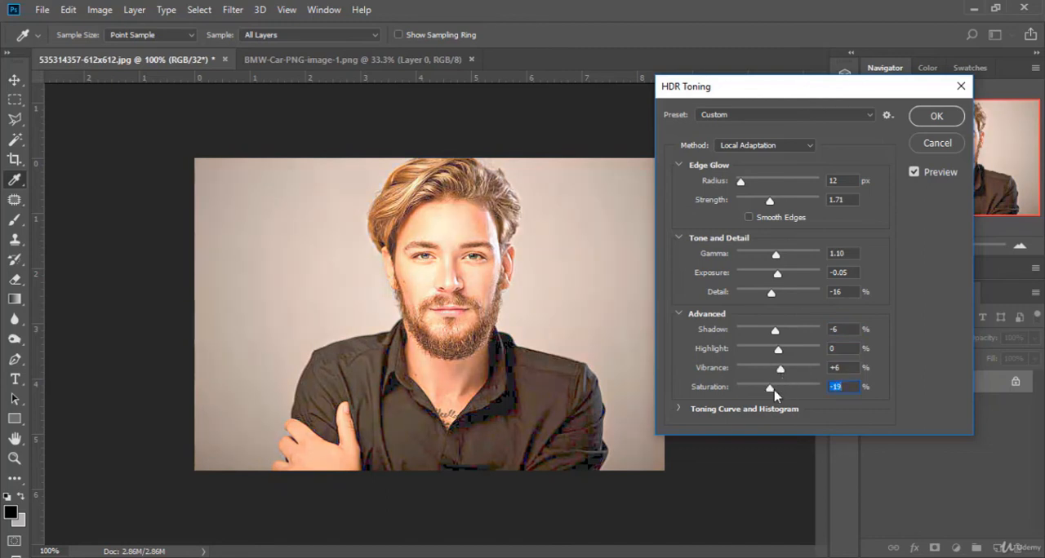
mouse_move(777, 395)
left_mouse_down()
mouse_move(802, 396)
mouse_move(766, 398)
mouse_move(796, 373)
mouse_move(774, 390)
left_mouse_up()
left_click_drag(772, 335, 779, 330)
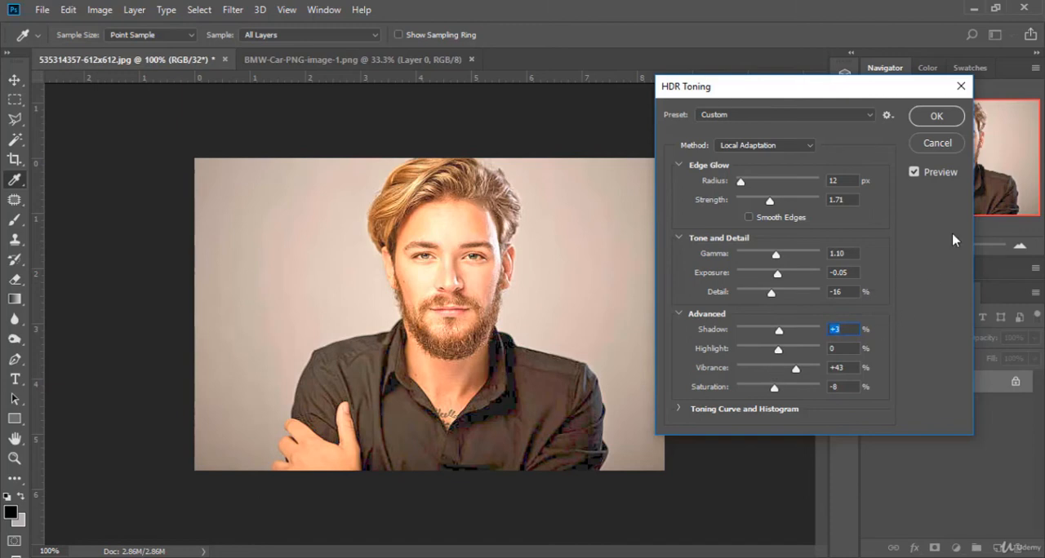
left_click(918, 173)
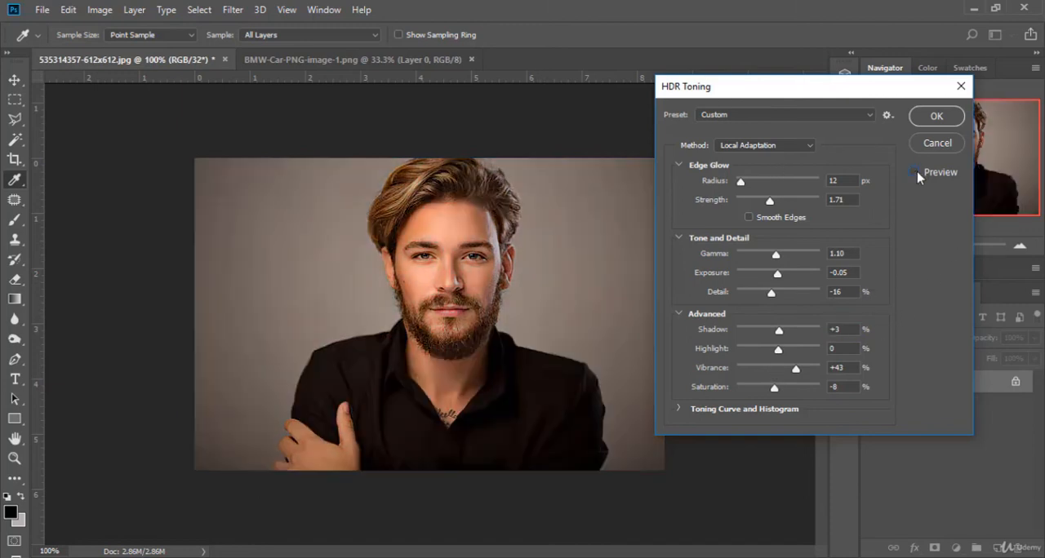
left_click(915, 173)
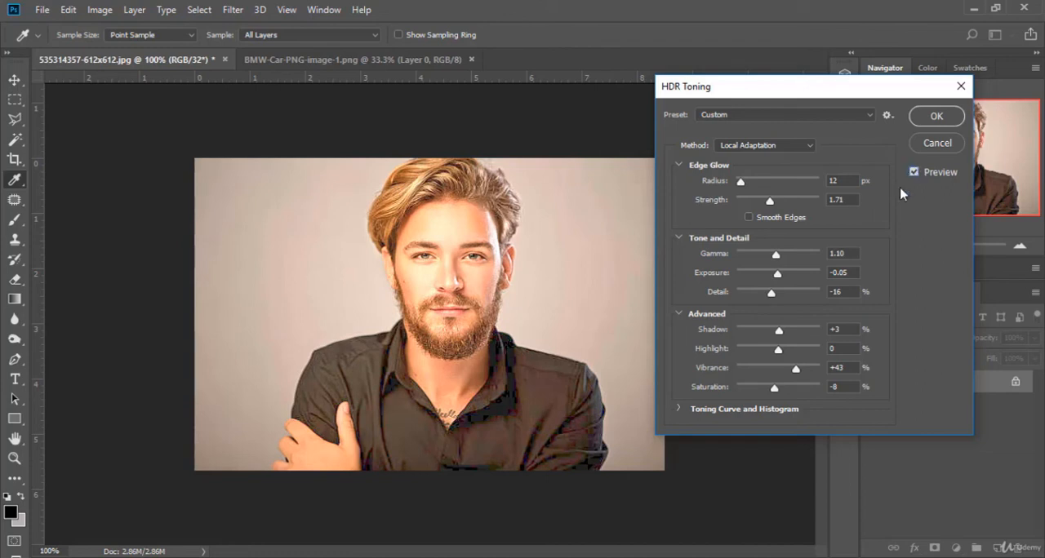
Step: Apply HDR Toning to the portrait and revert the image to its original state in the history
left_click(950, 118)
left_click(845, 158)
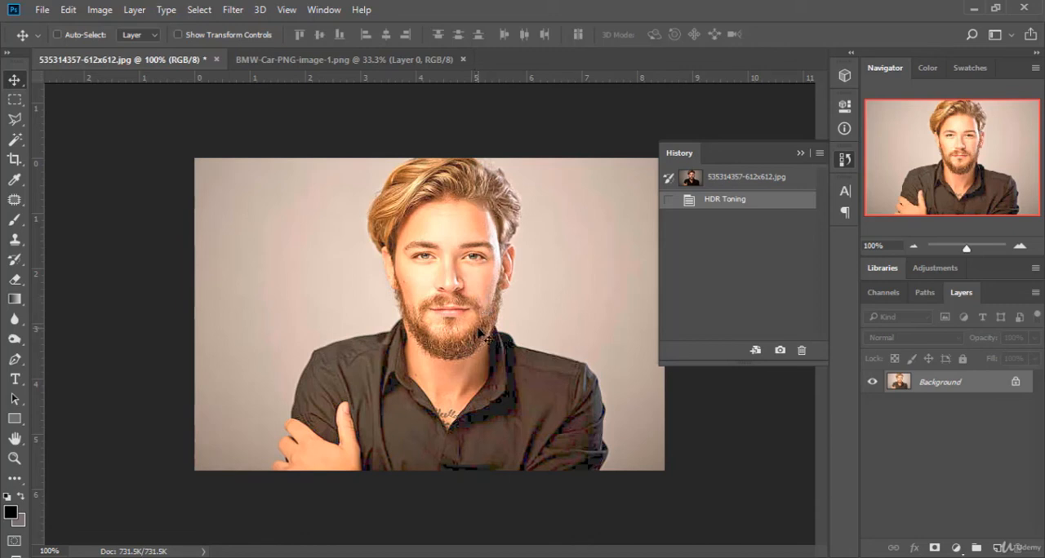
left_click(743, 183)
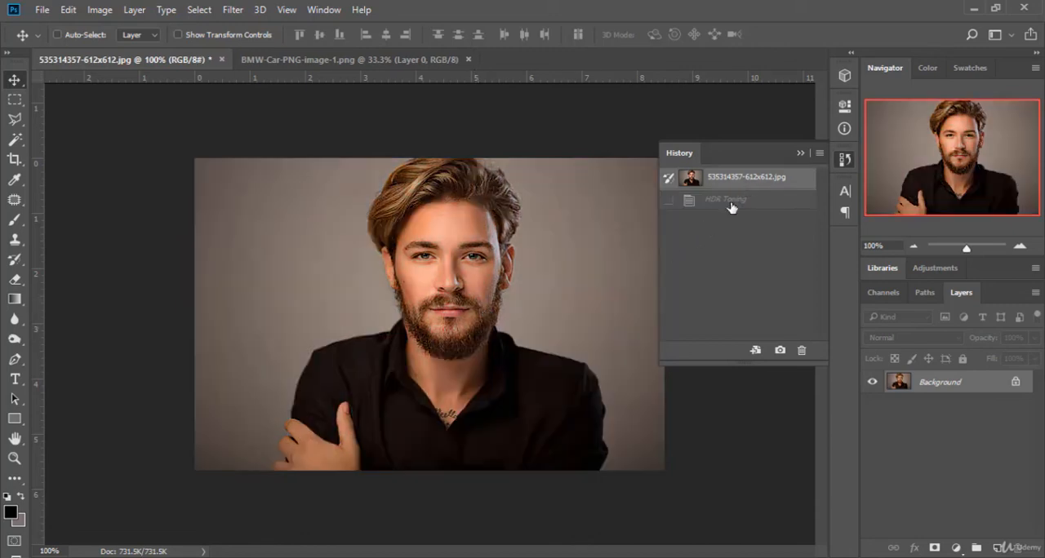
Step: Desaturate the portrait and revert the image to its original state in the history
left_click(100, 10)
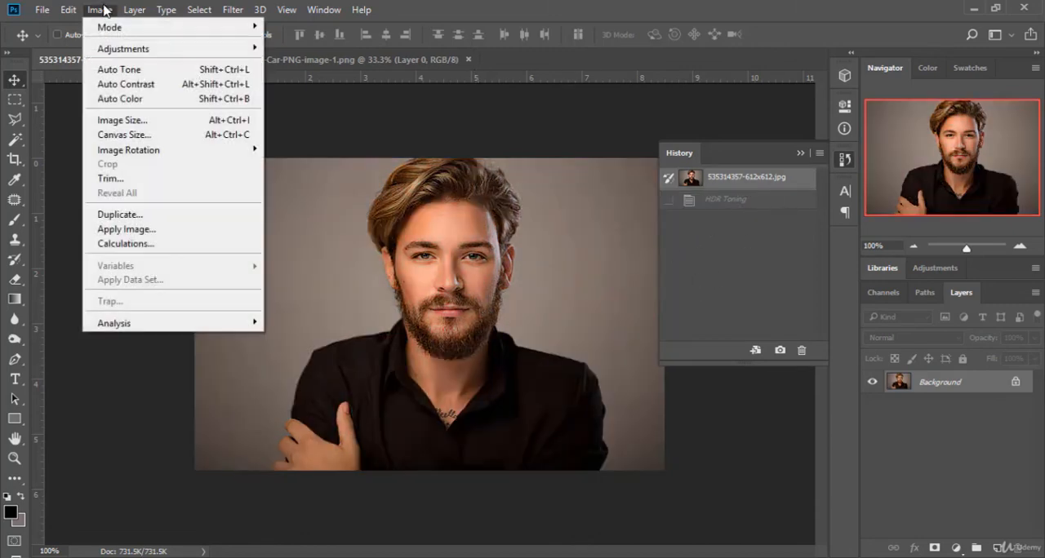
mouse_move(210, 50)
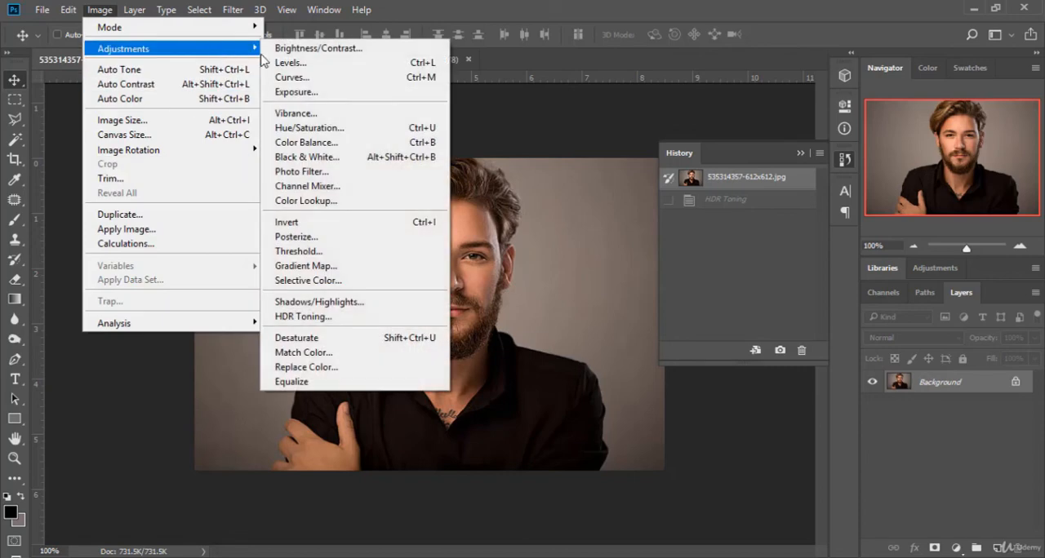
left_click(322, 337)
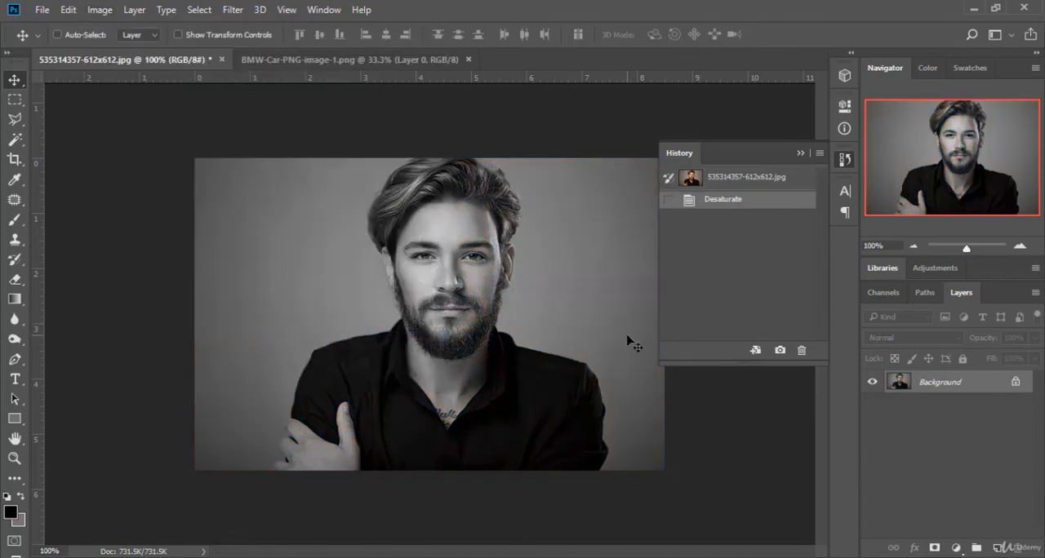
left_click(801, 153)
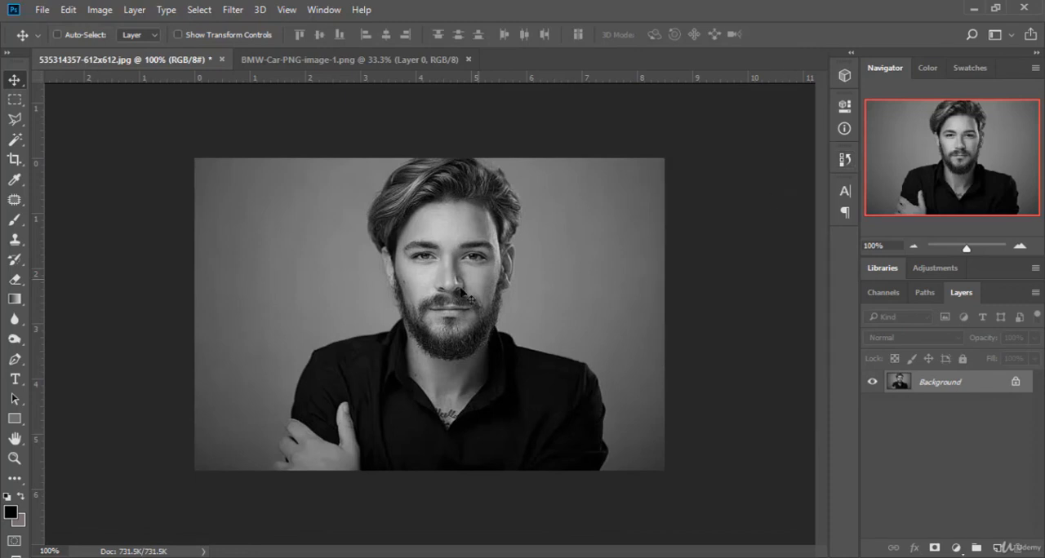
left_click(844, 159)
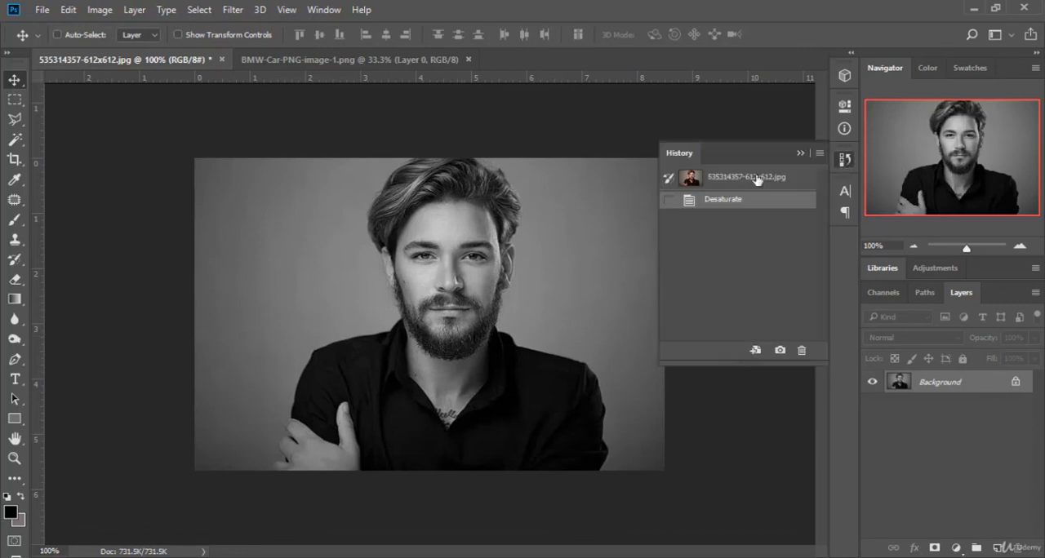
left_click(729, 177)
Step: Start Match Color on the portrait and try luminance 156 with color intensity 38
left_click(99, 10)
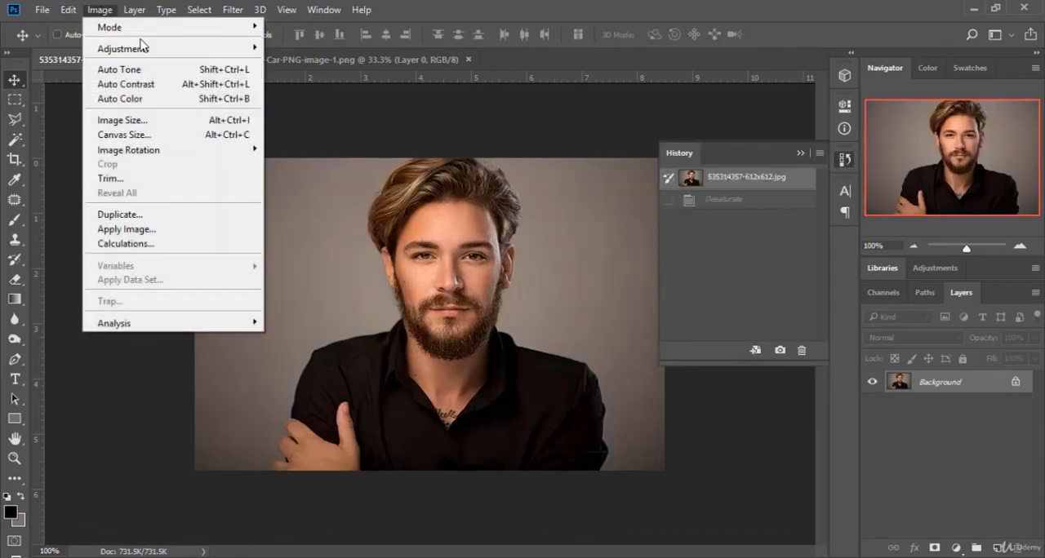
mouse_move(149, 50)
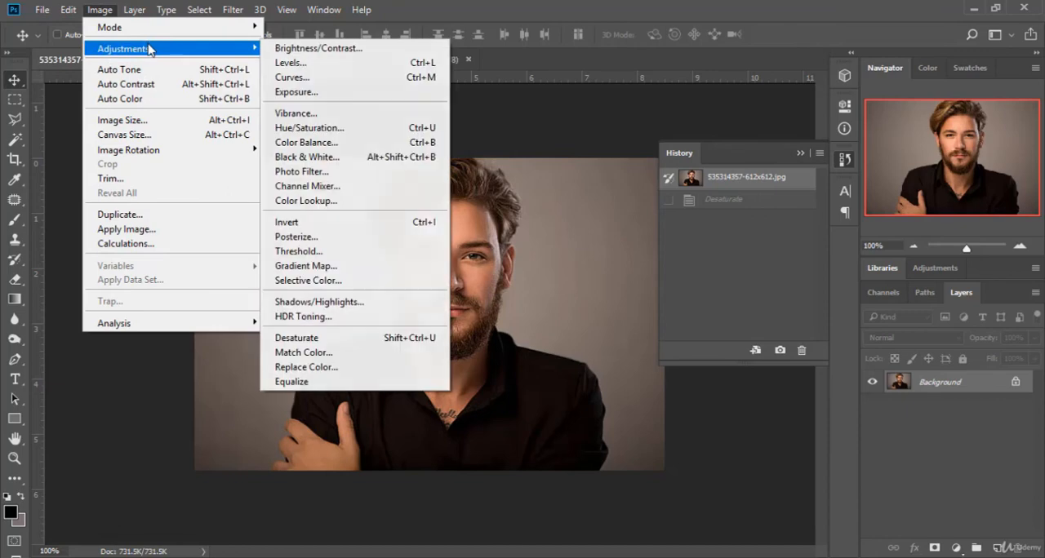
left_click(327, 354)
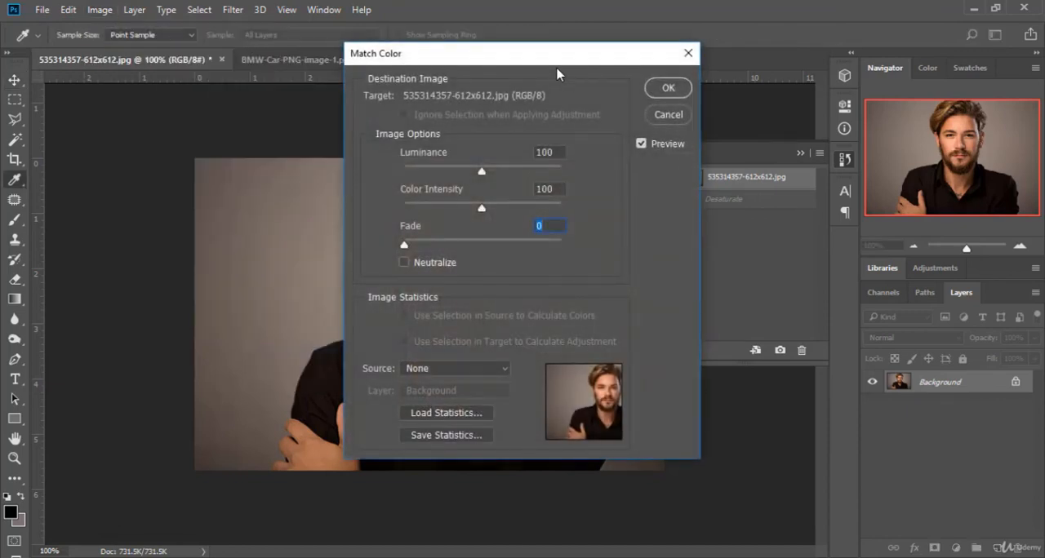
left_click_drag(559, 67, 859, 119)
left_click_drag(785, 221, 832, 228)
left_click_drag(781, 261, 734, 261)
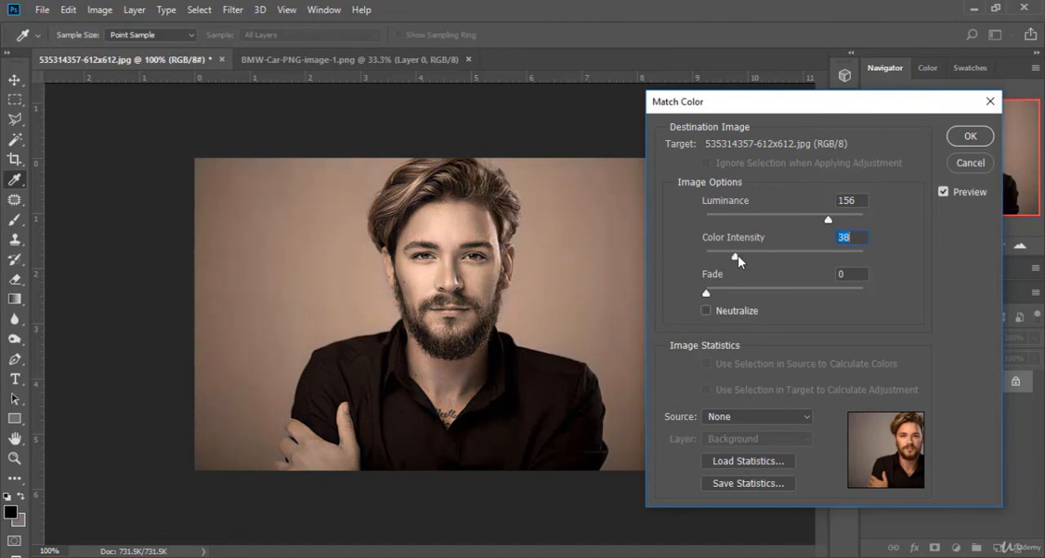
Step: Try Match Color fade 46, color intensity 41 and luminance 140, moving the dialog clear of the portrait
left_click_drag(707, 293, 778, 296)
left_click_drag(828, 220, 817, 222)
left_click_drag(867, 105, 841, 144)
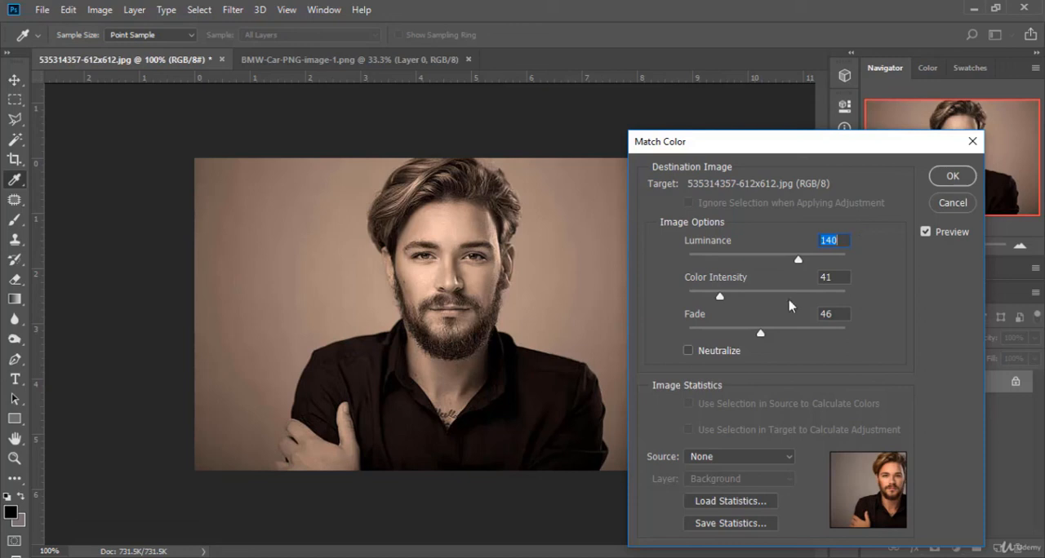
left_click_drag(697, 144, 649, 74)
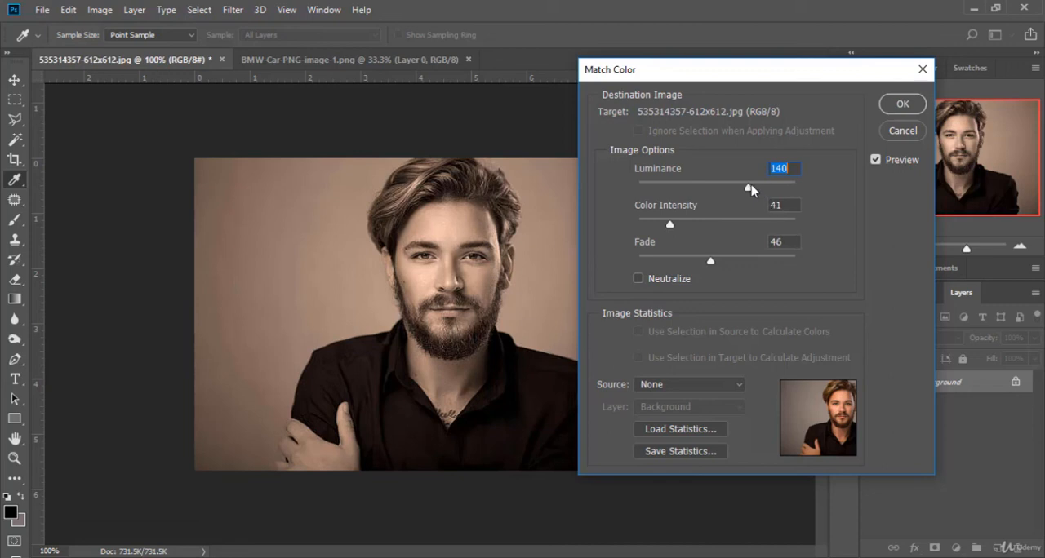
Step: Try Match Color luminance 200 and 128 with color intensity 159, and compare the portrait with the preview off and on
left_click_drag(748, 188, 796, 188)
left_click_drag(670, 225, 765, 232)
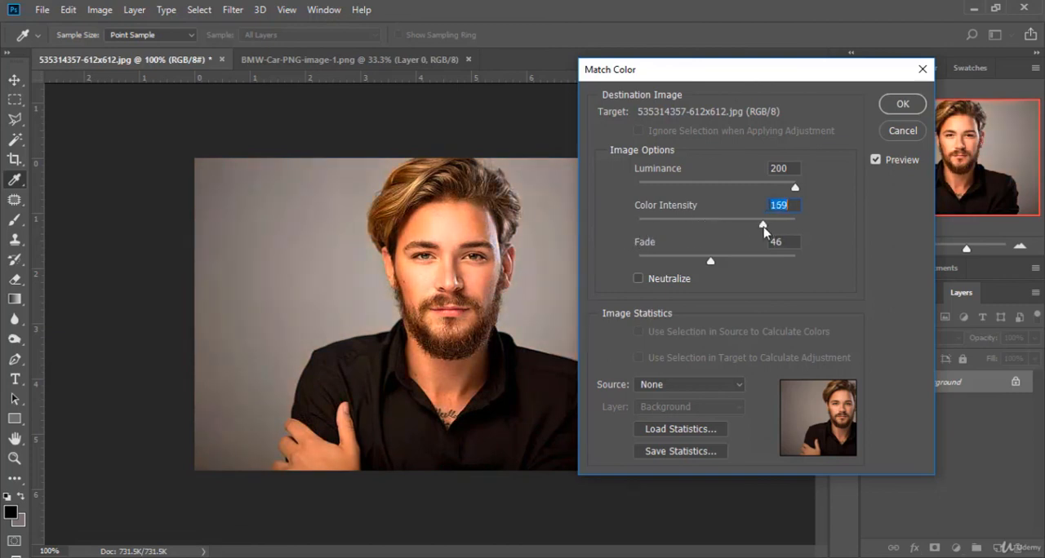
left_click_drag(795, 188, 739, 194)
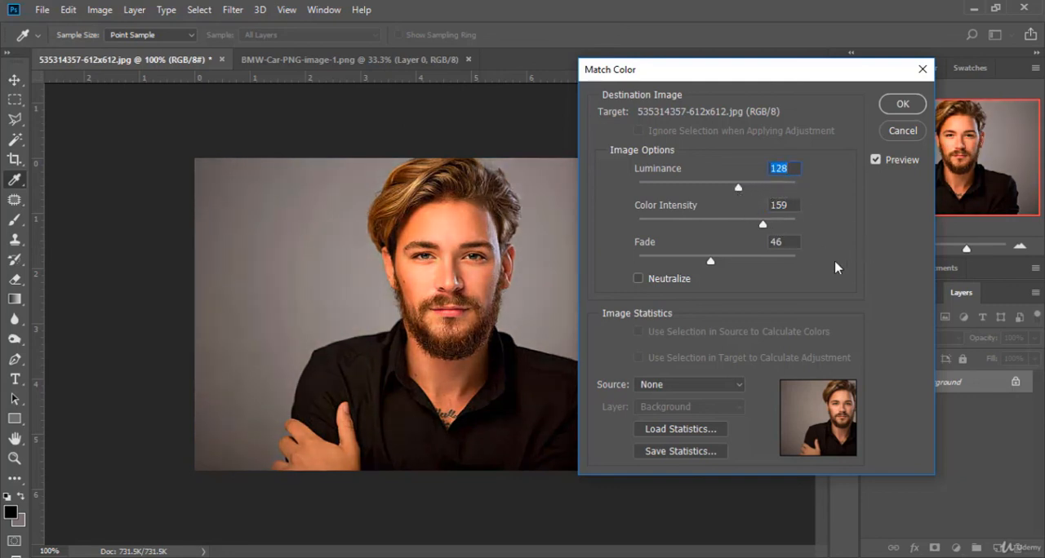
left_click(876, 160)
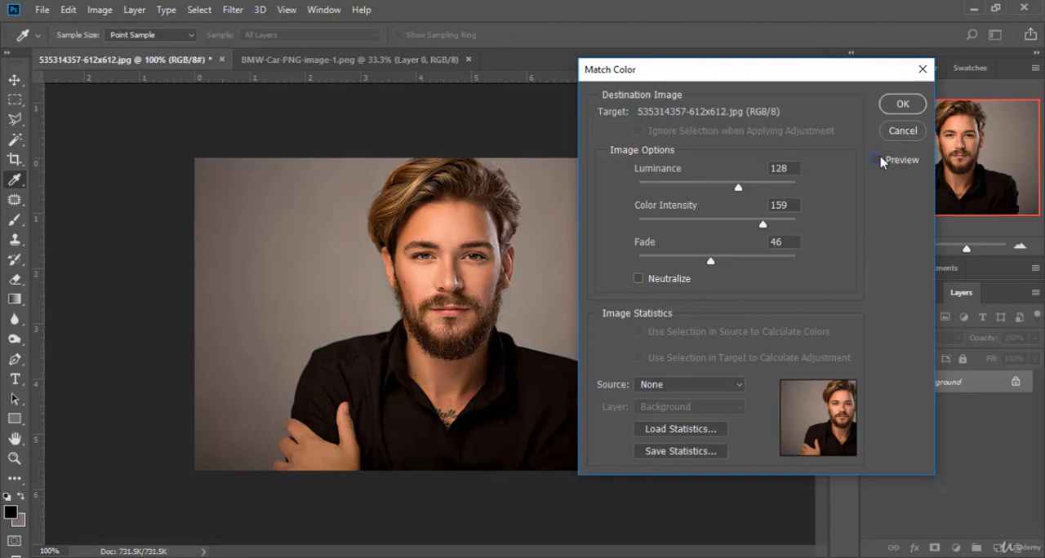
left_click(877, 160)
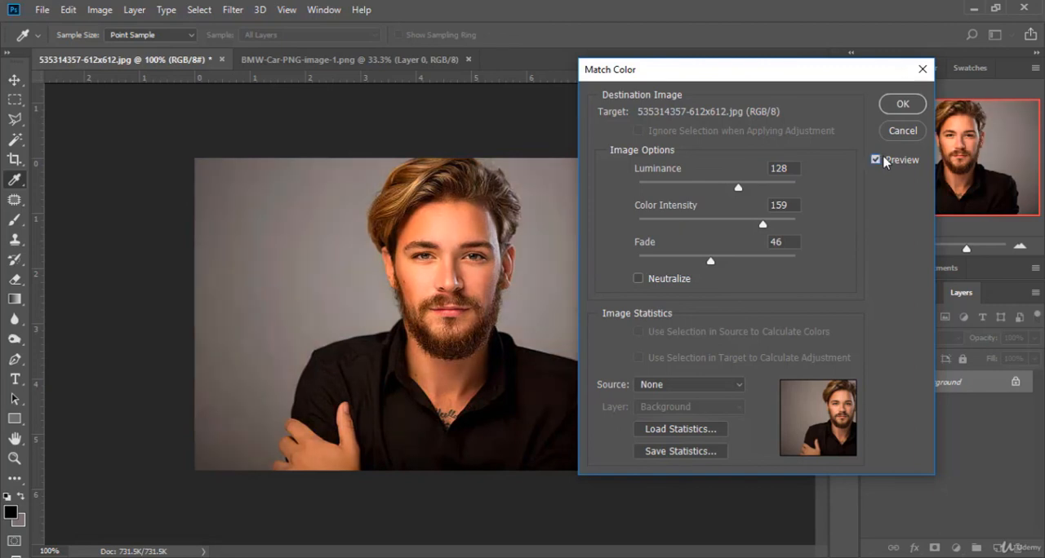
Step: Try Match Color luminance 92 with a lower color intensity, compare the preview off and on, and cancel the adjustment
left_click_drag(738, 188, 709, 189)
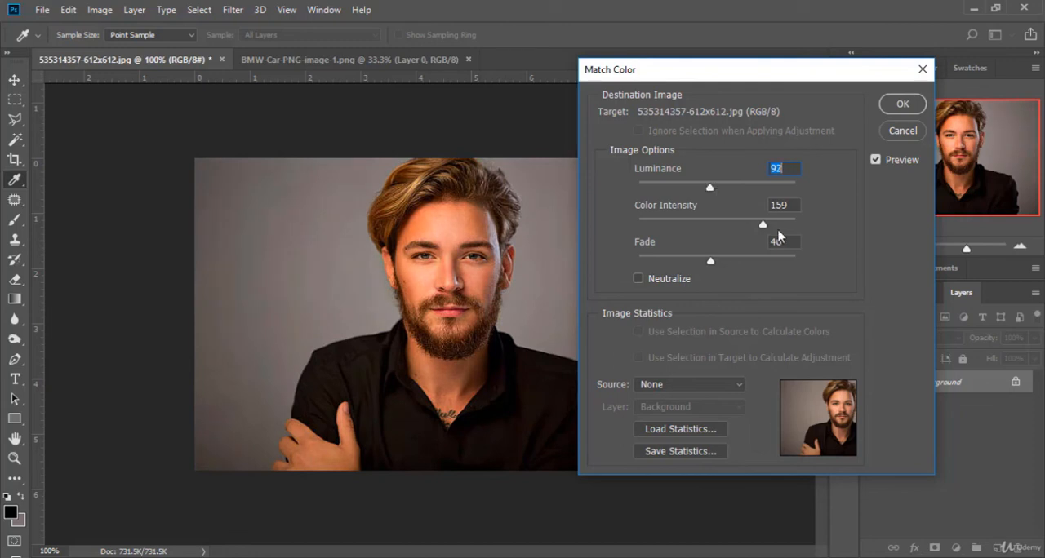
left_click_drag(763, 226, 741, 235)
left_click(875, 161)
left_click(876, 161)
left_click(876, 160)
left_click(876, 160)
left_click(903, 131)
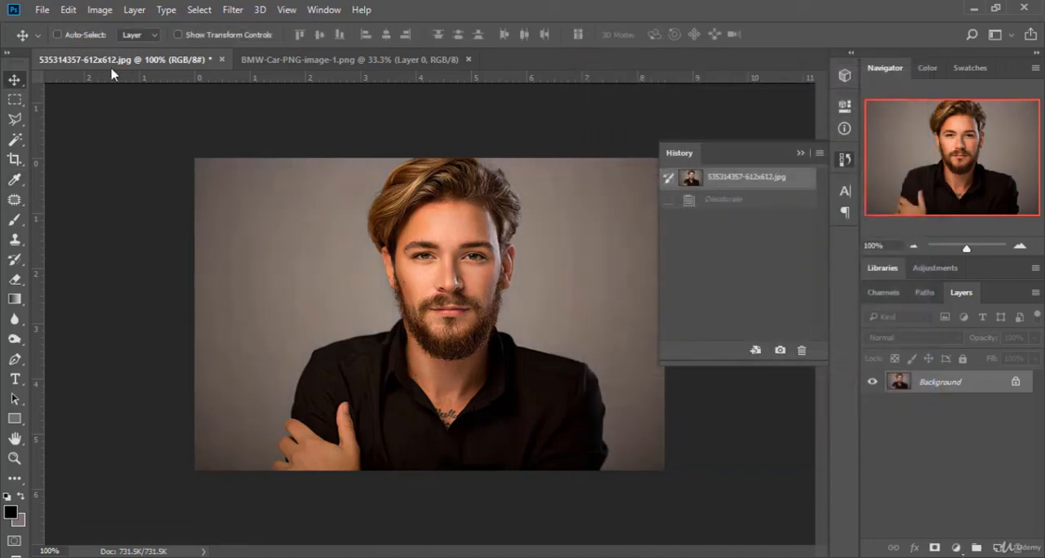
left_click(100, 10)
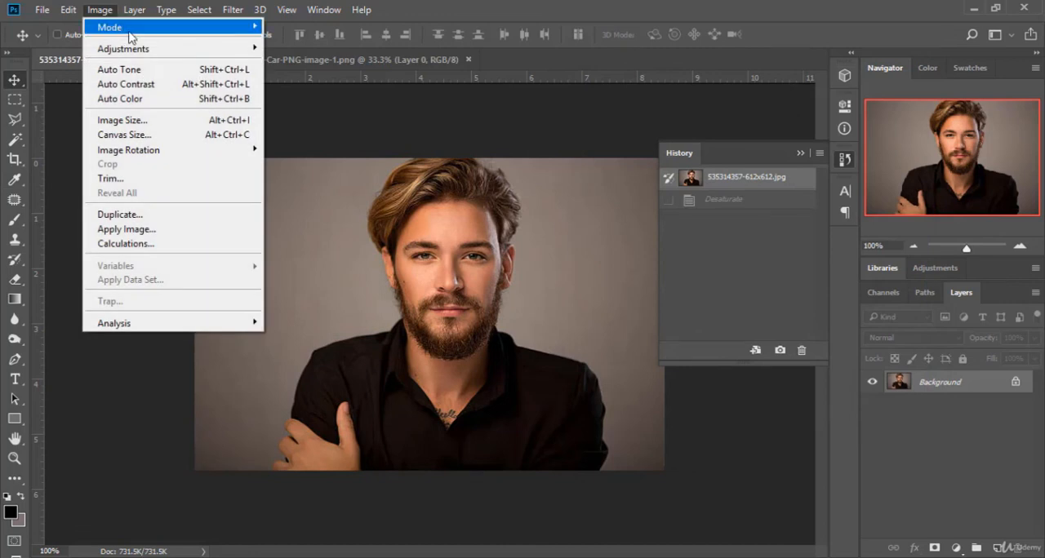
mouse_move(154, 49)
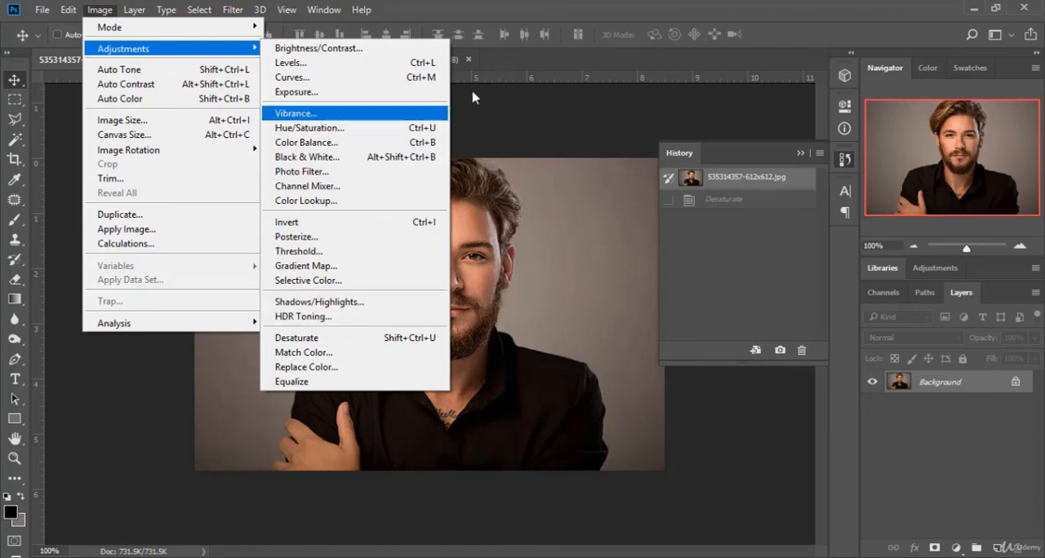
left_click(512, 59)
left_click(233, 9)
left_click(232, 10)
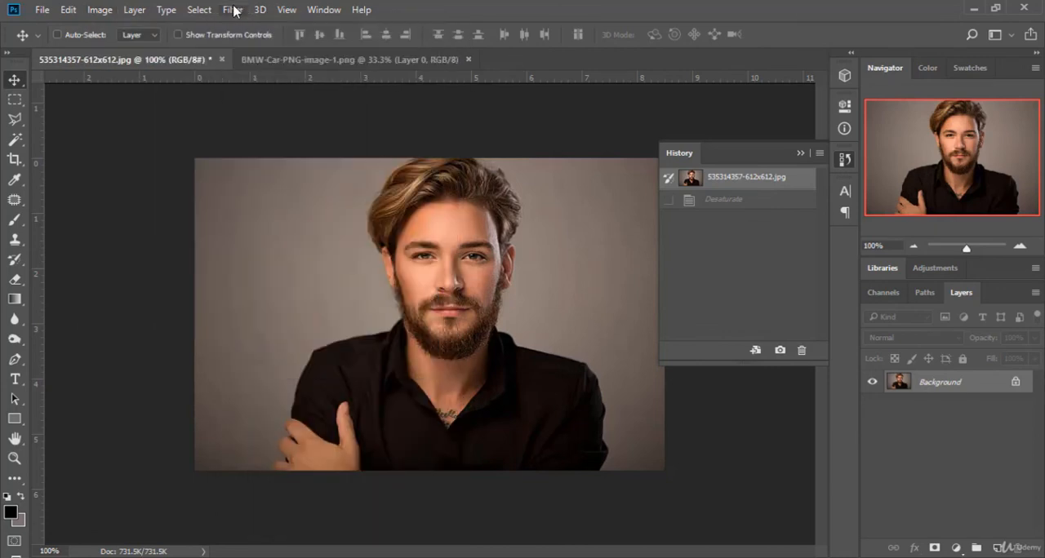
left_click(233, 10)
left_click(579, 14)
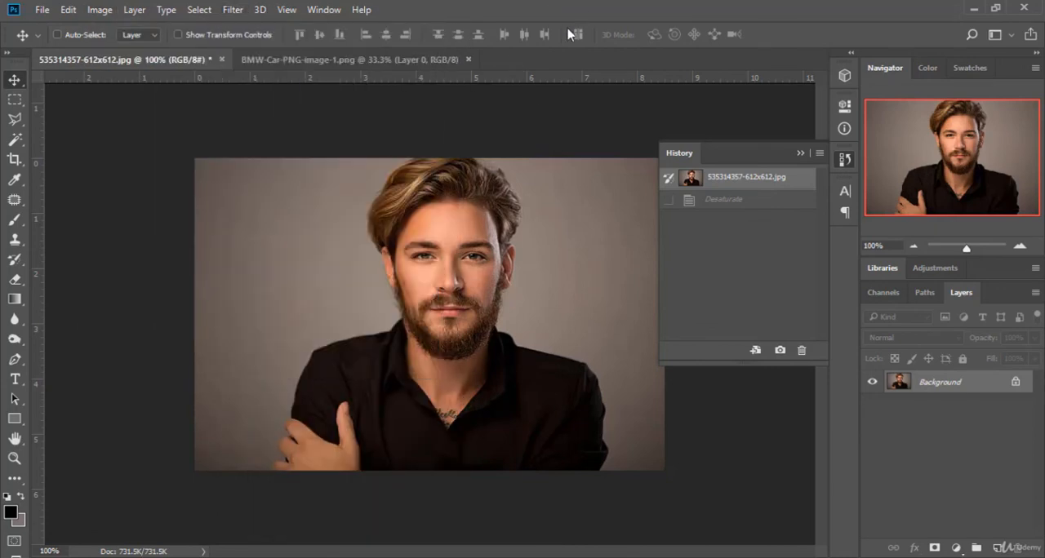